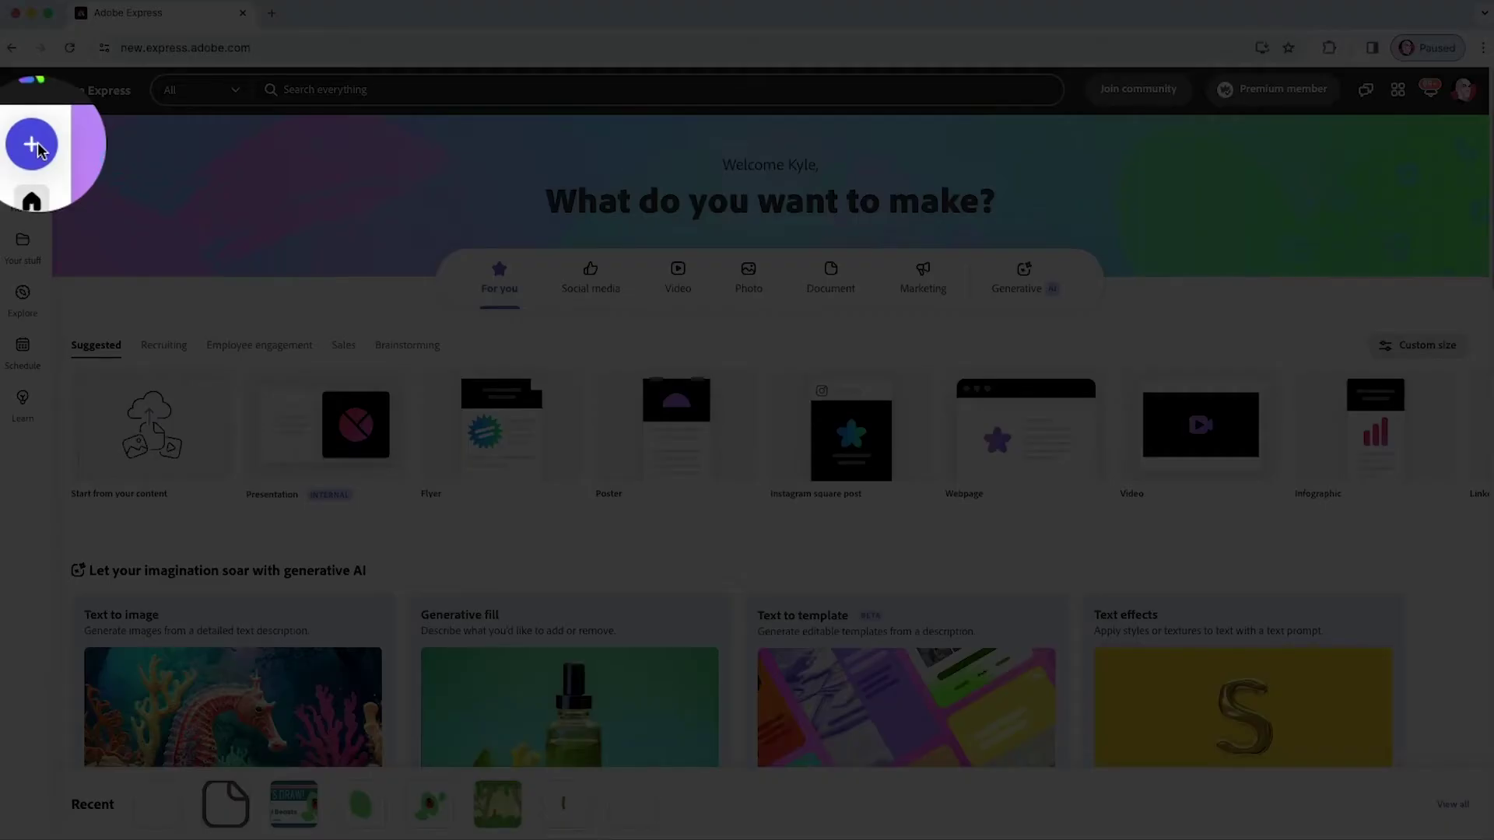
# Start a new blank 2000 x 2000 px Drawing project by searching 'd' in the Create panel.
pyautogui.click(34, 147)
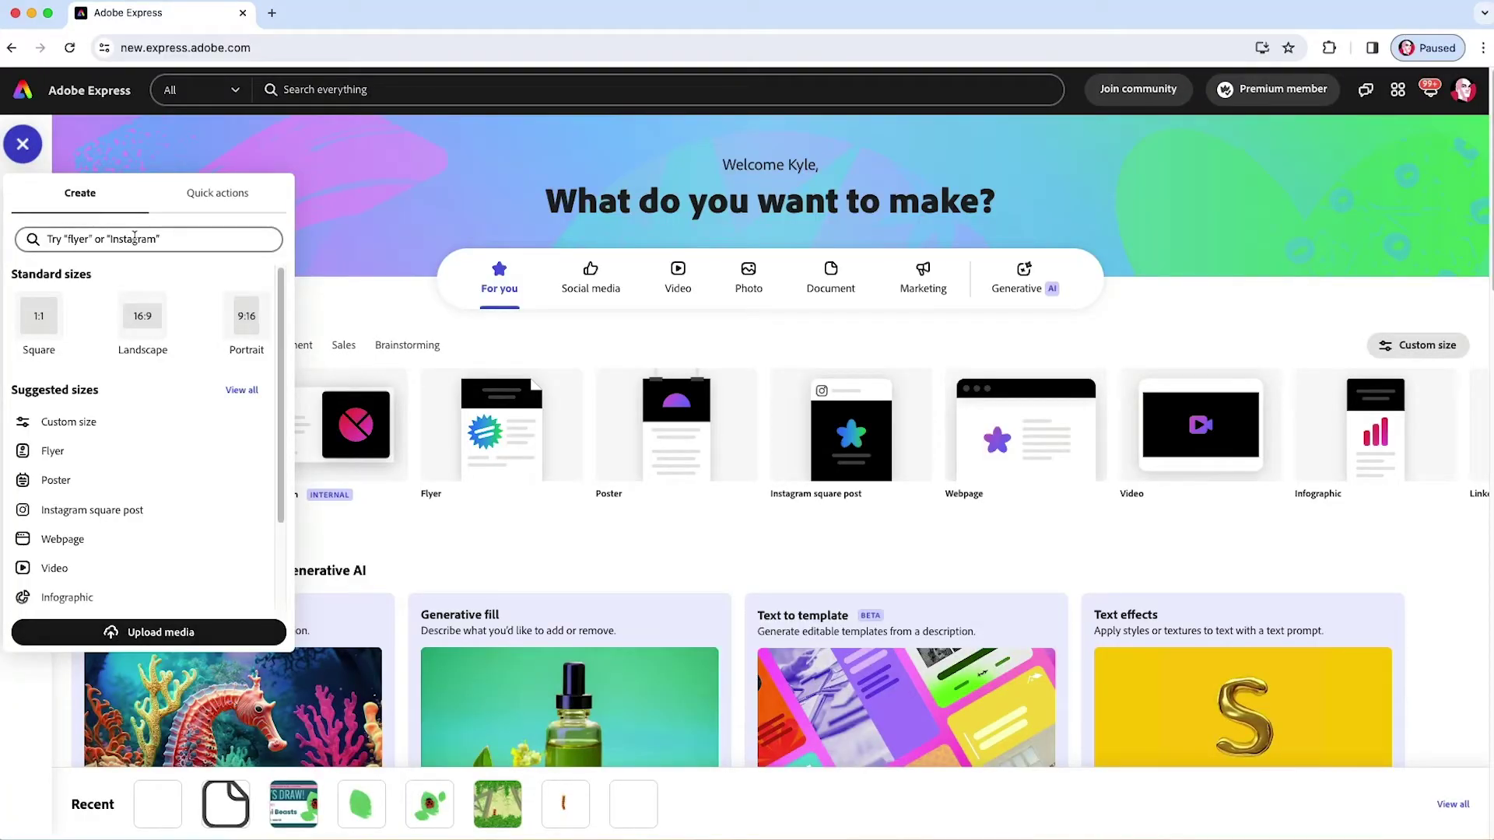
pyautogui.click(49, 239)
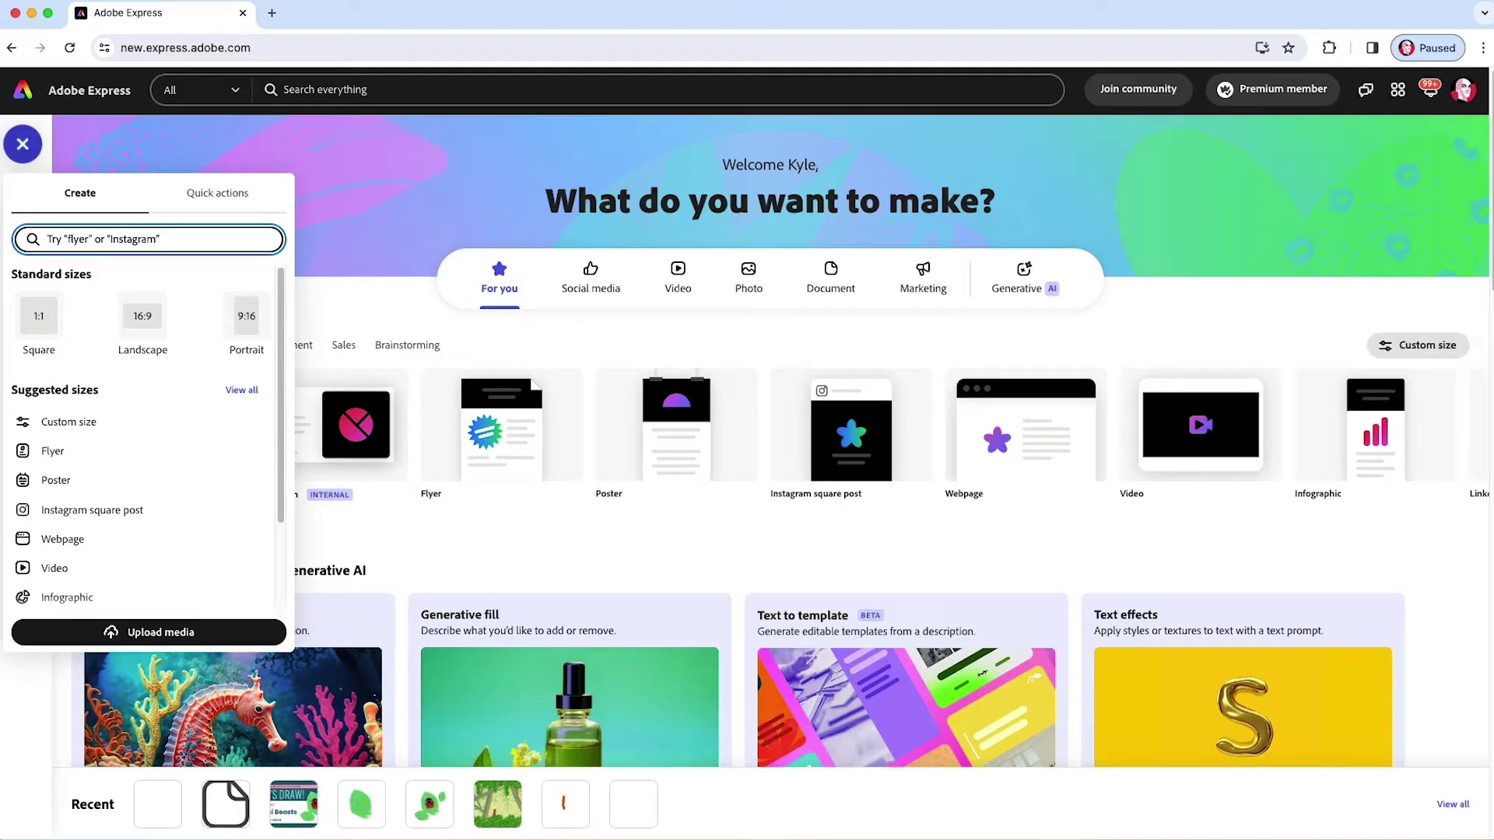
pyautogui.write('d')
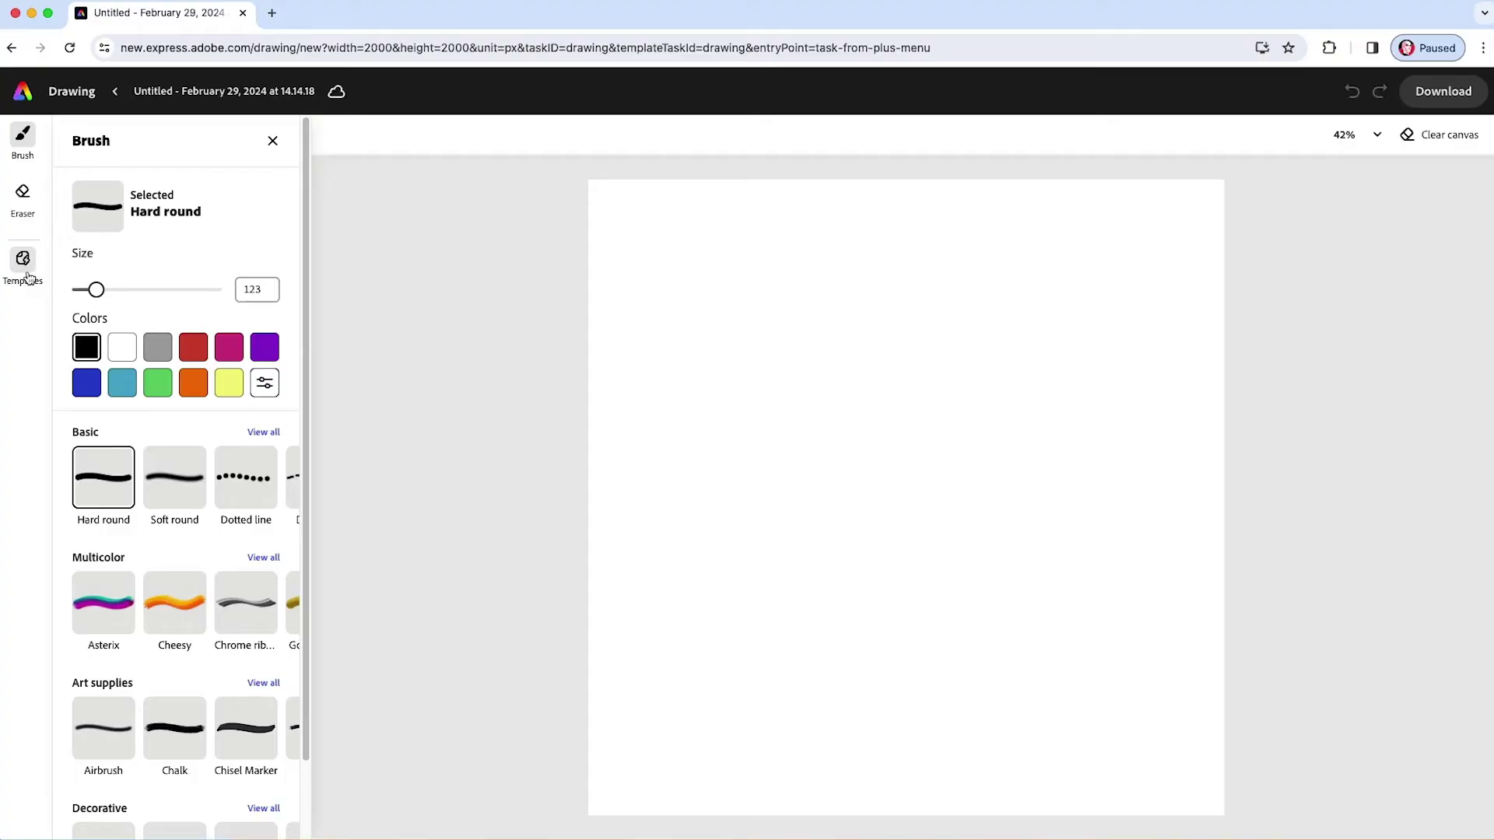
# Show the complete Multicolor brush collection, from Asterix to Tubular.
pyautogui.scroll(-2, 154, 682)
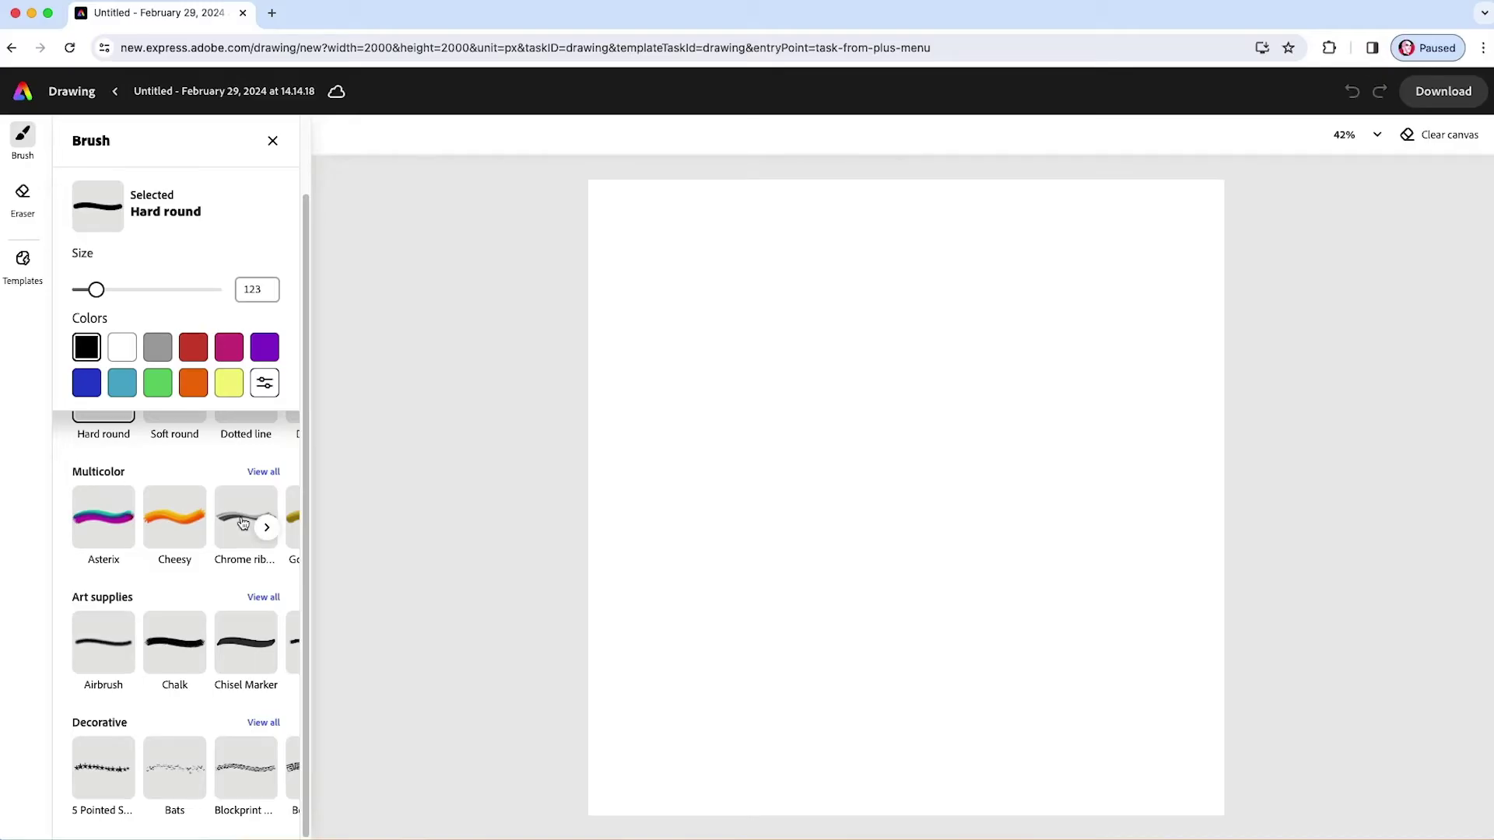
pyautogui.scroll(1, 239, 496)
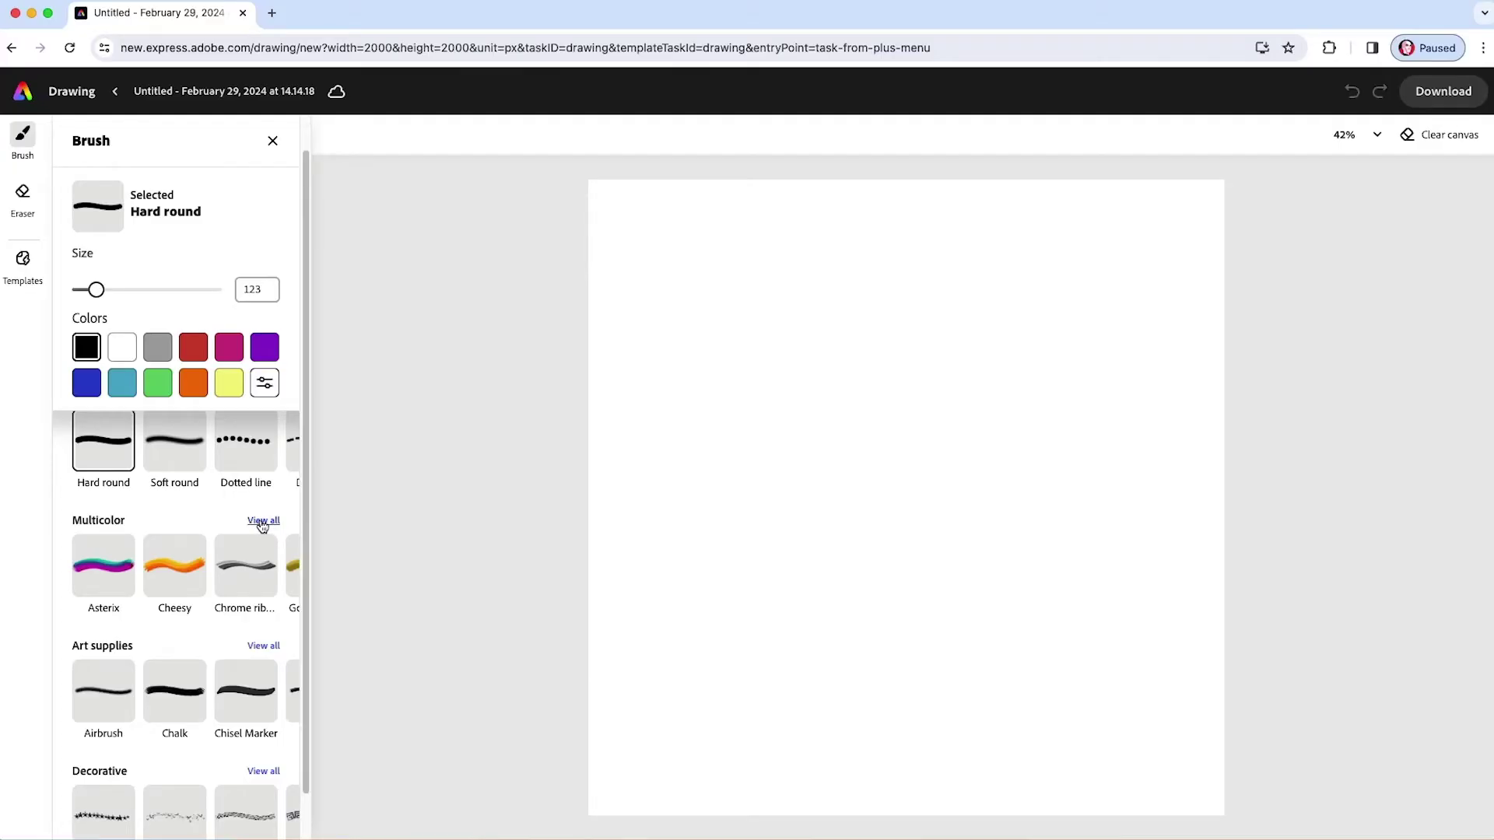
pyautogui.click(264, 522)
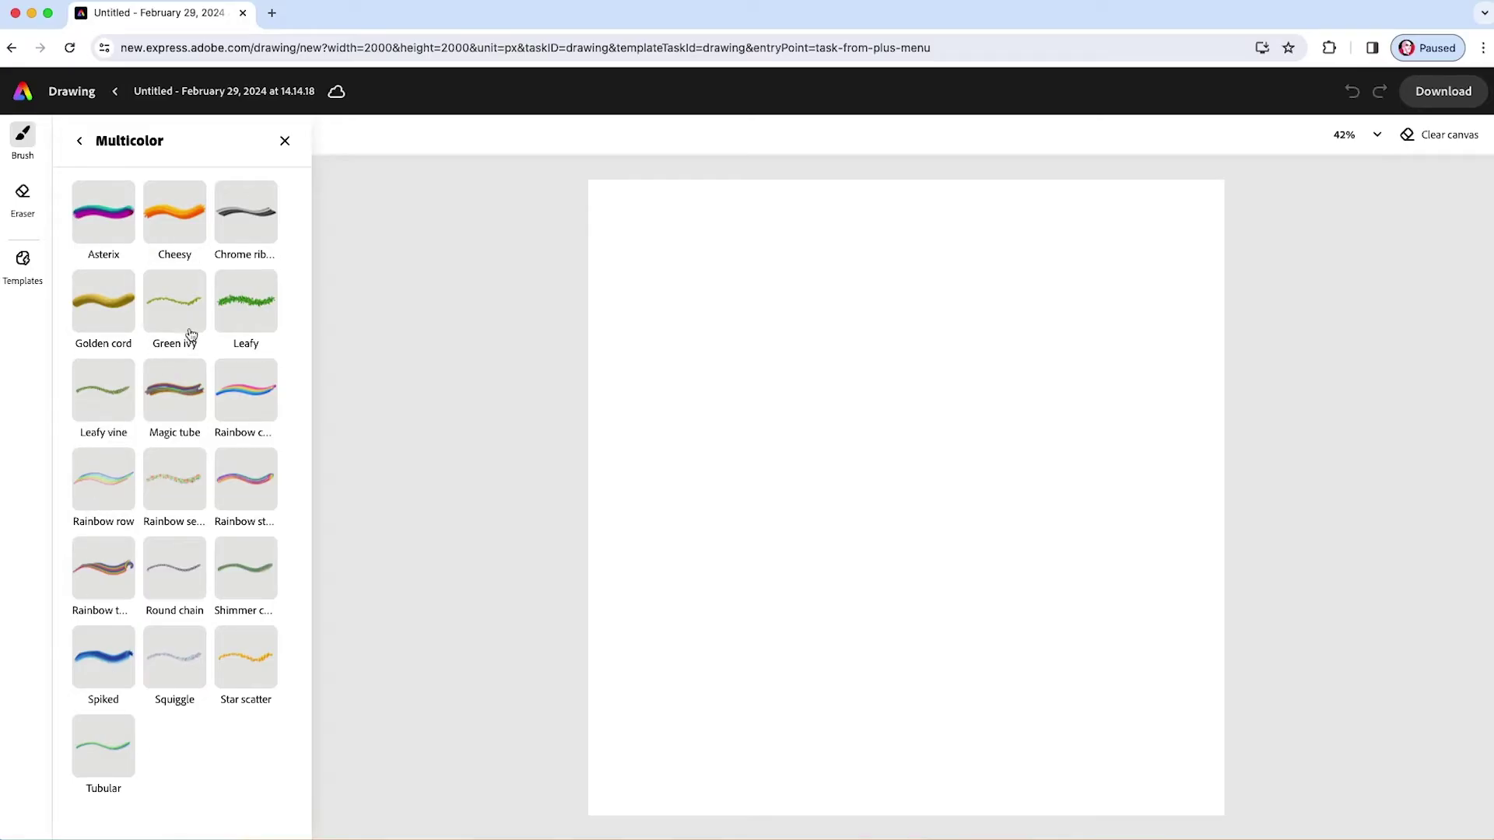
# Paint a leafy green '2' shape with two Leafy brush strokes.
pyautogui.click(236, 304)
pyautogui.moveTo(987, 375)
pyautogui.mouseDown()
pyautogui.moveTo(896, 566)
pyautogui.moveTo(834, 360)
pyautogui.moveTo(887, 407)
pyautogui.moveTo(740, 459)
pyautogui.moveTo(790, 414)
pyautogui.mouseUp()
pyautogui.moveTo(1012, 573)
pyautogui.mouseDown()
pyautogui.moveTo(1004, 689)
pyautogui.moveTo(863, 646)
pyautogui.mouseUp()
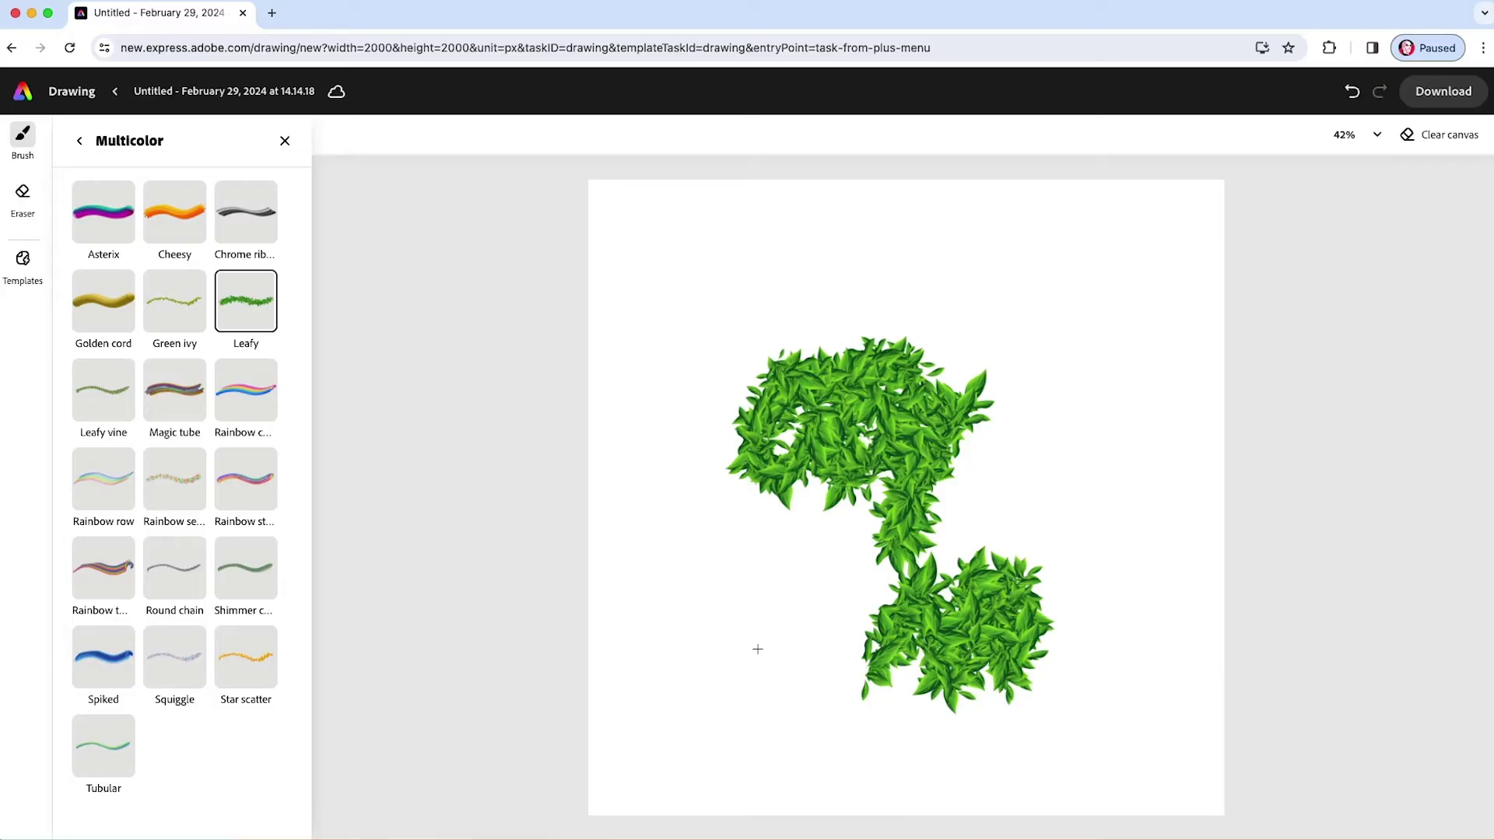
# Add a looping rainbow '4' stroke and Star scatter gold stars across the top.
pyautogui.click(243, 398)
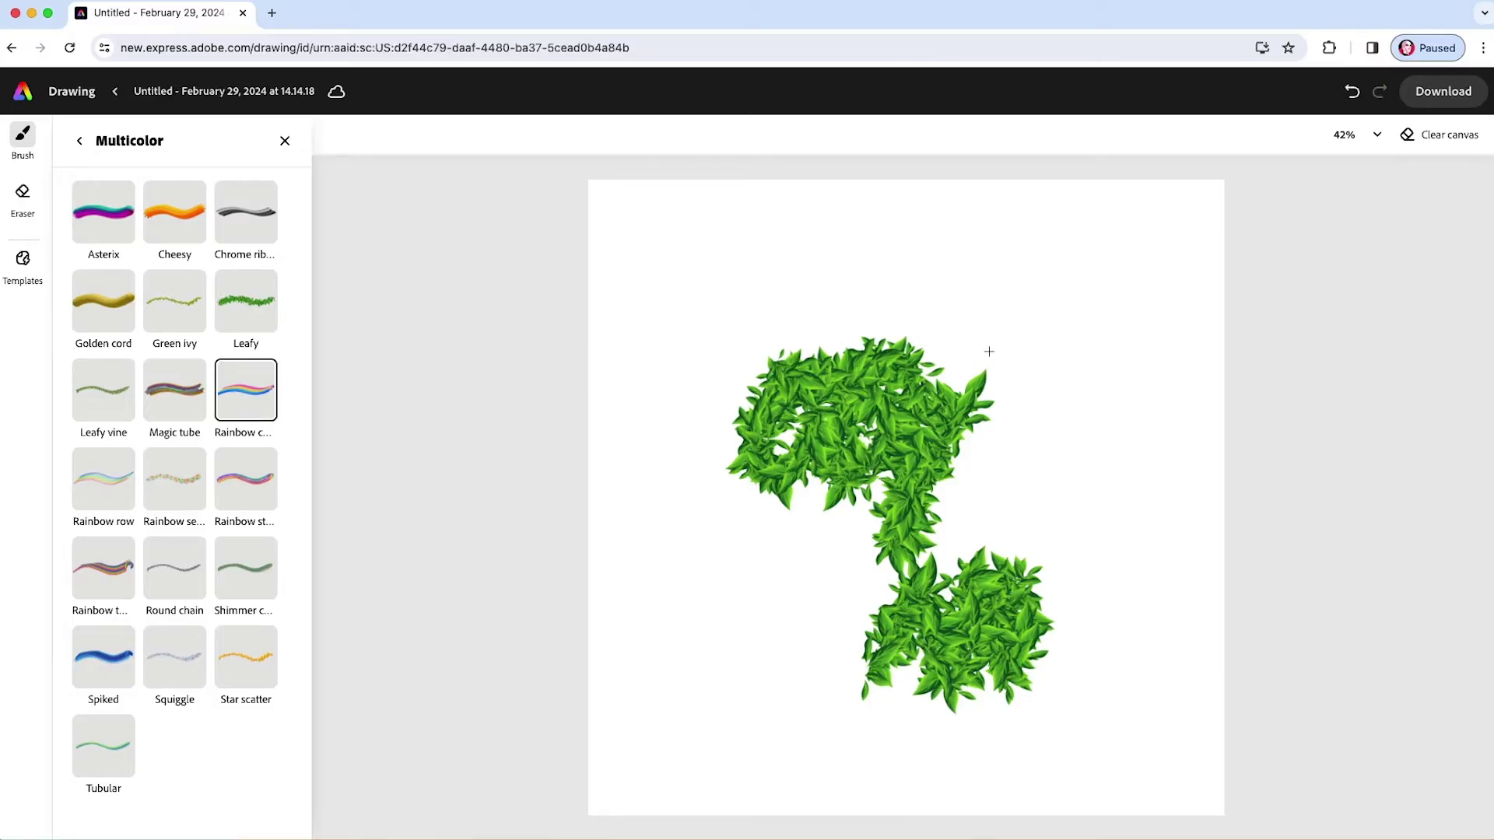
pyautogui.moveTo(1012, 341)
pyautogui.mouseDown()
pyautogui.moveTo(918, 444)
pyautogui.moveTo(967, 432)
pyautogui.moveTo(1018, 454)
pyautogui.moveTo(1014, 523)
pyautogui.moveTo(947, 480)
pyautogui.moveTo(940, 619)
pyautogui.moveTo(847, 595)
pyautogui.moveTo(736, 535)
pyautogui.mouseUp()
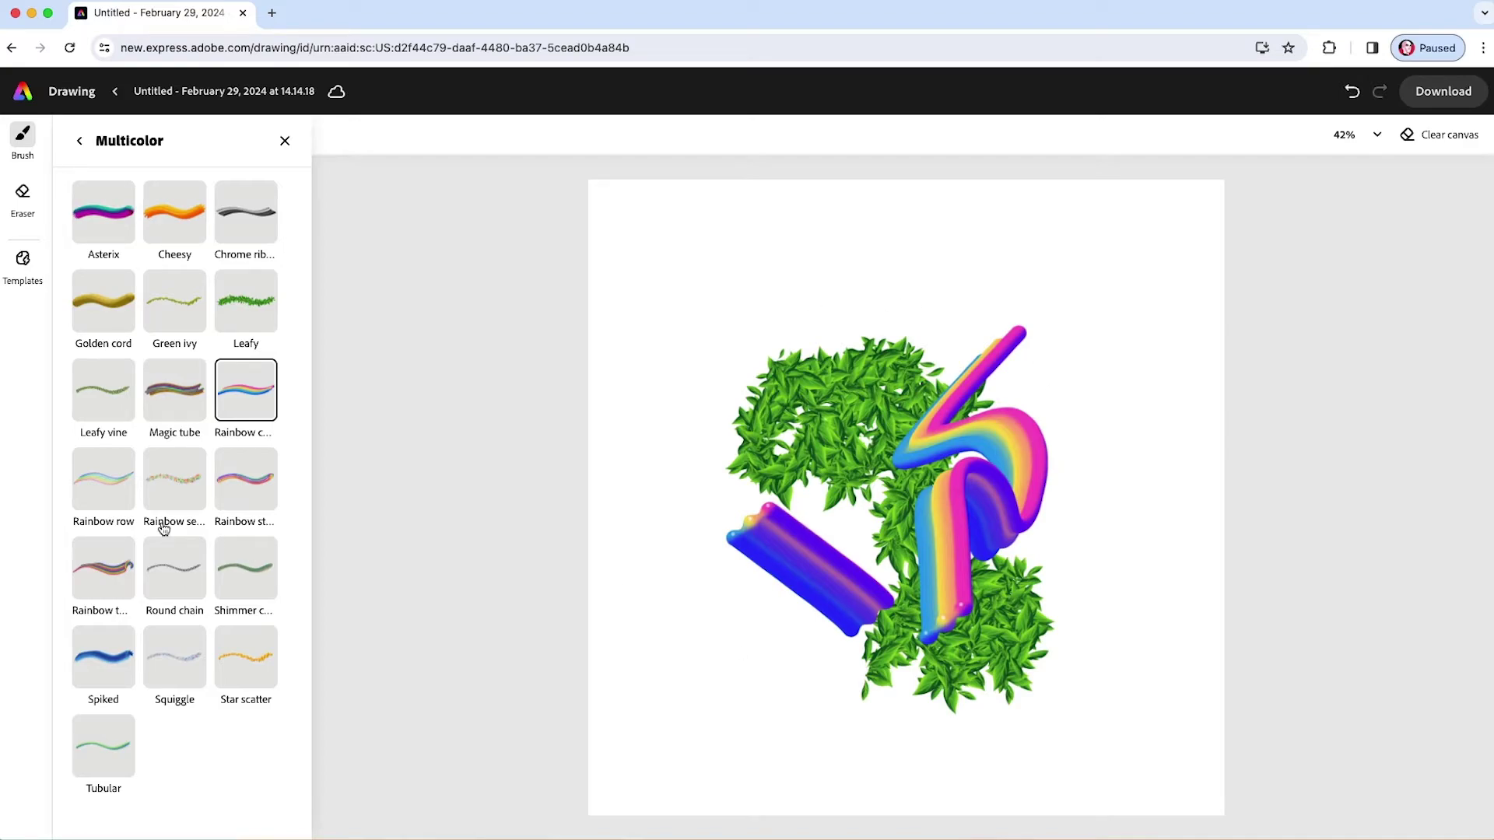
pyautogui.click(235, 661)
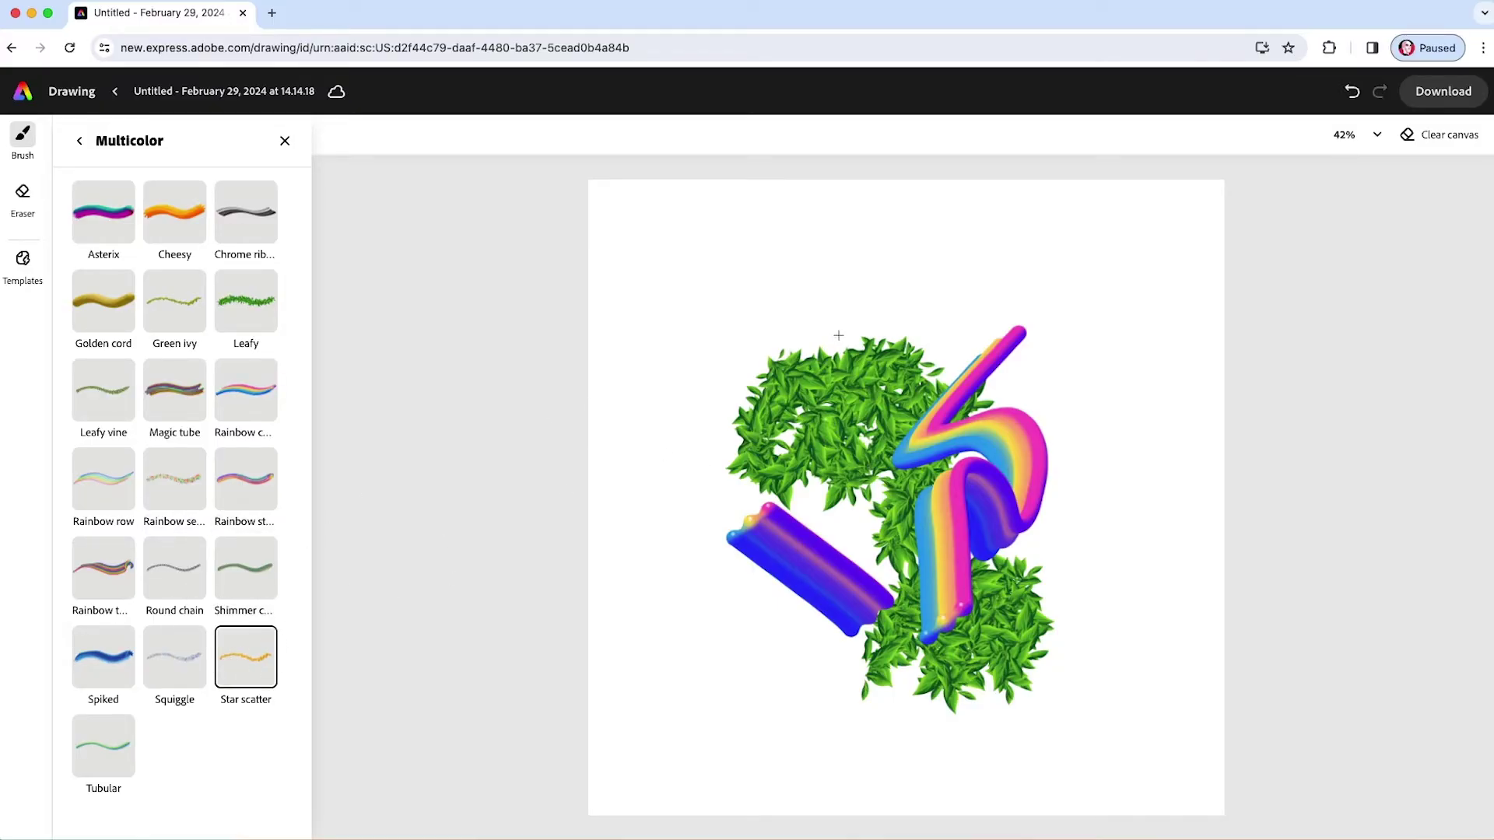
pyautogui.moveTo(812, 318)
pyautogui.mouseDown()
pyautogui.moveTo(808, 301)
pyautogui.moveTo(858, 315)
pyautogui.moveTo(864, 354)
pyautogui.moveTo(898, 385)
pyautogui.moveTo(739, 436)
pyautogui.moveTo(902, 435)
pyautogui.moveTo(824, 470)
pyautogui.mouseUp()
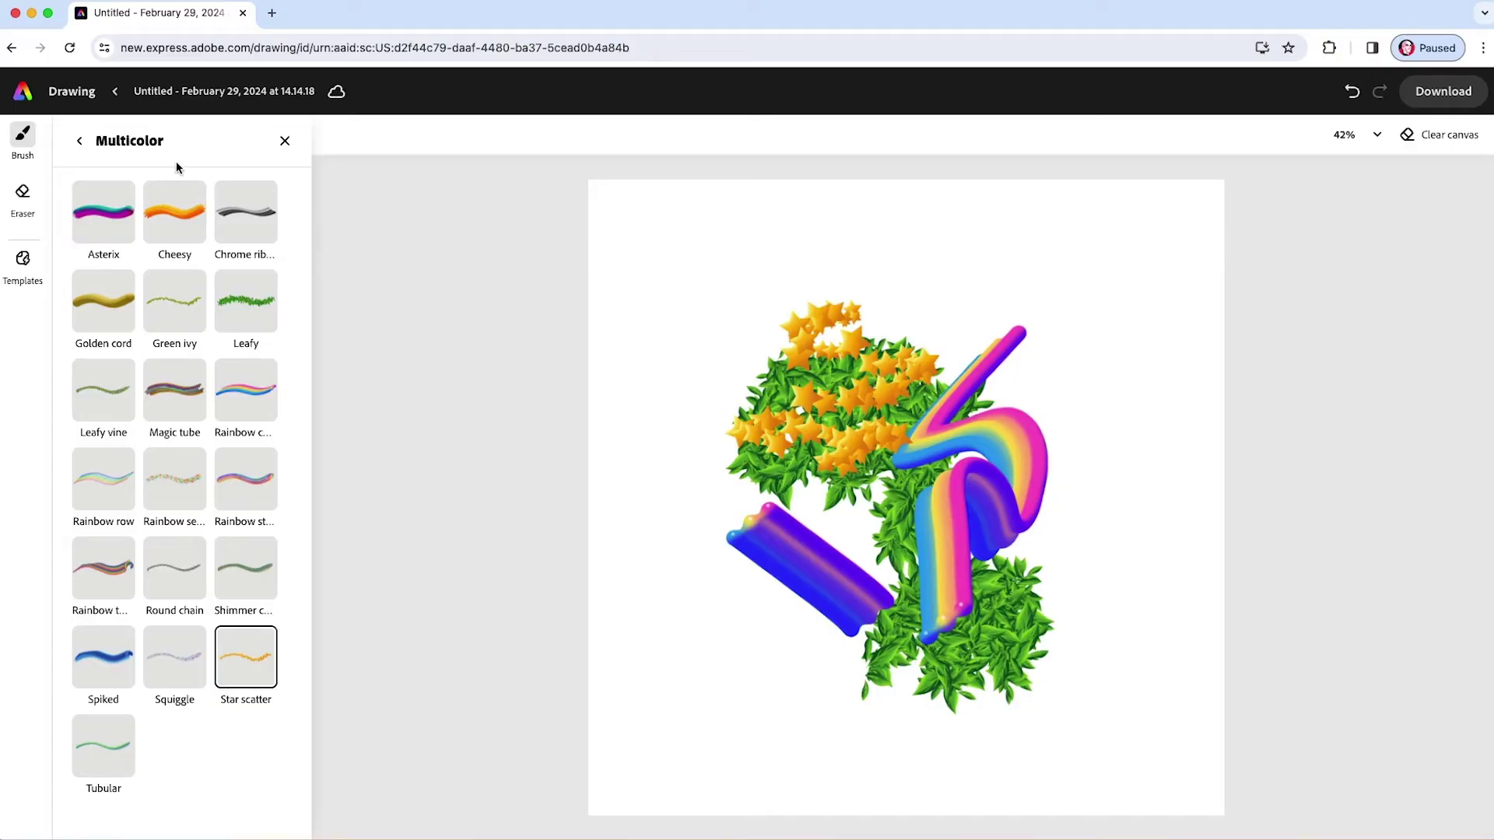
# Enlarge the Star scatter brush to size 447 and paint big orange stars over the lower middle.
pyautogui.click(80, 142)
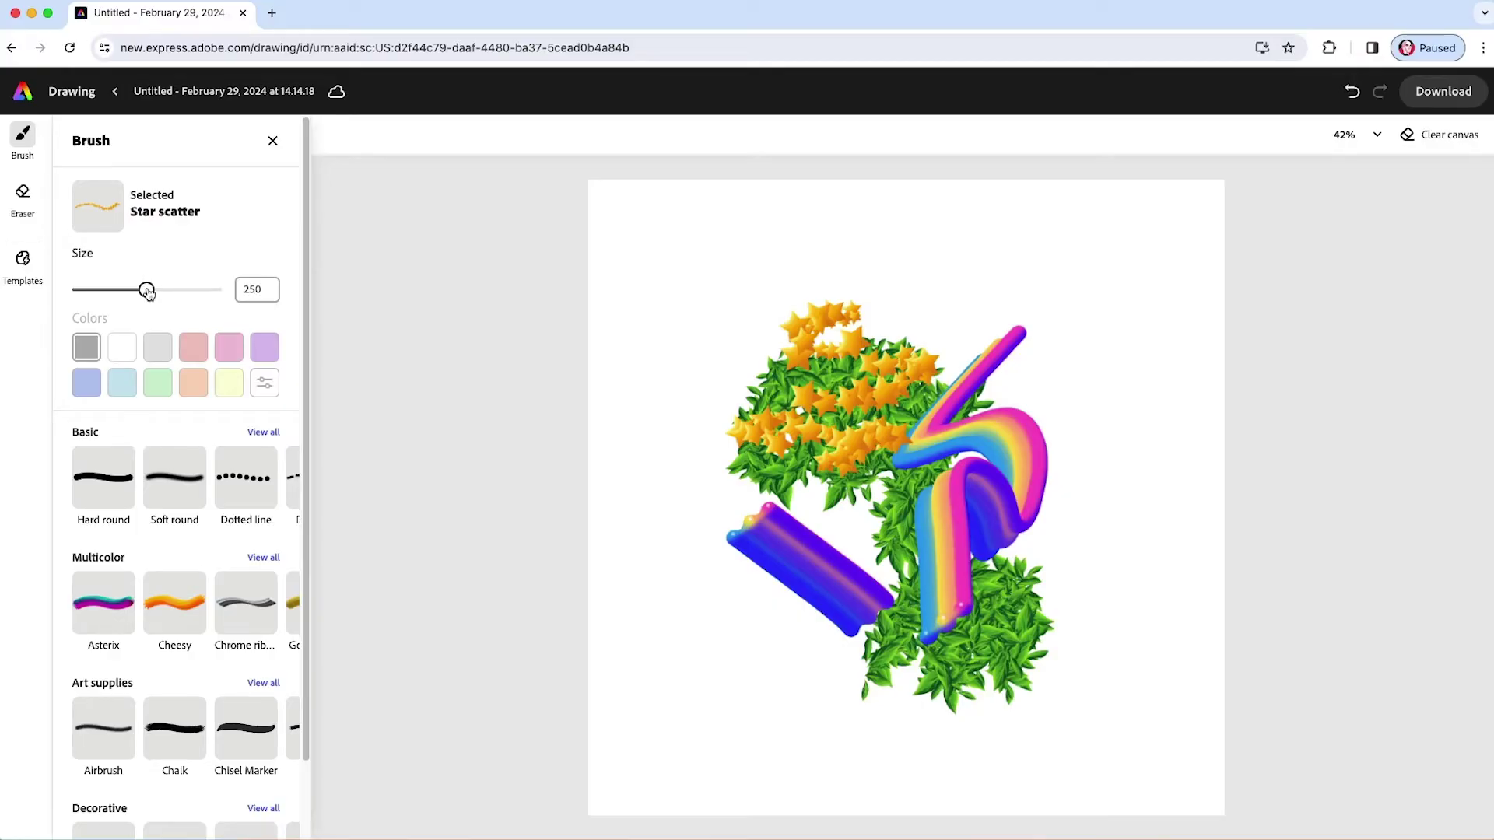
pyautogui.moveTo(147, 291); pyautogui.dragTo(207, 302)
pyautogui.moveTo(984, 562)
pyautogui.mouseDown()
pyautogui.moveTo(939, 619)
pyautogui.moveTo(922, 614)
pyautogui.moveTo(945, 558)
pyautogui.moveTo(841, 567)
pyautogui.moveTo(927, 596)
pyautogui.moveTo(803, 637)
pyautogui.moveTo(855, 652)
pyautogui.moveTo(805, 637)
pyautogui.moveTo(781, 574)
pyautogui.moveTo(794, 625)
pyautogui.mouseUp()
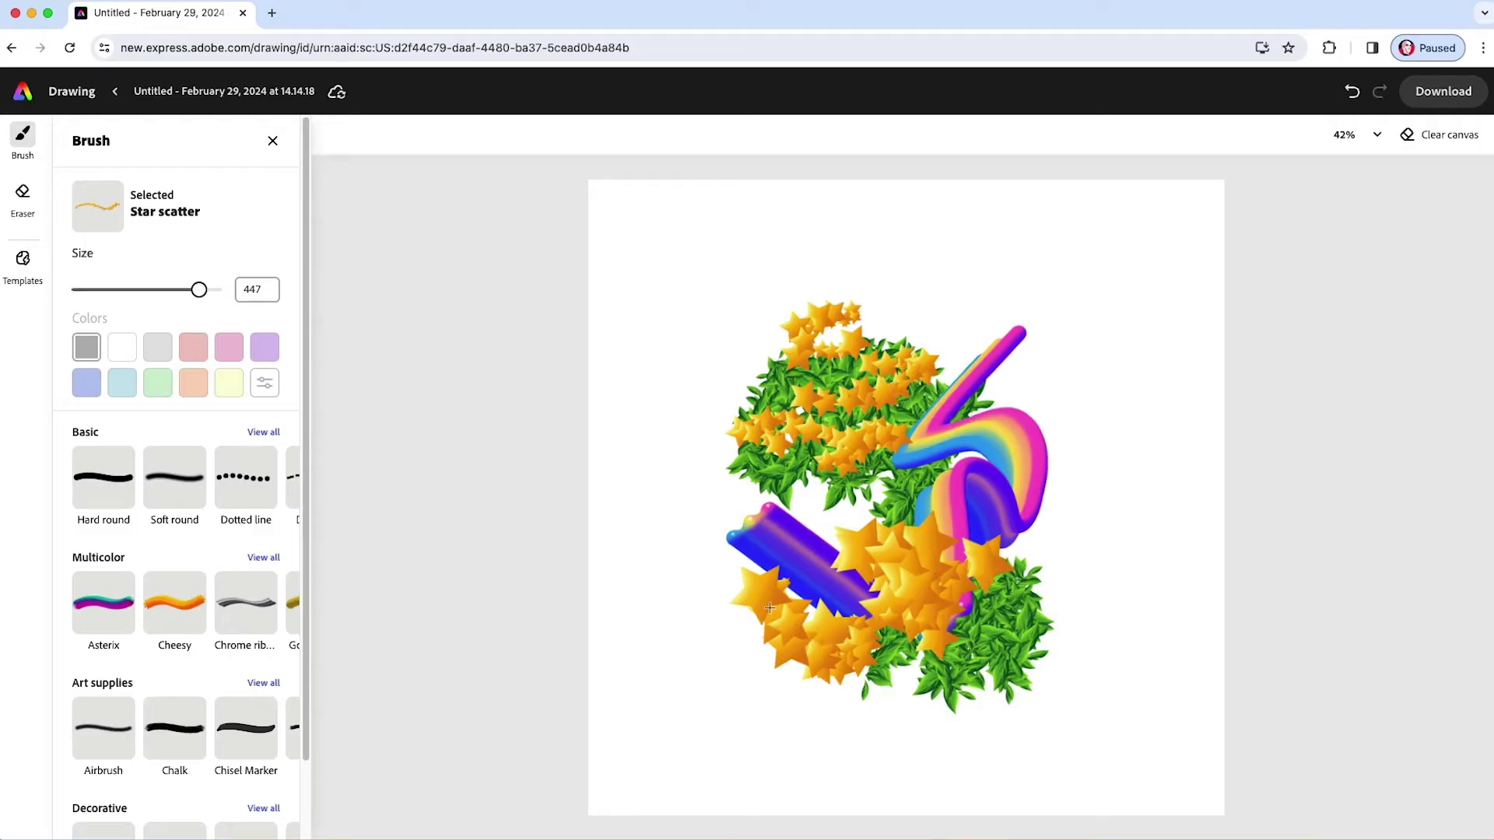
# Paint pastel Squiggle swirls down the rainbow's right side and a short one at left.
pyautogui.click(262, 559)
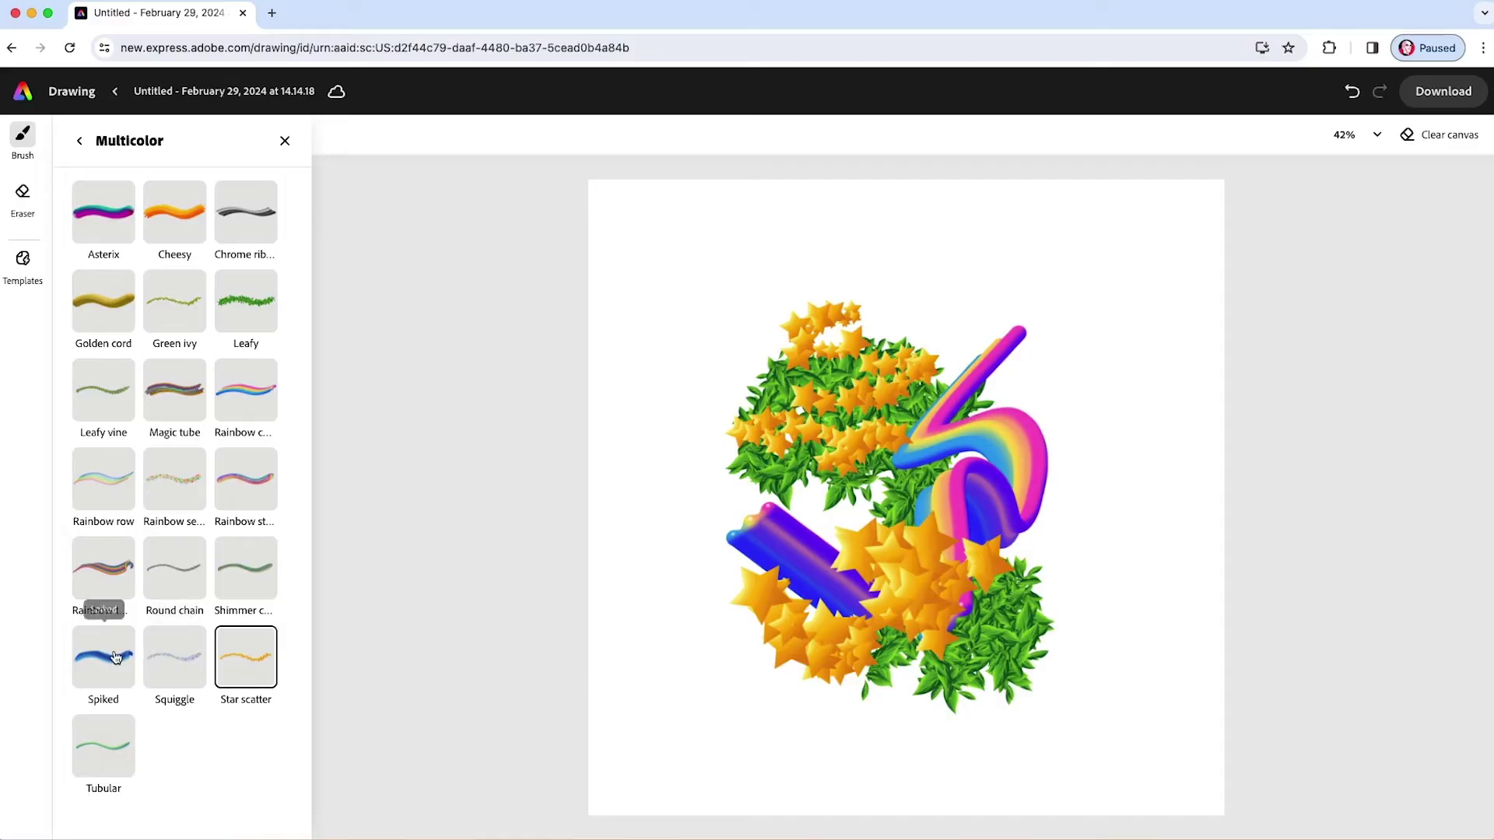
pyautogui.click(163, 662)
pyautogui.moveTo(986, 411)
pyautogui.mouseDown()
pyautogui.moveTo(1025, 372)
pyautogui.moveTo(1047, 479)
pyautogui.moveTo(1078, 487)
pyautogui.moveTo(995, 536)
pyautogui.moveTo(1058, 583)
pyautogui.moveTo(990, 612)
pyautogui.mouseUp()
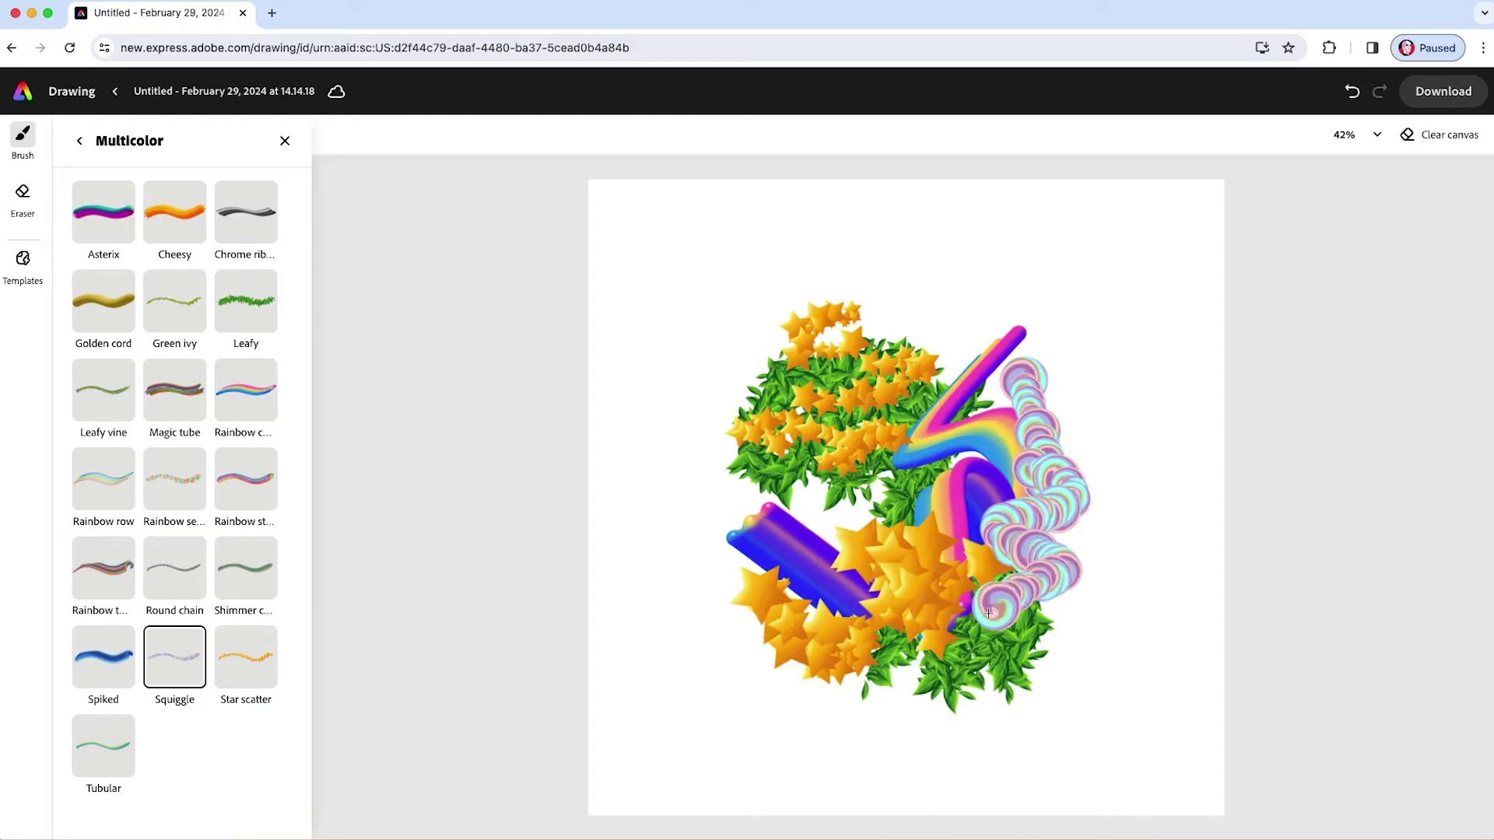
pyautogui.moveTo(800, 529)
pyautogui.mouseDown()
pyautogui.moveTo(853, 522)
pyautogui.moveTo(877, 496)
pyautogui.moveTo(863, 464)
pyautogui.moveTo(804, 479)
pyautogui.moveTo(798, 443)
pyautogui.moveTo(828, 394)
pyautogui.mouseUp()
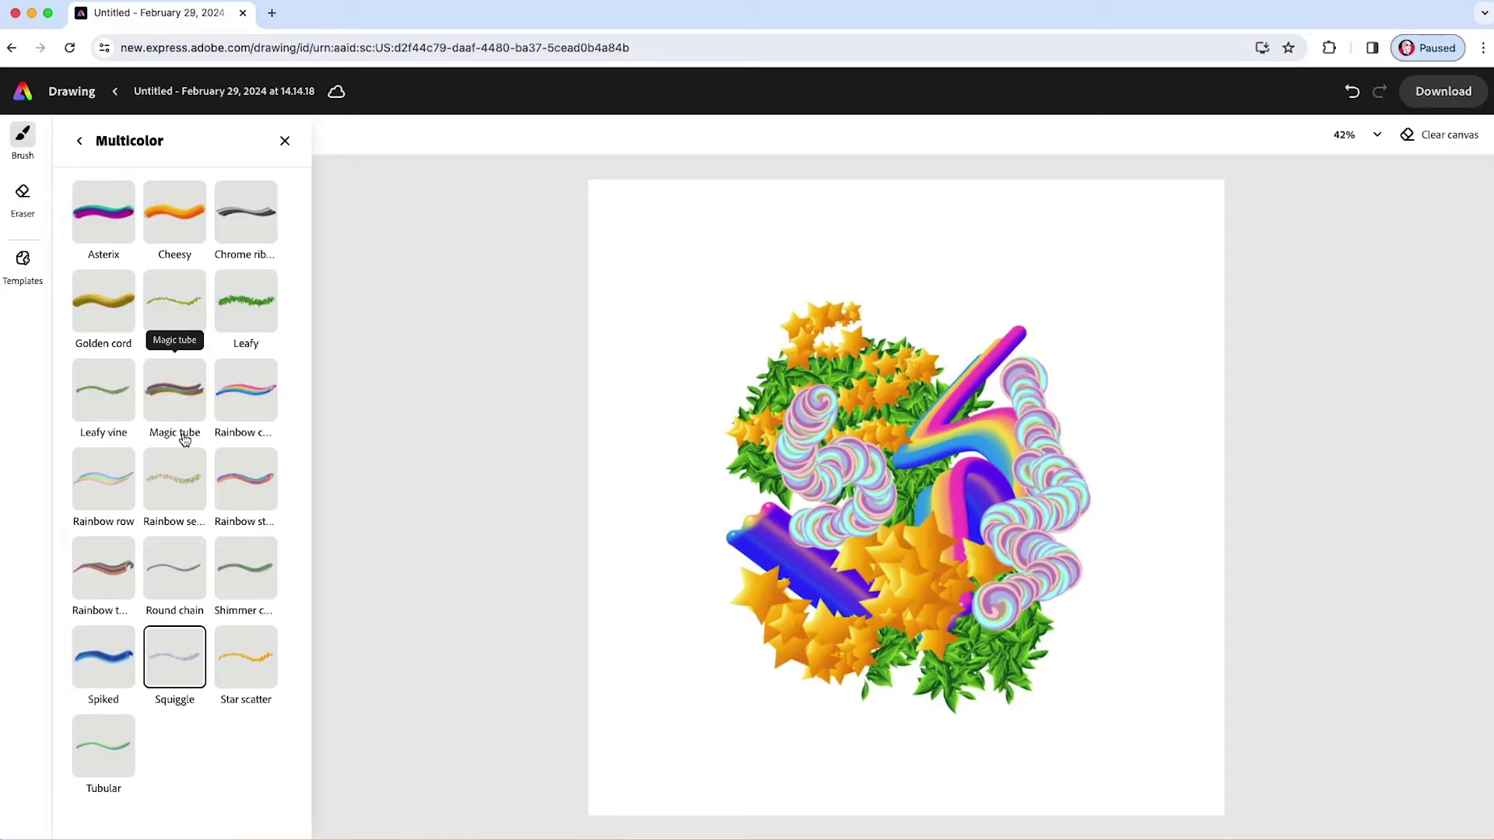
# Scatter Rainbow seurat confetti dots over the top, centre and lower right of the drawing.
pyautogui.click(171, 487)
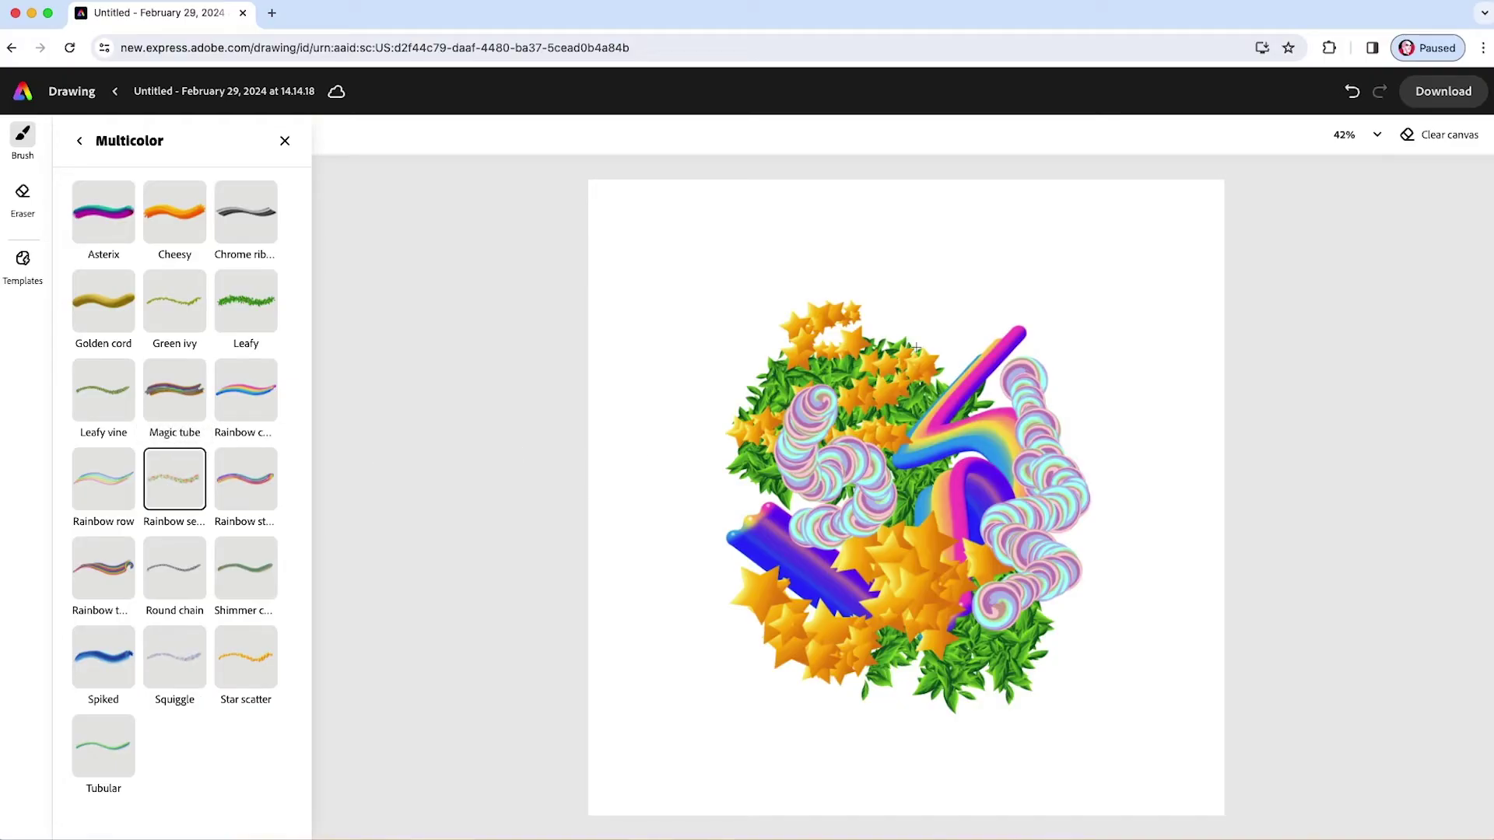
pyautogui.moveTo(917, 347)
pyautogui.mouseDown()
pyautogui.moveTo(924, 406)
pyautogui.moveTo(976, 329)
pyautogui.moveTo(834, 354)
pyautogui.moveTo(887, 318)
pyautogui.moveTo(764, 351)
pyautogui.mouseUp()
pyautogui.moveTo(931, 641)
pyautogui.mouseDown()
pyautogui.moveTo(911, 512)
pyautogui.moveTo(943, 469)
pyautogui.mouseUp()
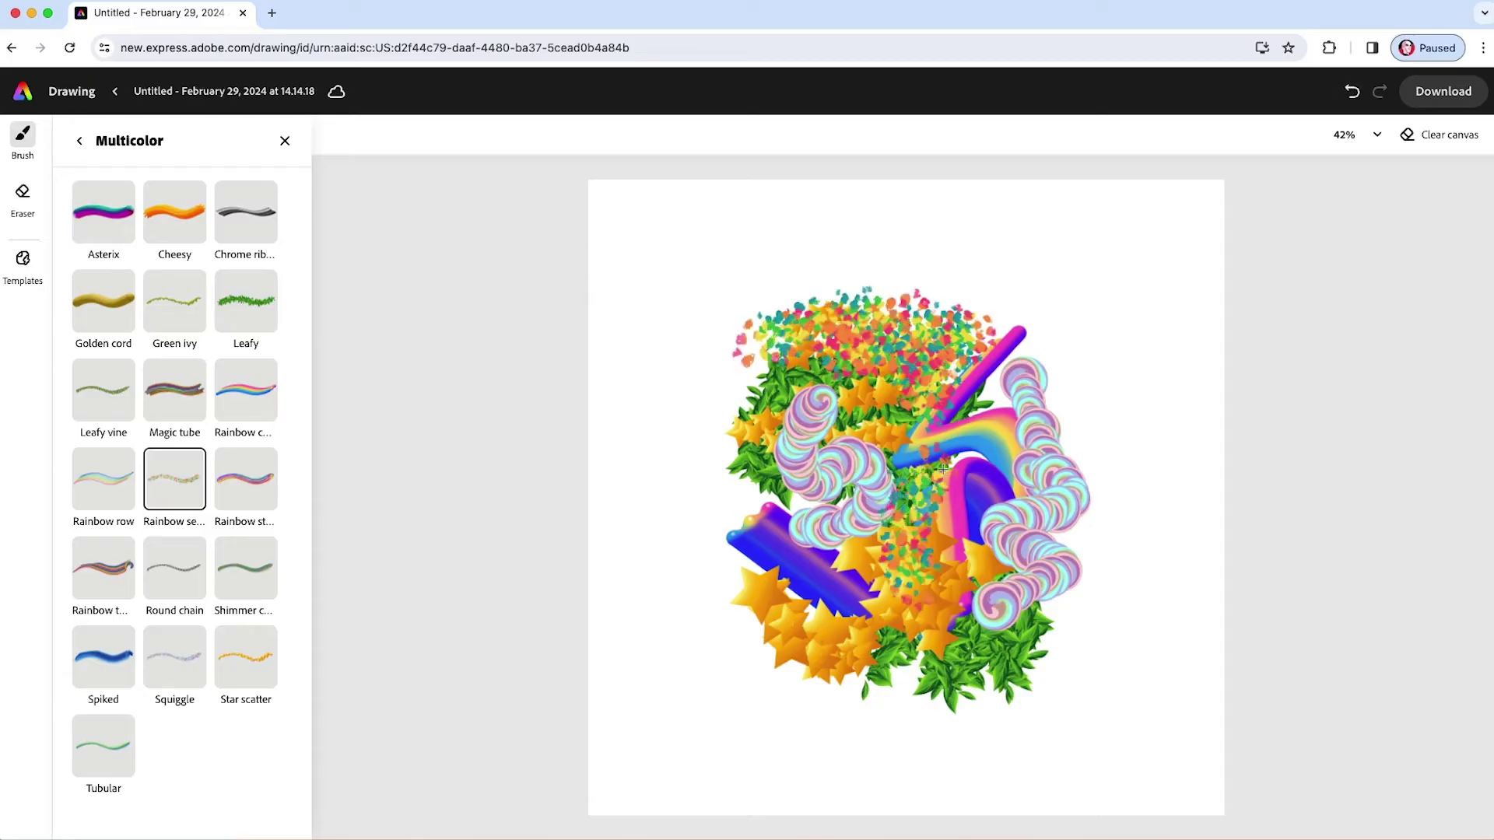
pyautogui.moveTo(1059, 624)
pyautogui.mouseDown()
pyautogui.moveTo(1036, 700)
pyautogui.moveTo(1022, 643)
pyautogui.moveTo(947, 691)
pyautogui.mouseUp()
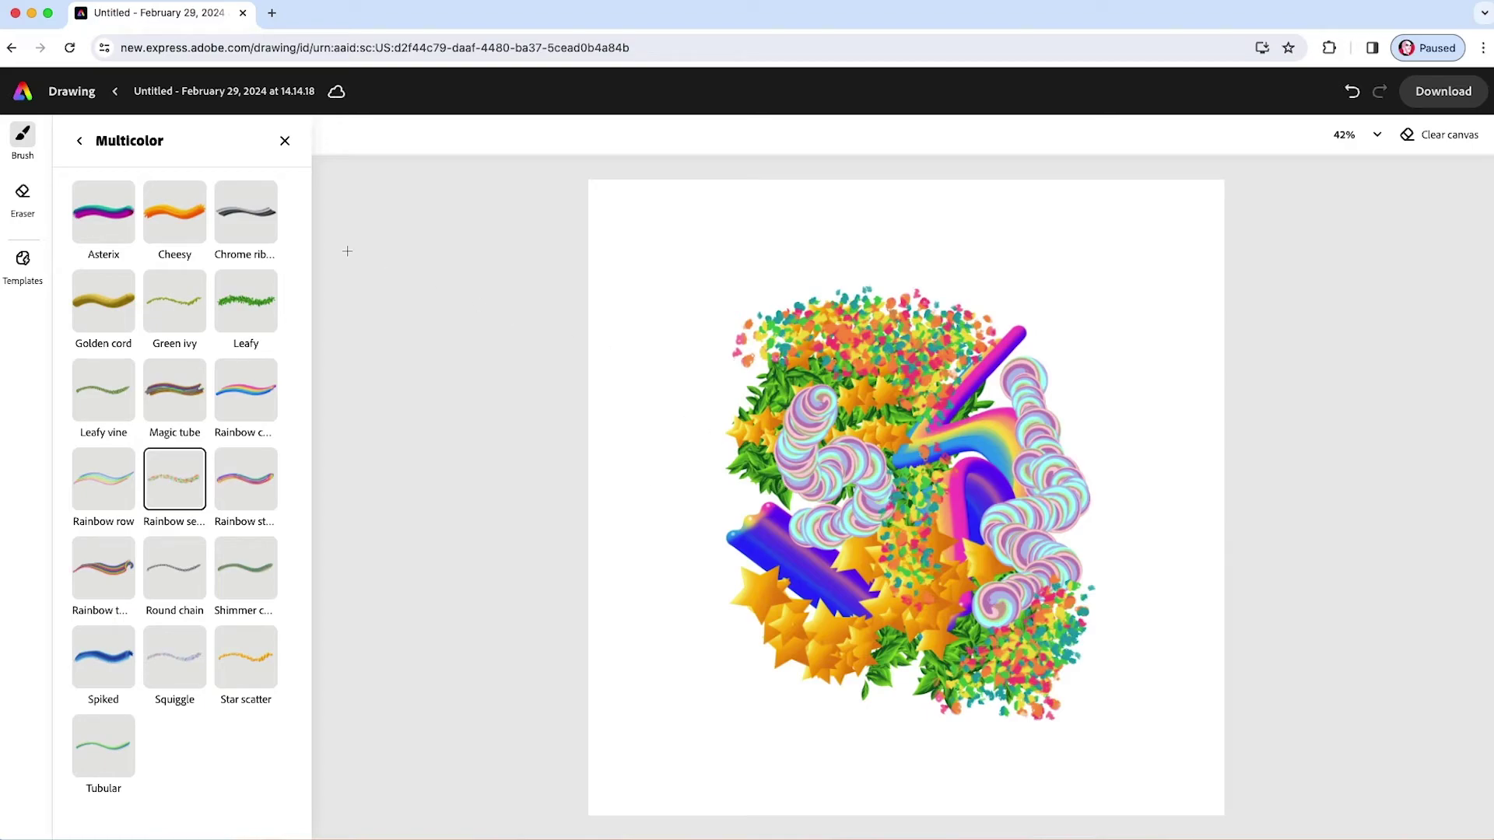
# Select the Squared leaves brush from the Decorative collection, at size 150.
pyautogui.click(81, 141)
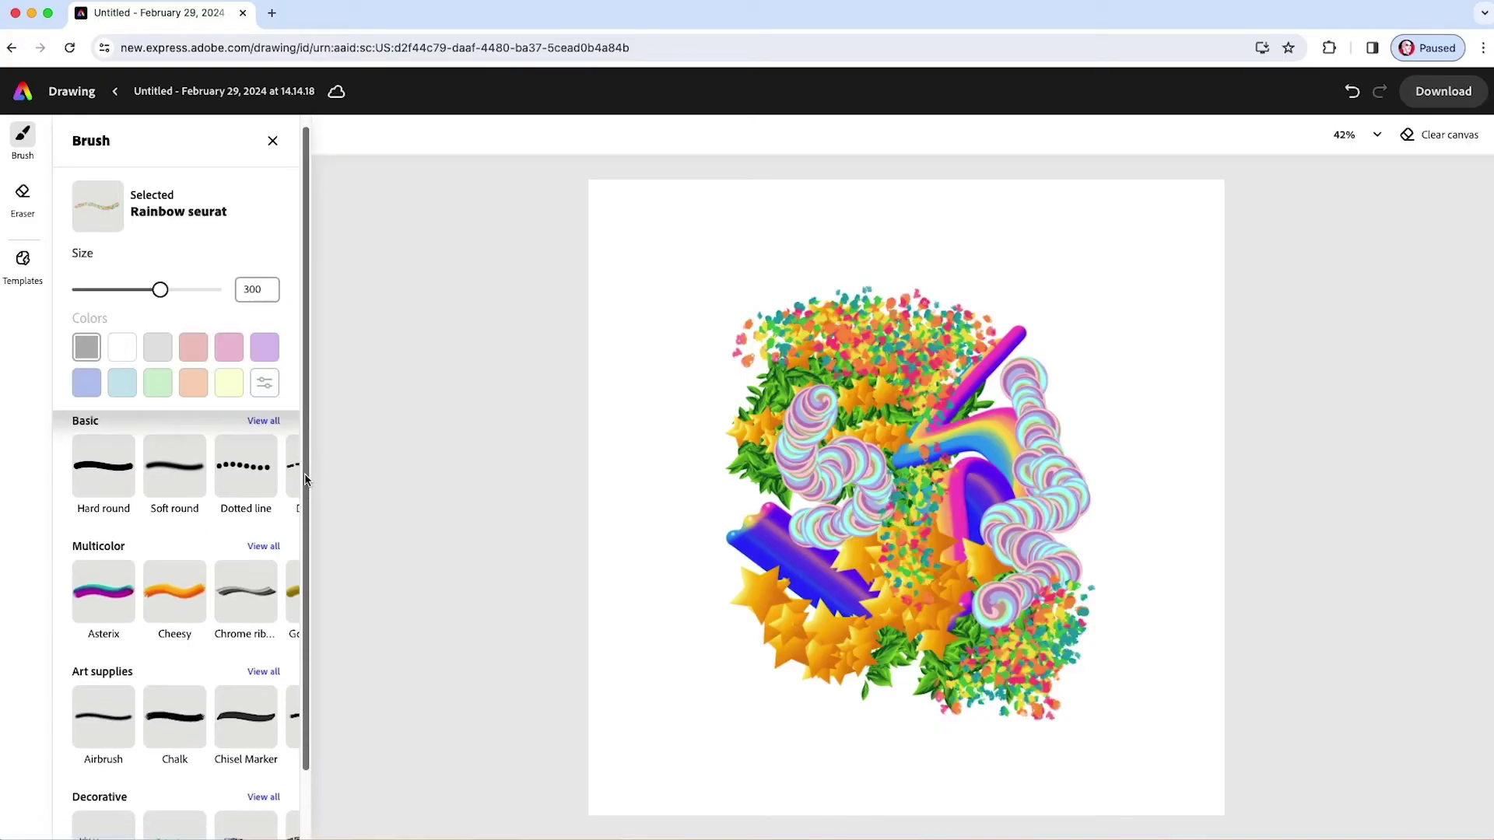
pyautogui.scroll(-1, 289, 545)
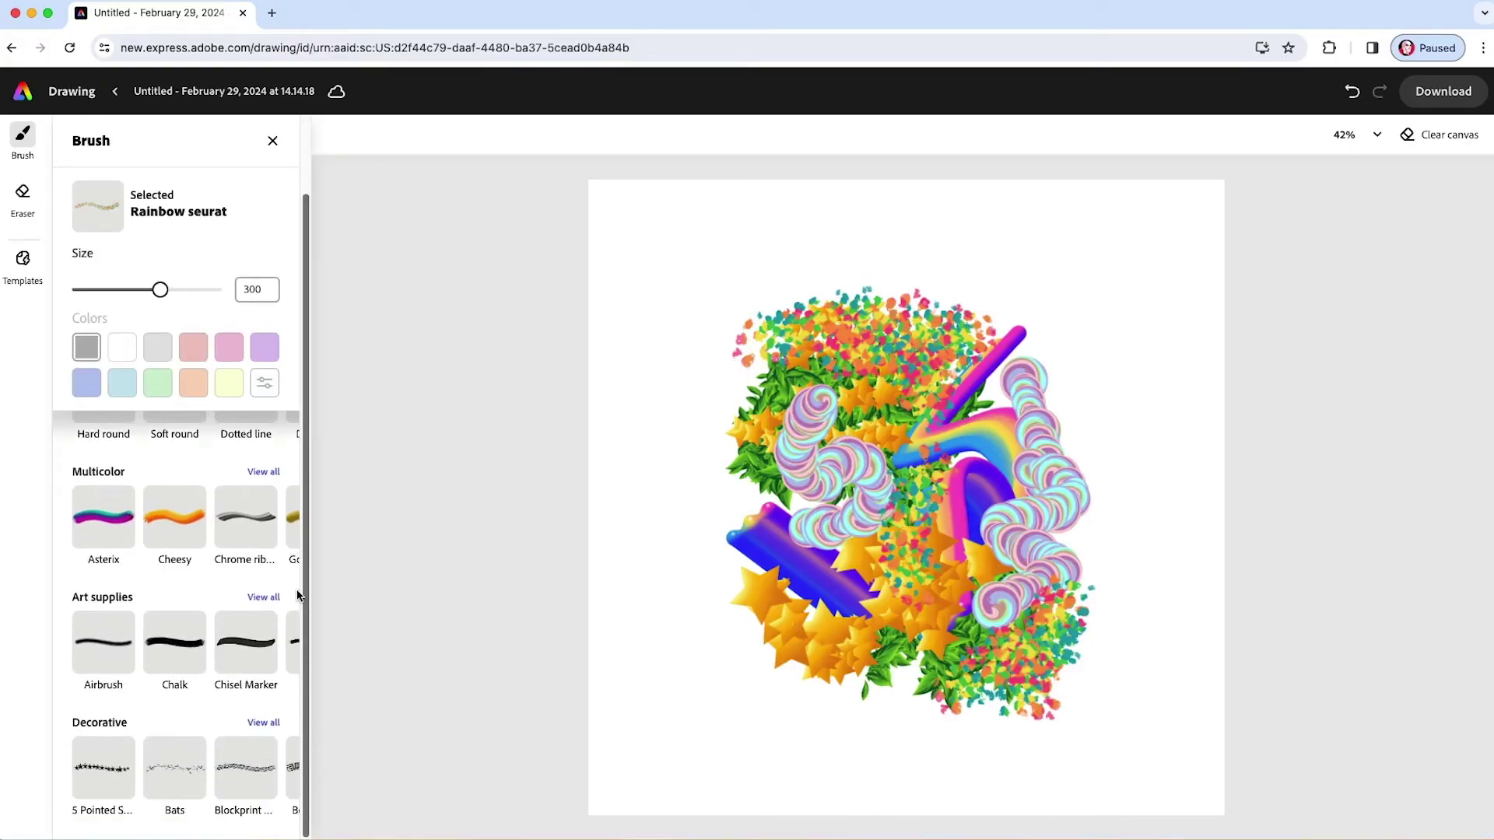
pyautogui.click(264, 723)
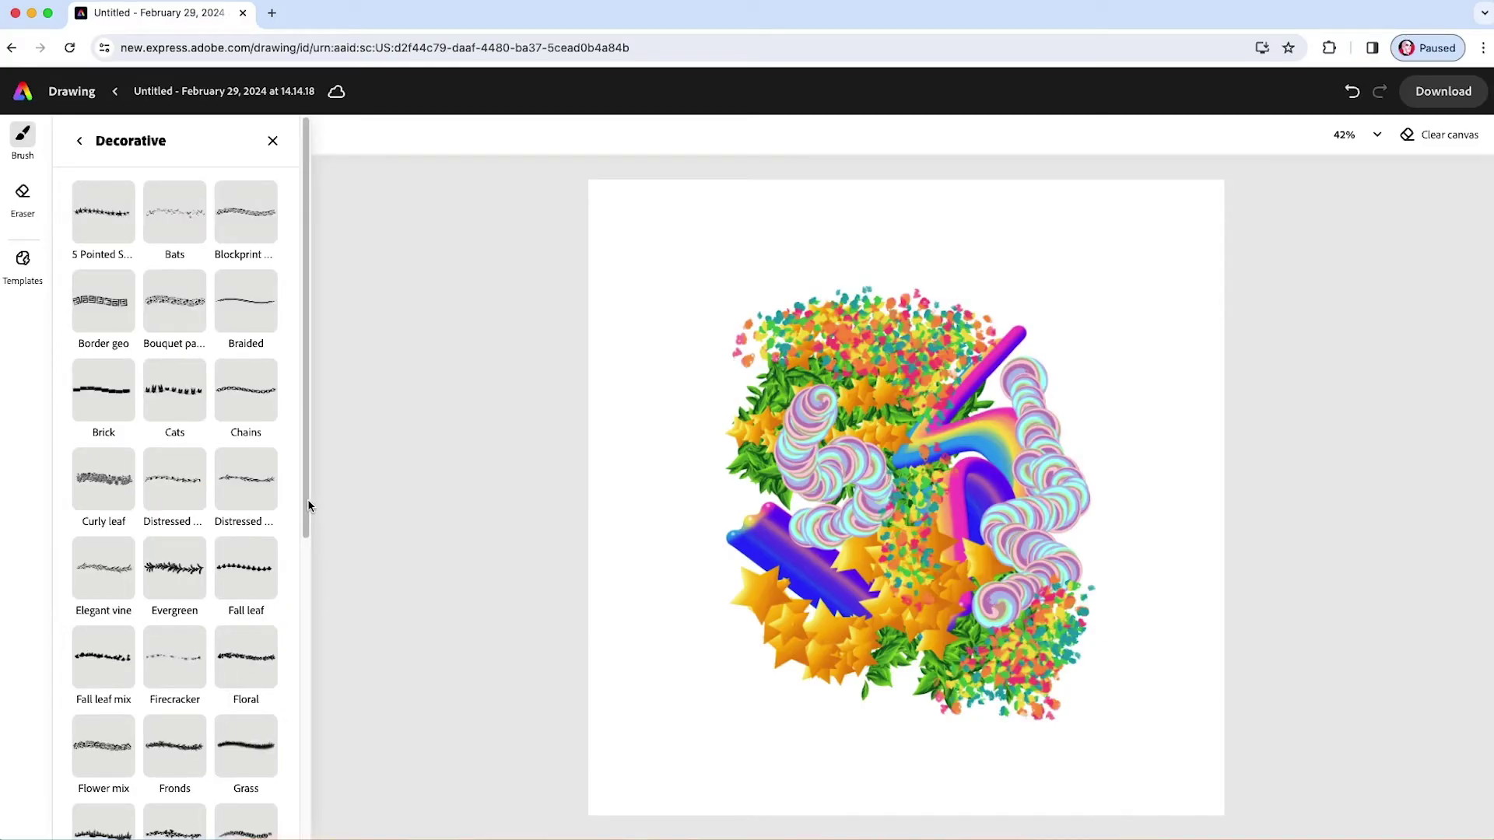
pyautogui.moveTo(308, 506); pyautogui.dragTo(304, 811)
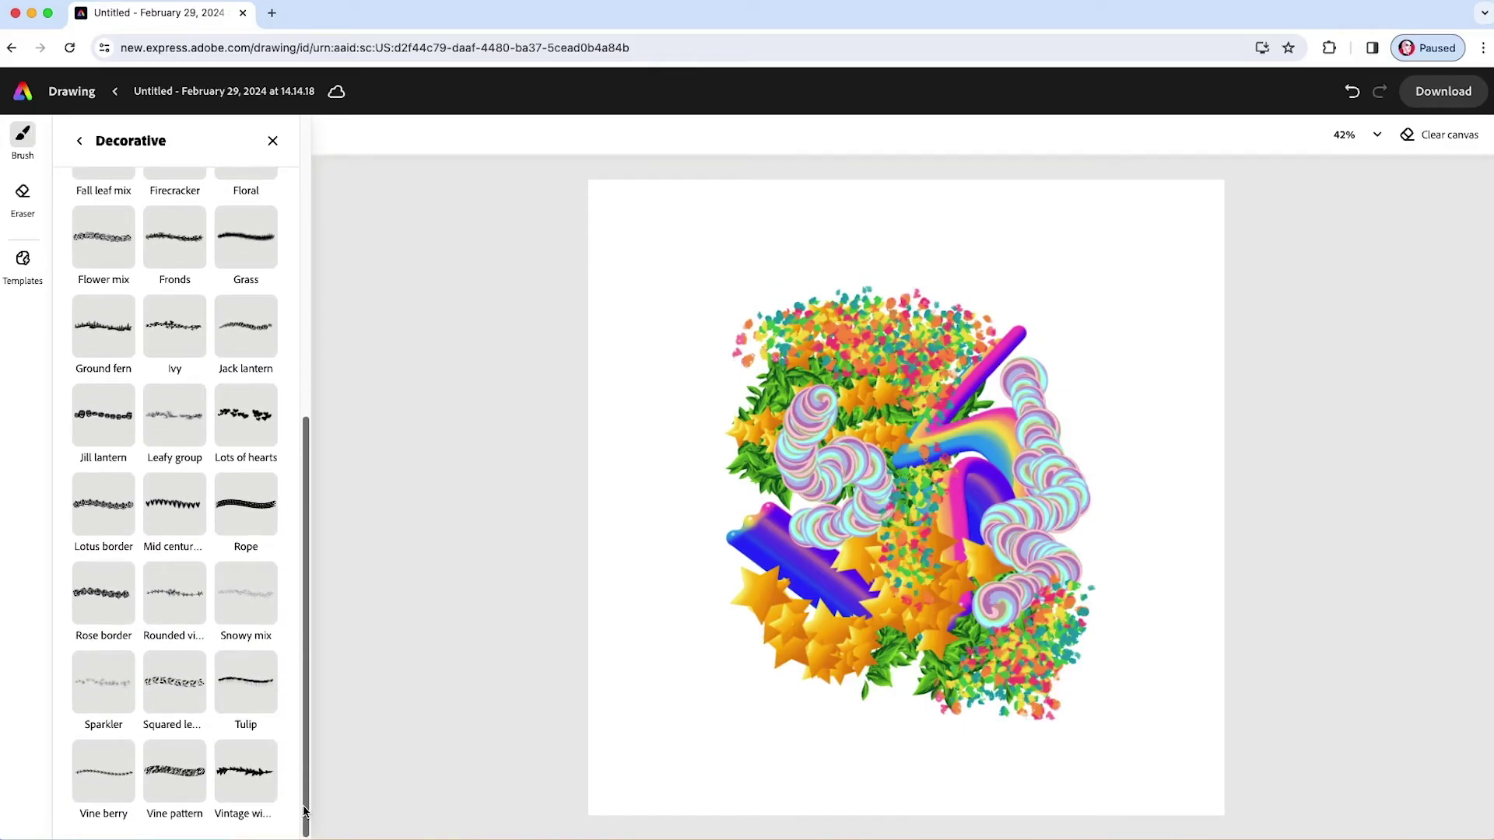
pyautogui.click(175, 690)
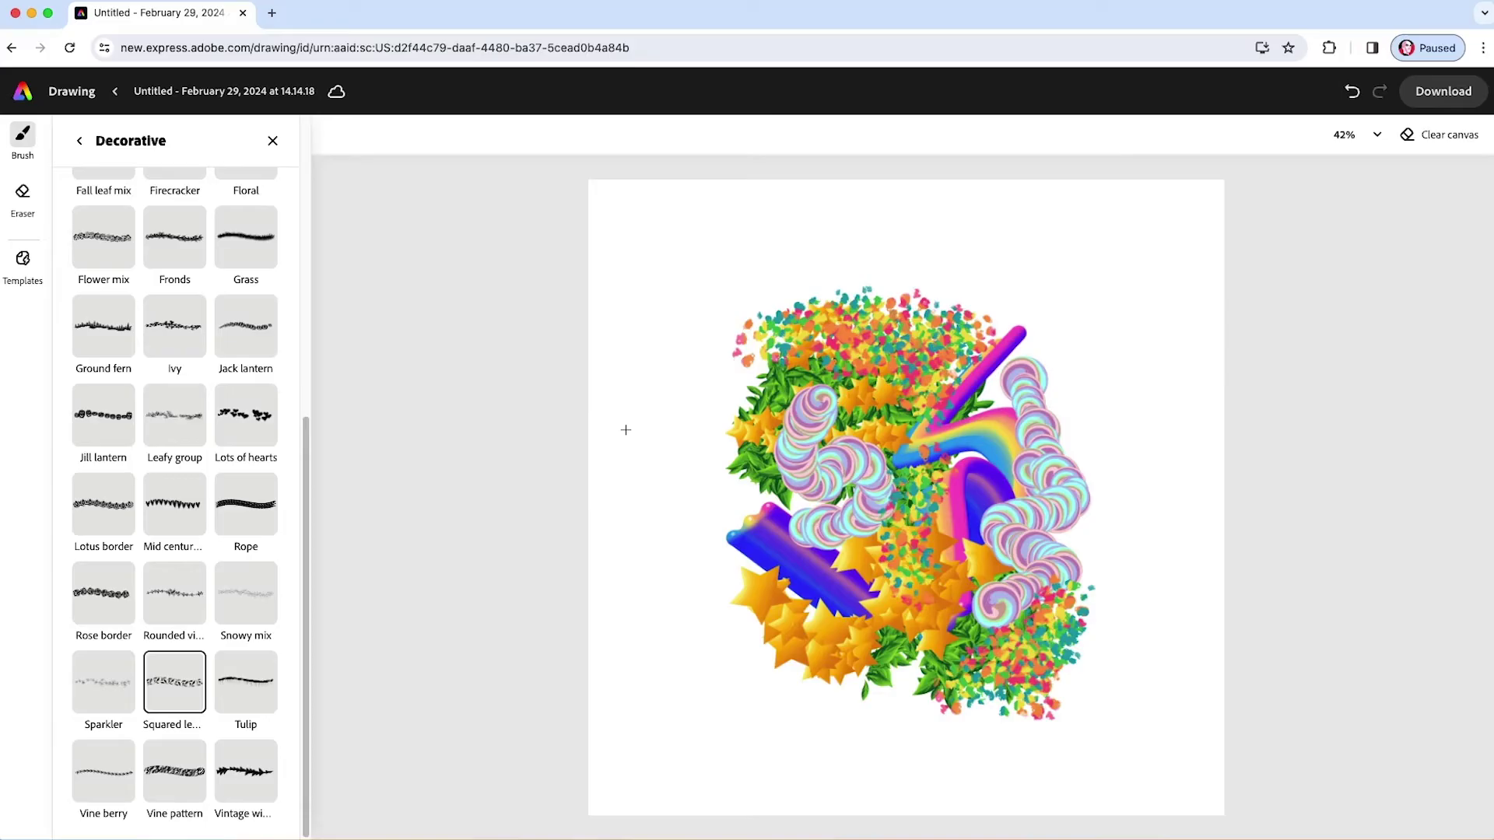
pyautogui.click(77, 144)
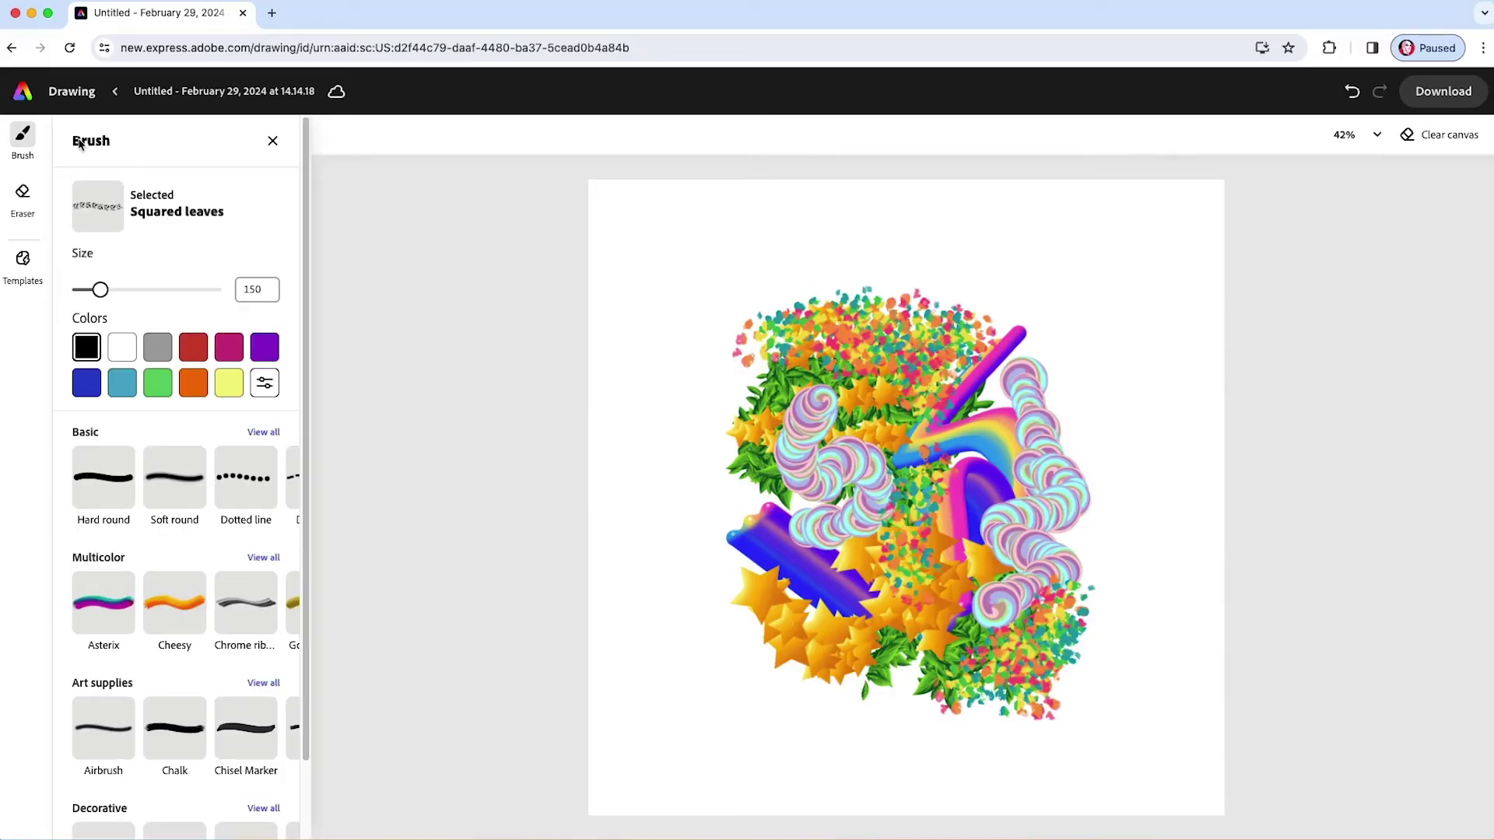
# Set the brush to the custom light-blue colour #31A9F7.
pyautogui.click(265, 387)
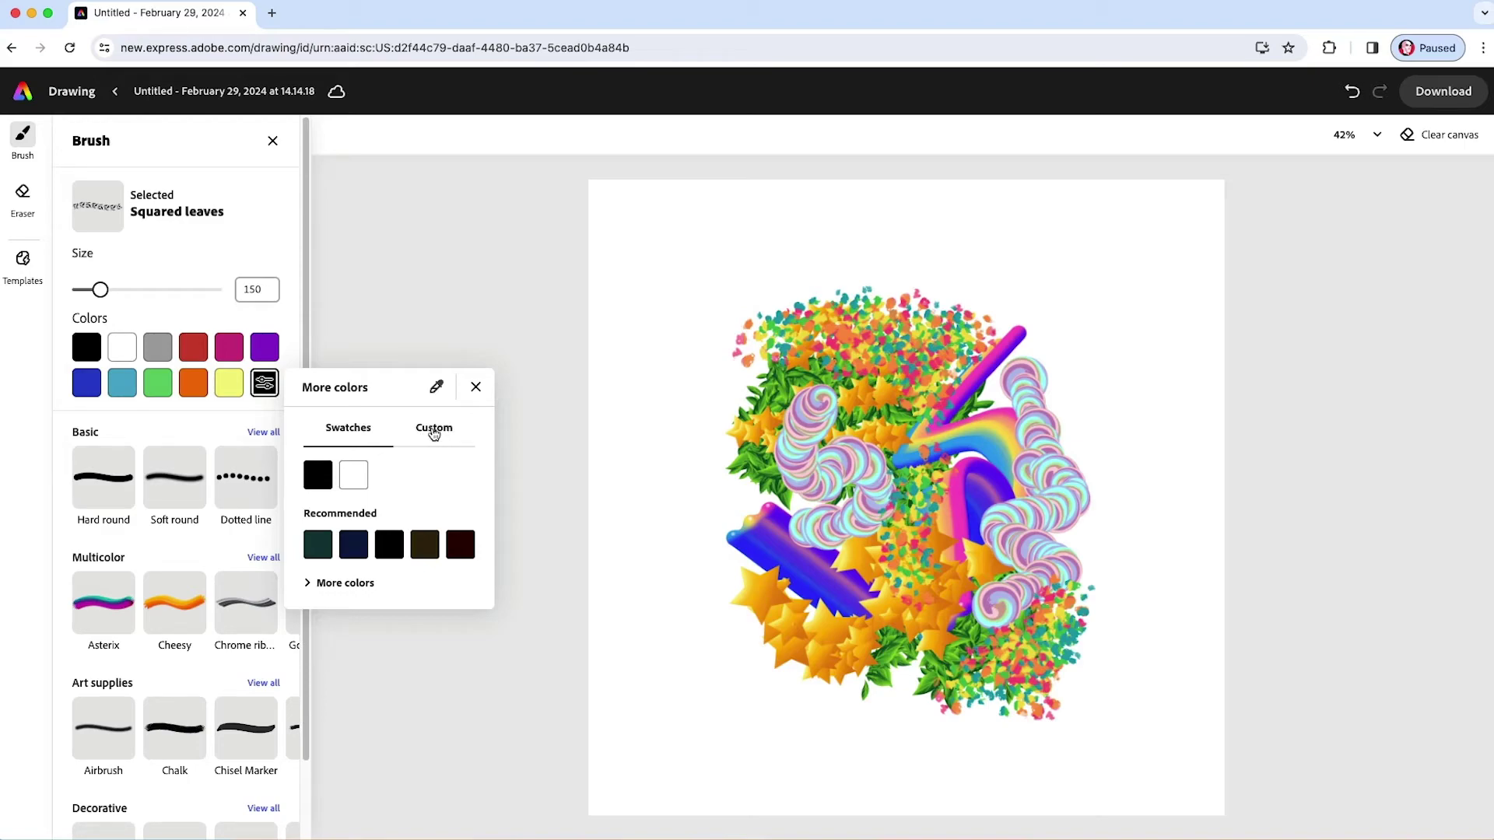
pyautogui.click(434, 429)
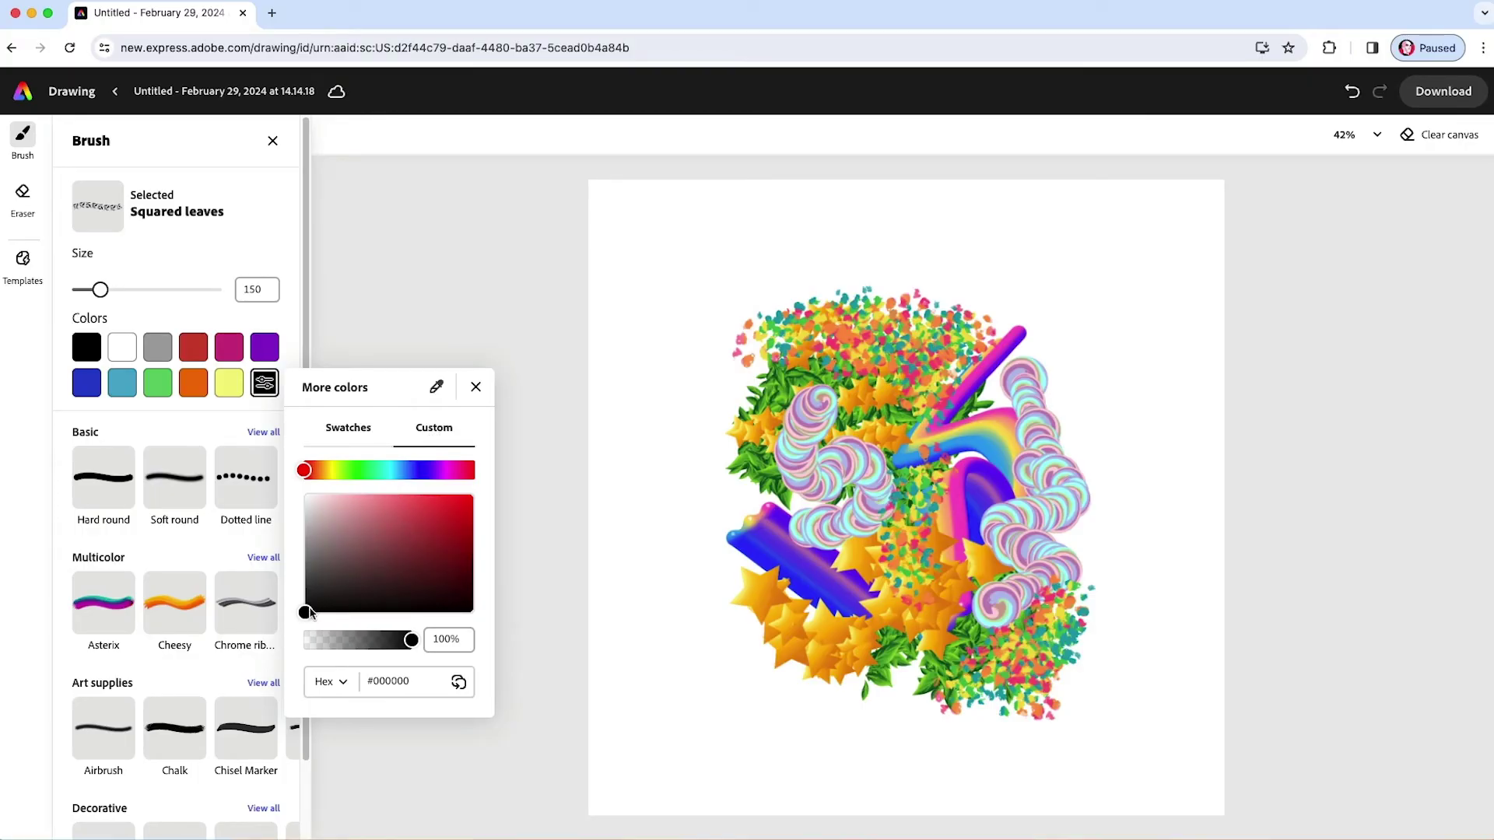
pyautogui.moveTo(308, 612)
pyautogui.mouseDown()
pyautogui.moveTo(430, 527)
pyautogui.moveTo(340, 517)
pyautogui.moveTo(387, 540)
pyautogui.moveTo(447, 523)
pyautogui.moveTo(358, 519)
pyautogui.moveTo(475, 515)
pyautogui.mouseUp()
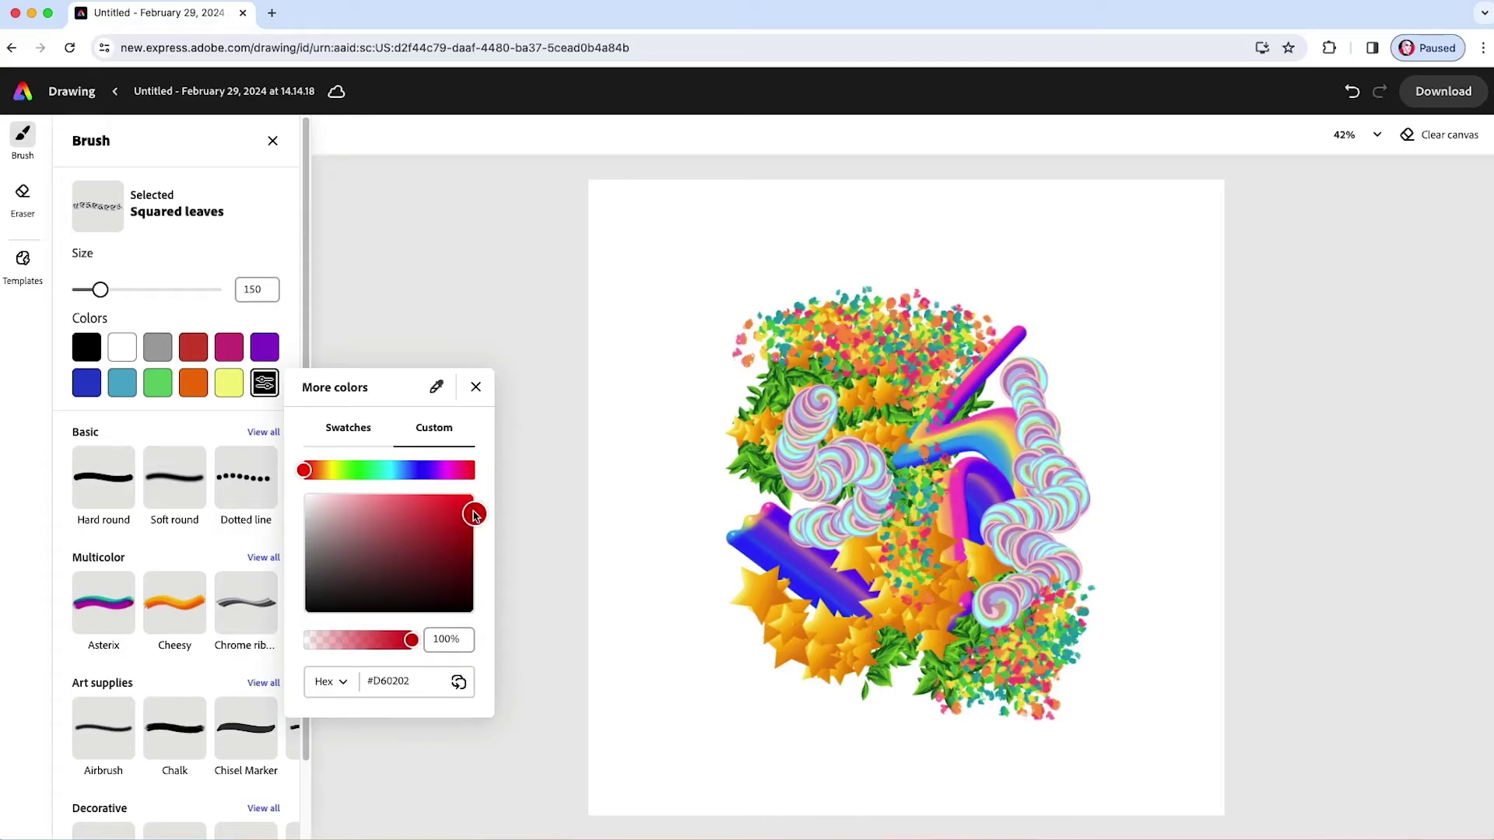
pyautogui.moveTo(473, 514)
pyautogui.mouseDown()
pyautogui.moveTo(310, 520)
pyautogui.moveTo(363, 521)
pyautogui.moveTo(368, 459)
pyautogui.moveTo(373, 594)
pyautogui.moveTo(396, 530)
pyautogui.moveTo(444, 512)
pyautogui.mouseUp()
pyautogui.moveTo(308, 473)
pyautogui.mouseDown()
pyautogui.moveTo(461, 478)
pyautogui.moveTo(330, 474)
pyautogui.moveTo(405, 473)
pyautogui.mouseUp()
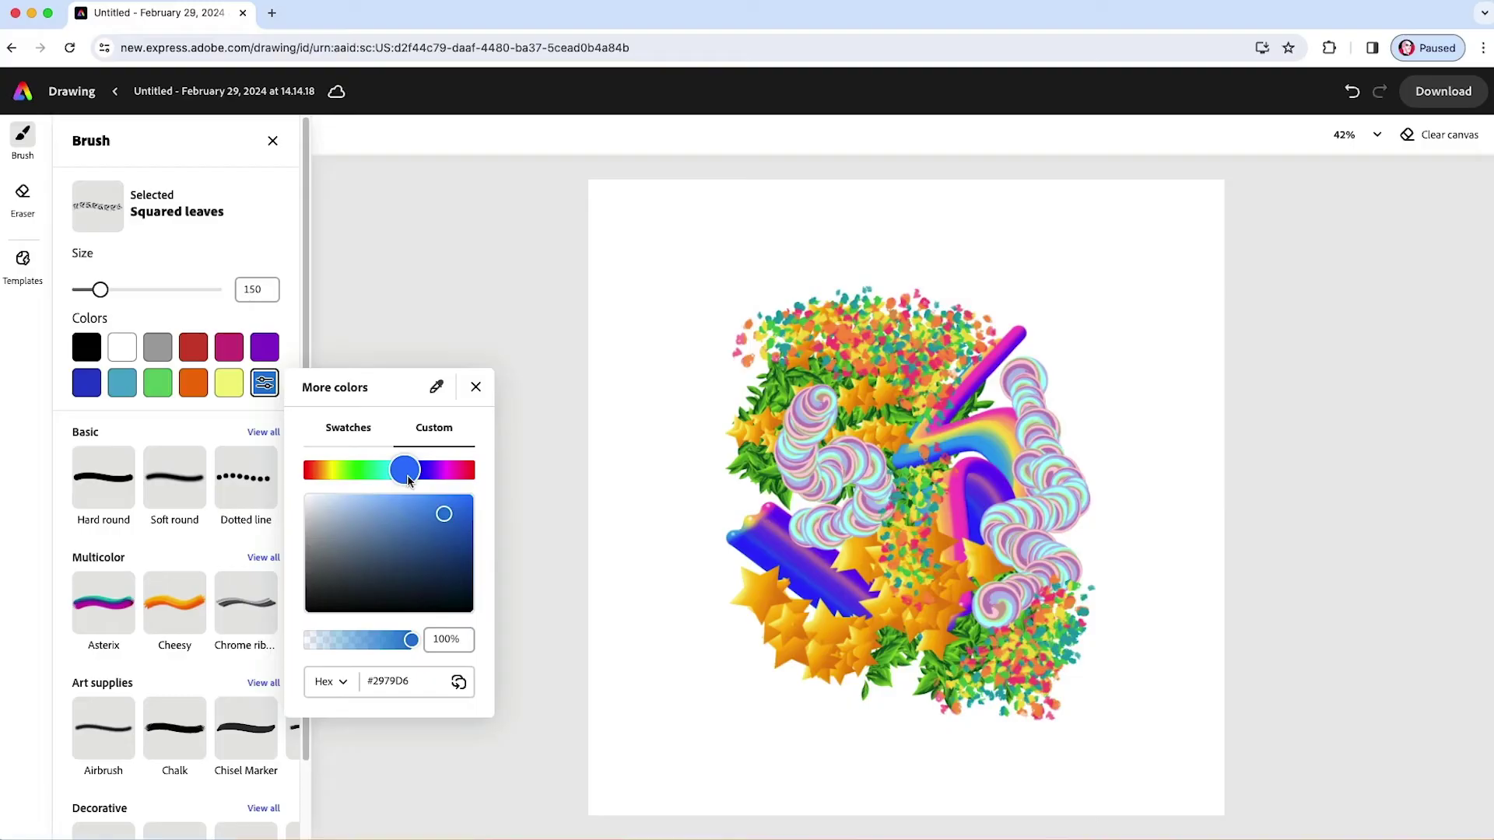
pyautogui.moveTo(446, 520); pyautogui.dragTo(400, 475)
pyautogui.click(408, 476)
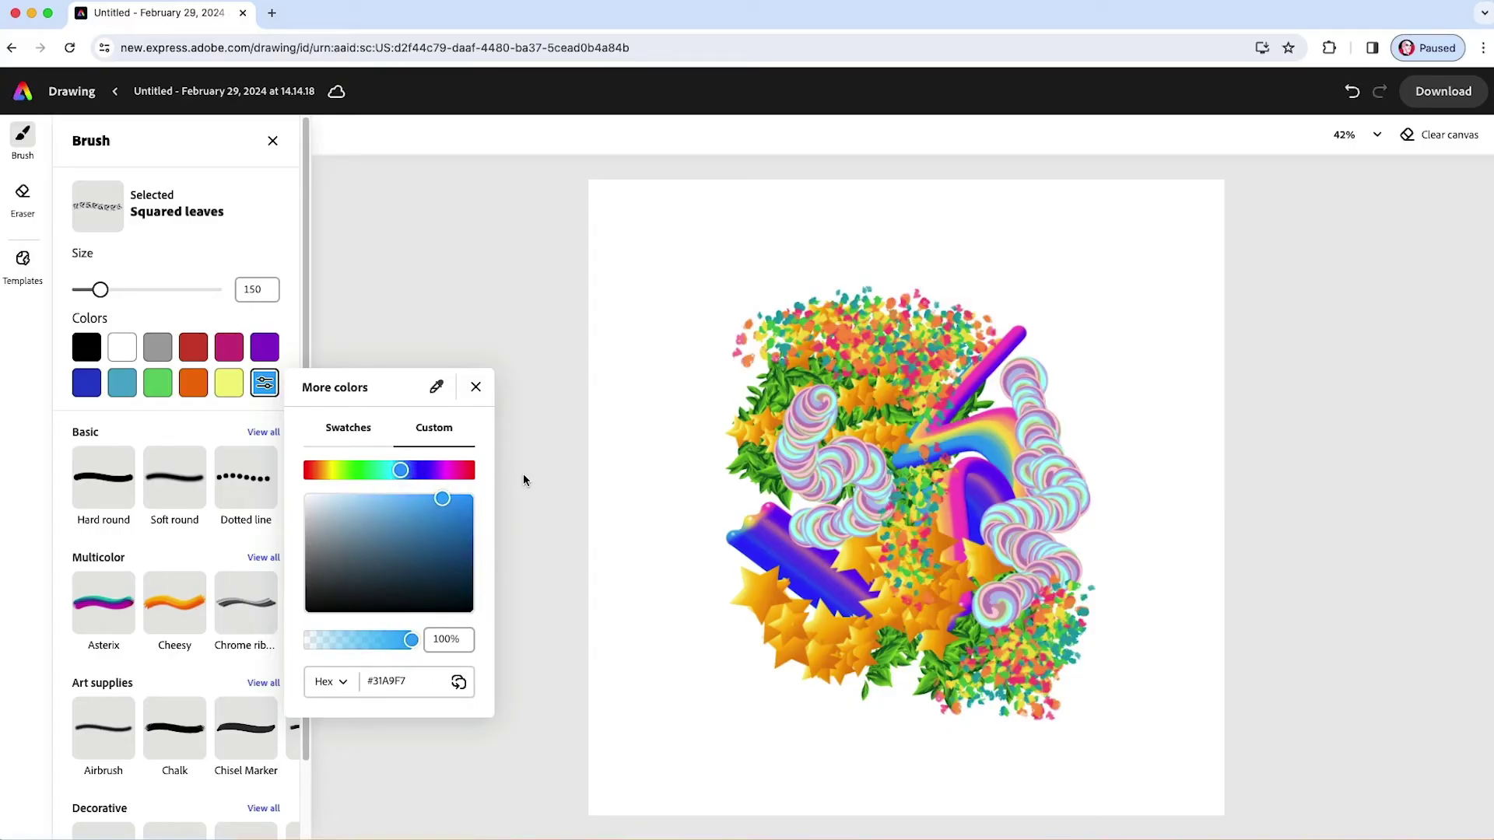
pyautogui.click(824, 418)
# Paint light-blue Squared leaves across the drawing's centre and lower right.
pyautogui.moveTo(862, 367)
pyautogui.mouseDown()
pyautogui.moveTo(868, 334)
pyautogui.moveTo(840, 327)
pyautogui.moveTo(897, 471)
pyautogui.moveTo(844, 546)
pyautogui.moveTo(760, 601)
pyautogui.mouseUp()
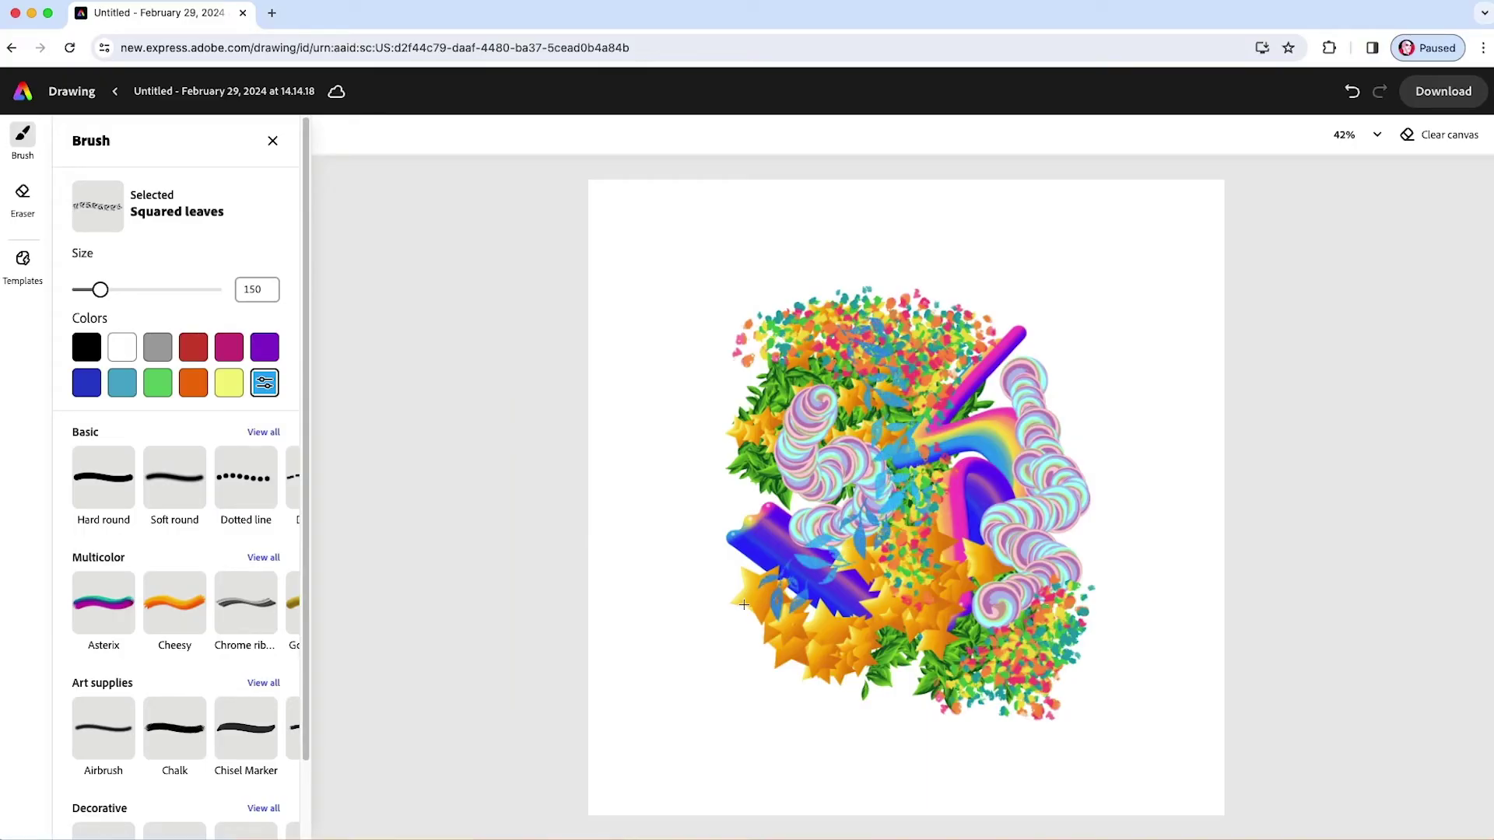
pyautogui.moveTo(813, 686)
pyautogui.mouseDown()
pyautogui.moveTo(860, 689)
pyautogui.moveTo(1012, 591)
pyautogui.moveTo(966, 672)
pyautogui.moveTo(1010, 541)
pyautogui.moveTo(1047, 493)
pyautogui.mouseUp()
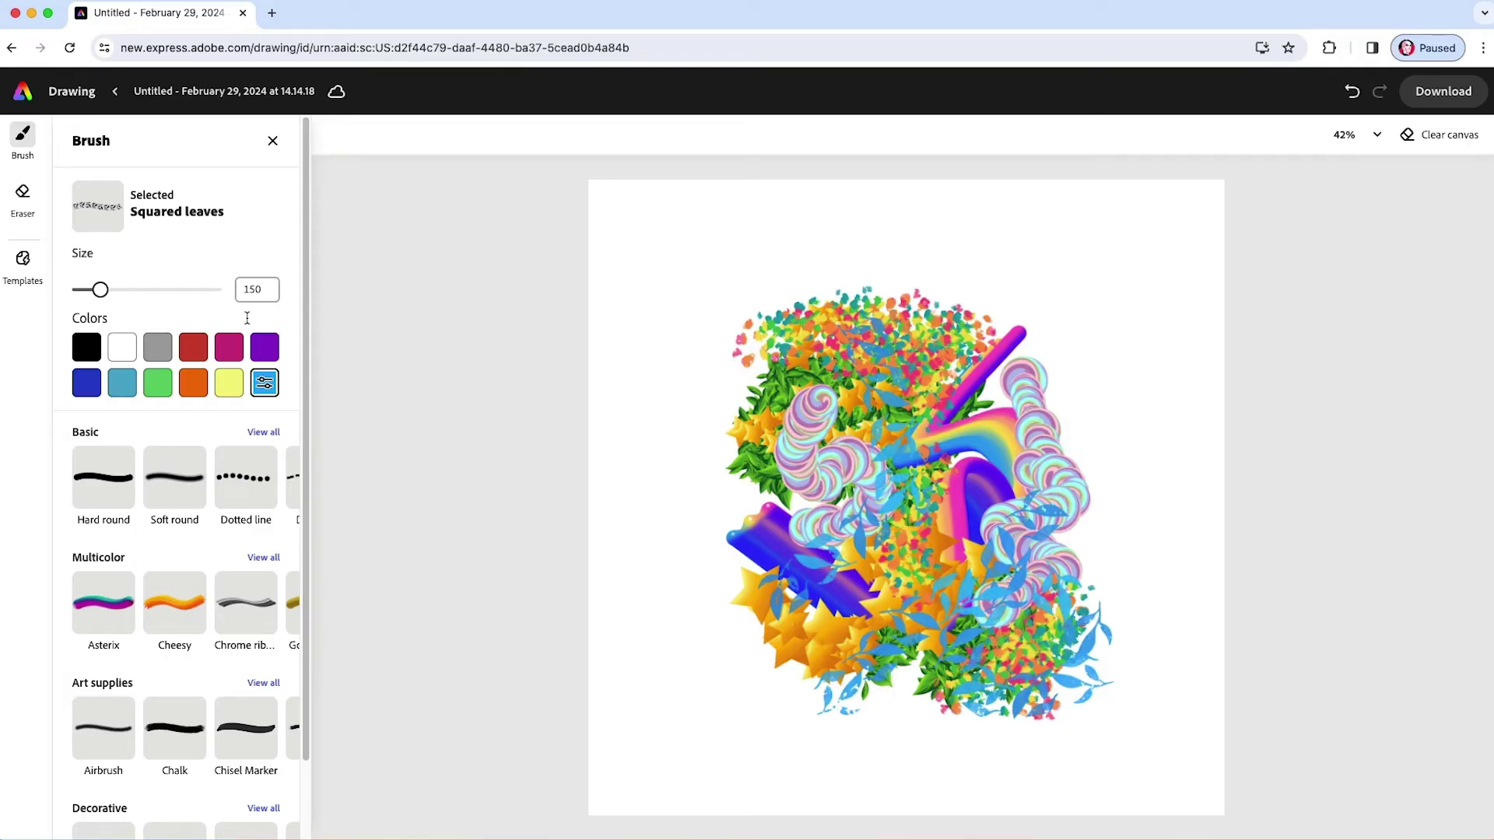
pyautogui.scroll(-2, 308, 436)
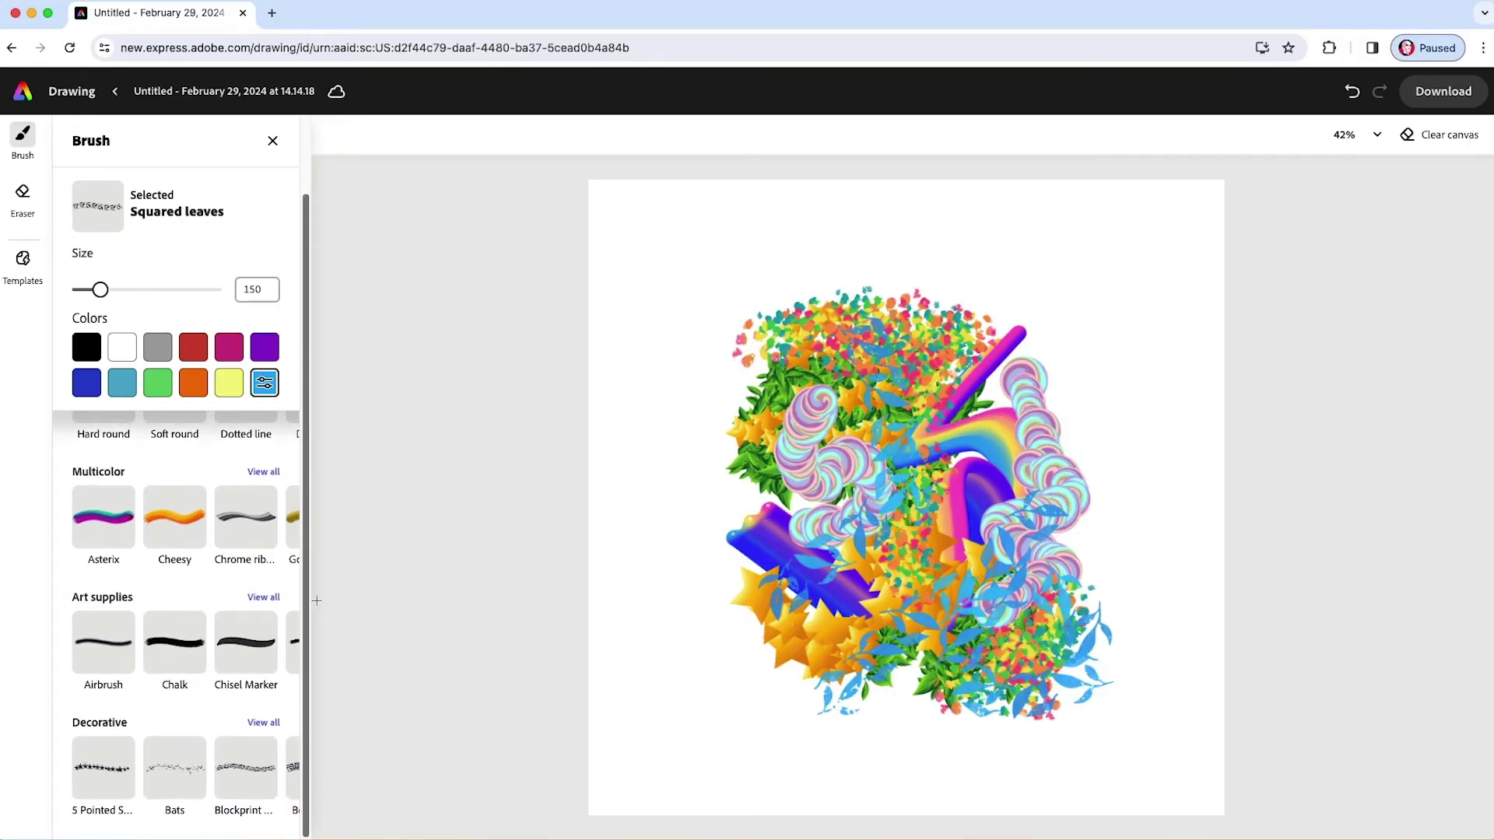
# Paint a pale yellow Border geo column, size 125, through the collage centre.
pyautogui.click(263, 723)
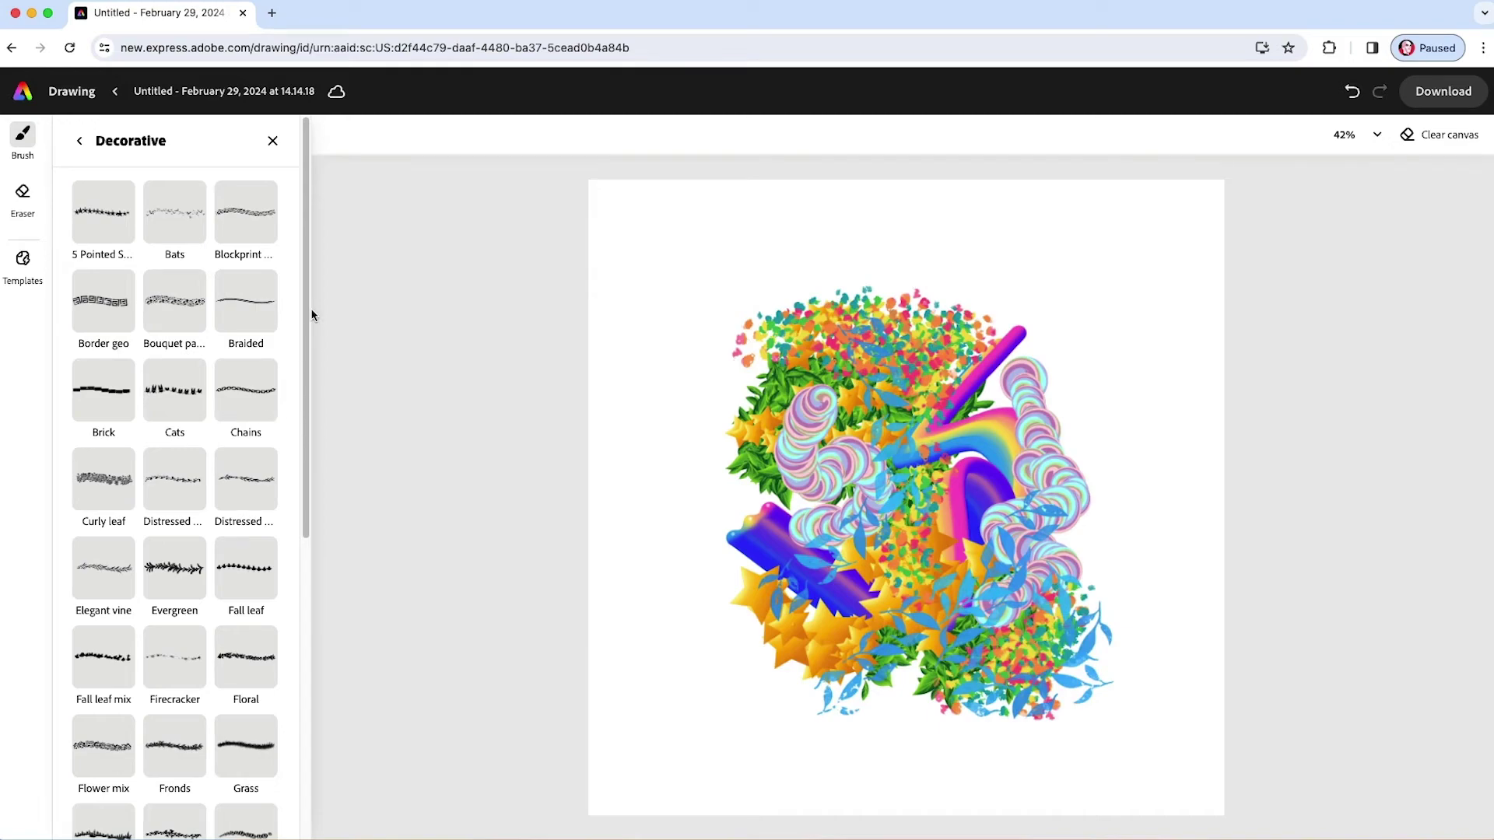
pyautogui.click(99, 304)
pyautogui.click(79, 141)
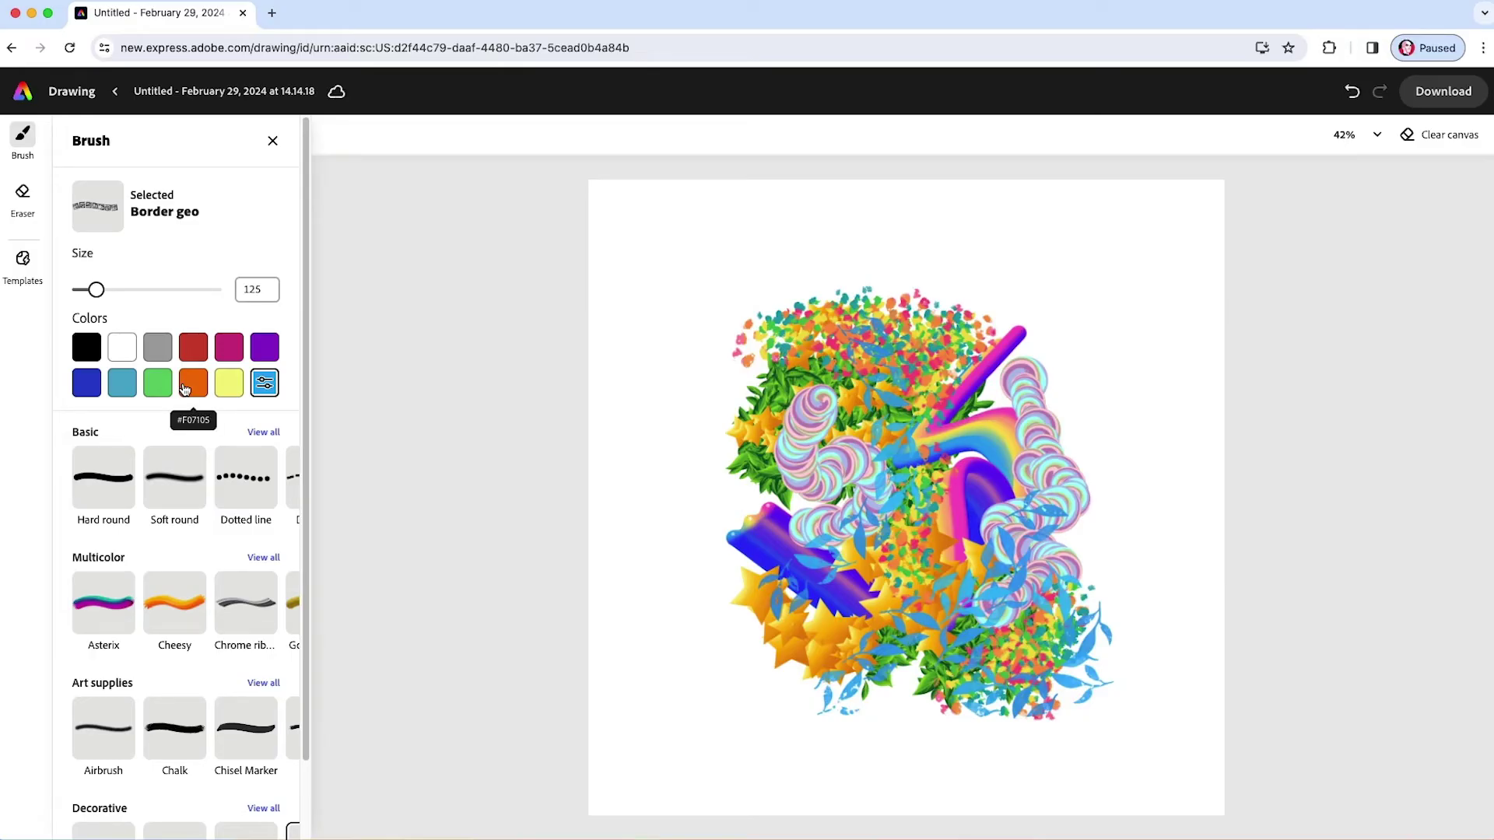
pyautogui.click(227, 386)
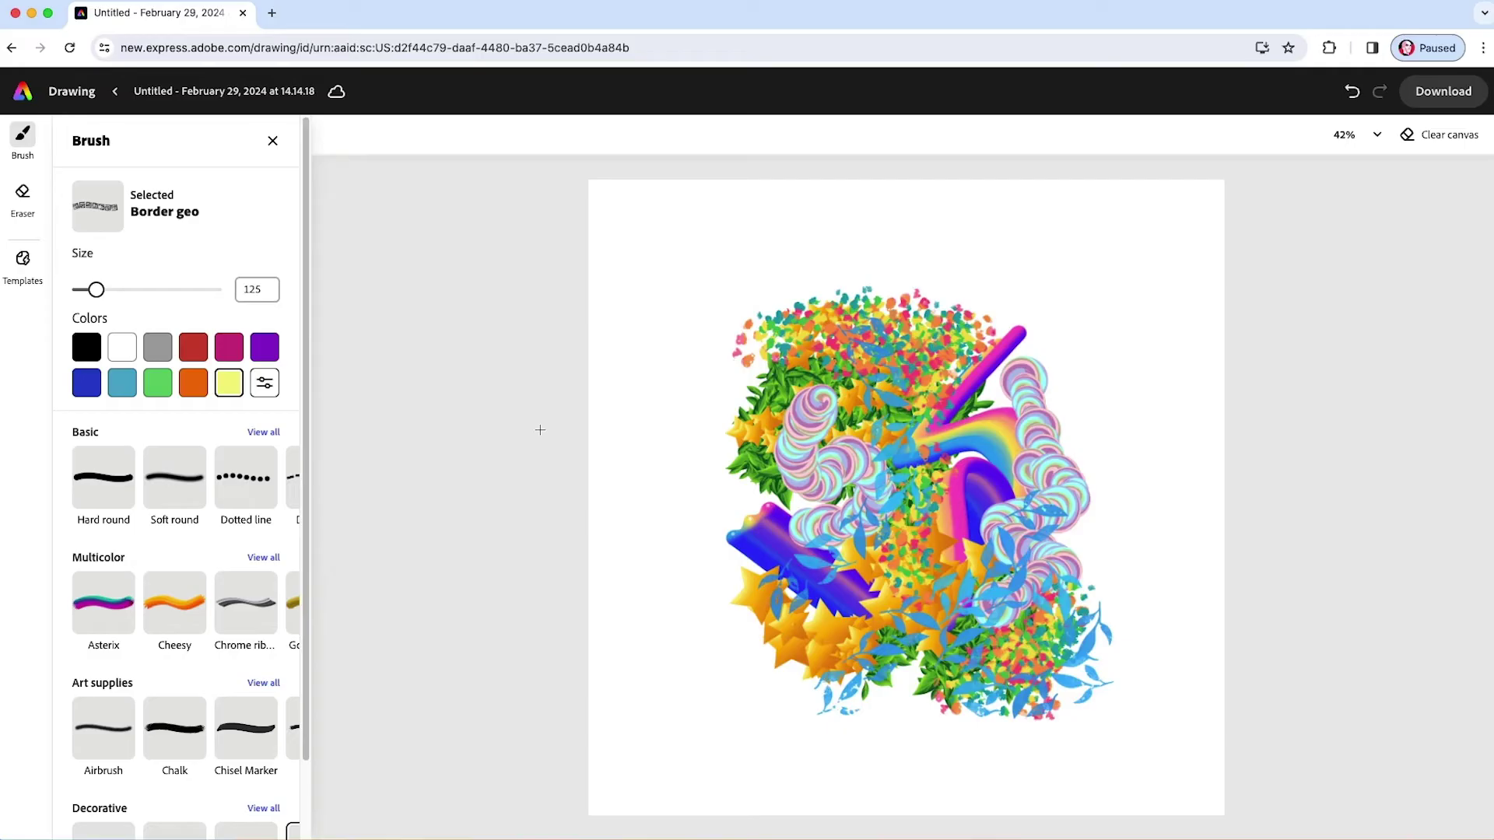
pyautogui.moveTo(849, 603); pyautogui.dragTo(870, 365)
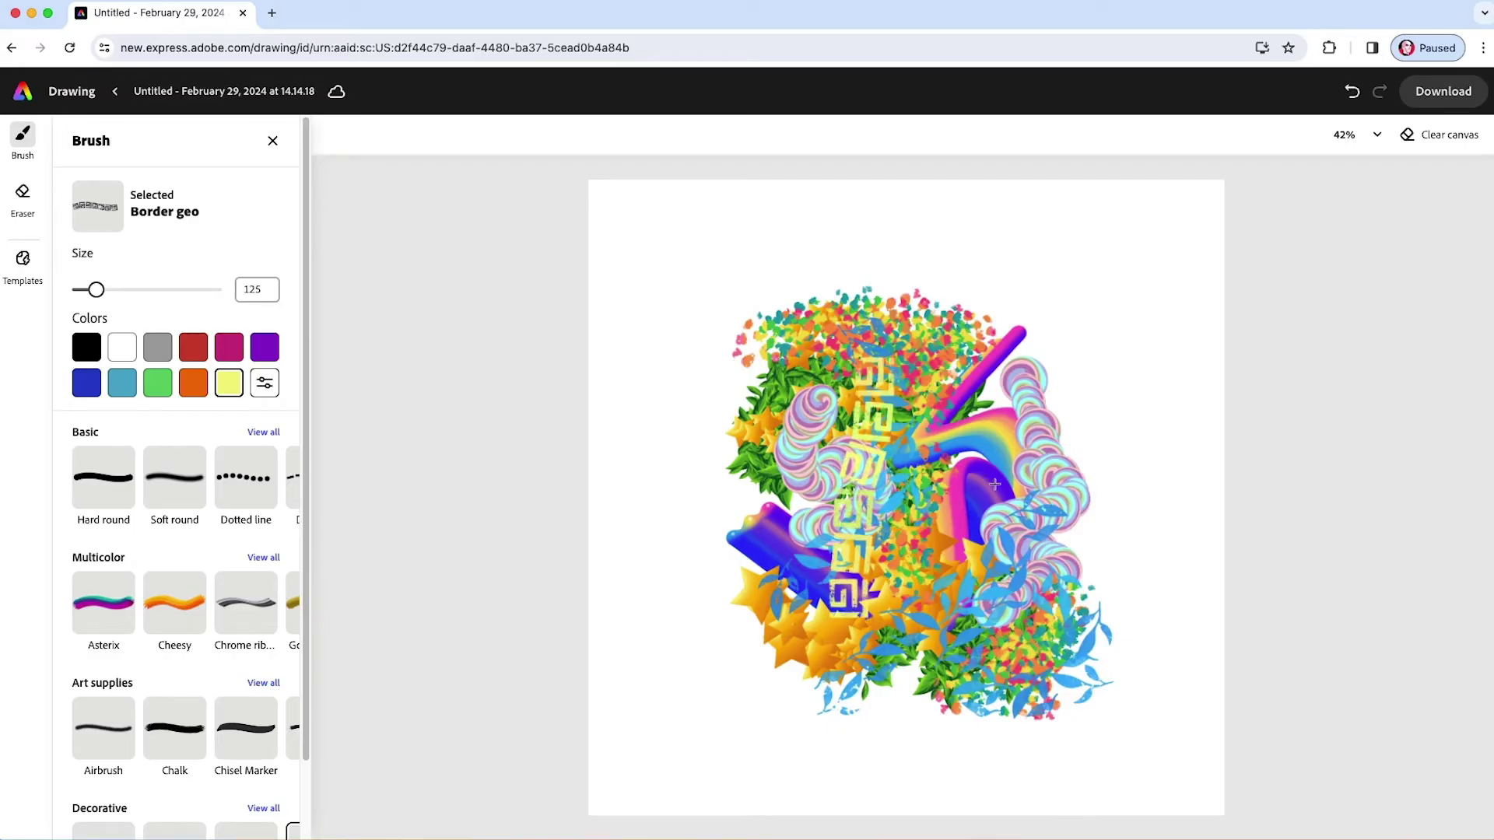
# Paint a magenta Border geo stroke down the collage's right side.
pyautogui.click(229, 347)
pyautogui.moveTo(1059, 402)
pyautogui.mouseDown()
pyautogui.moveTo(1053, 438)
pyautogui.moveTo(1083, 479)
pyautogui.moveTo(1060, 599)
pyautogui.moveTo(1074, 629)
pyautogui.mouseUp()
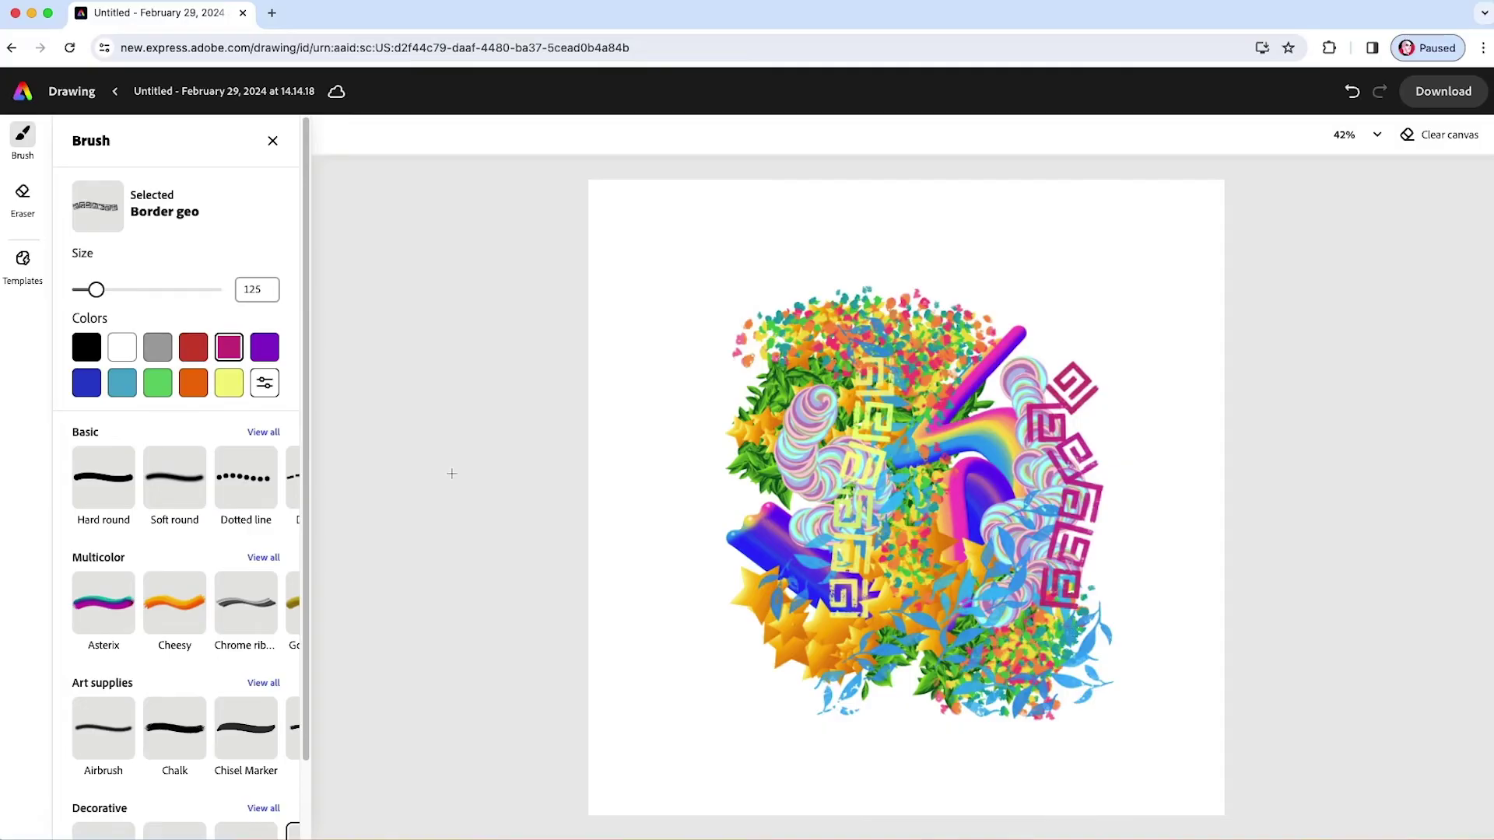
pyautogui.moveTo(308, 442); pyautogui.dragTo(309, 619)
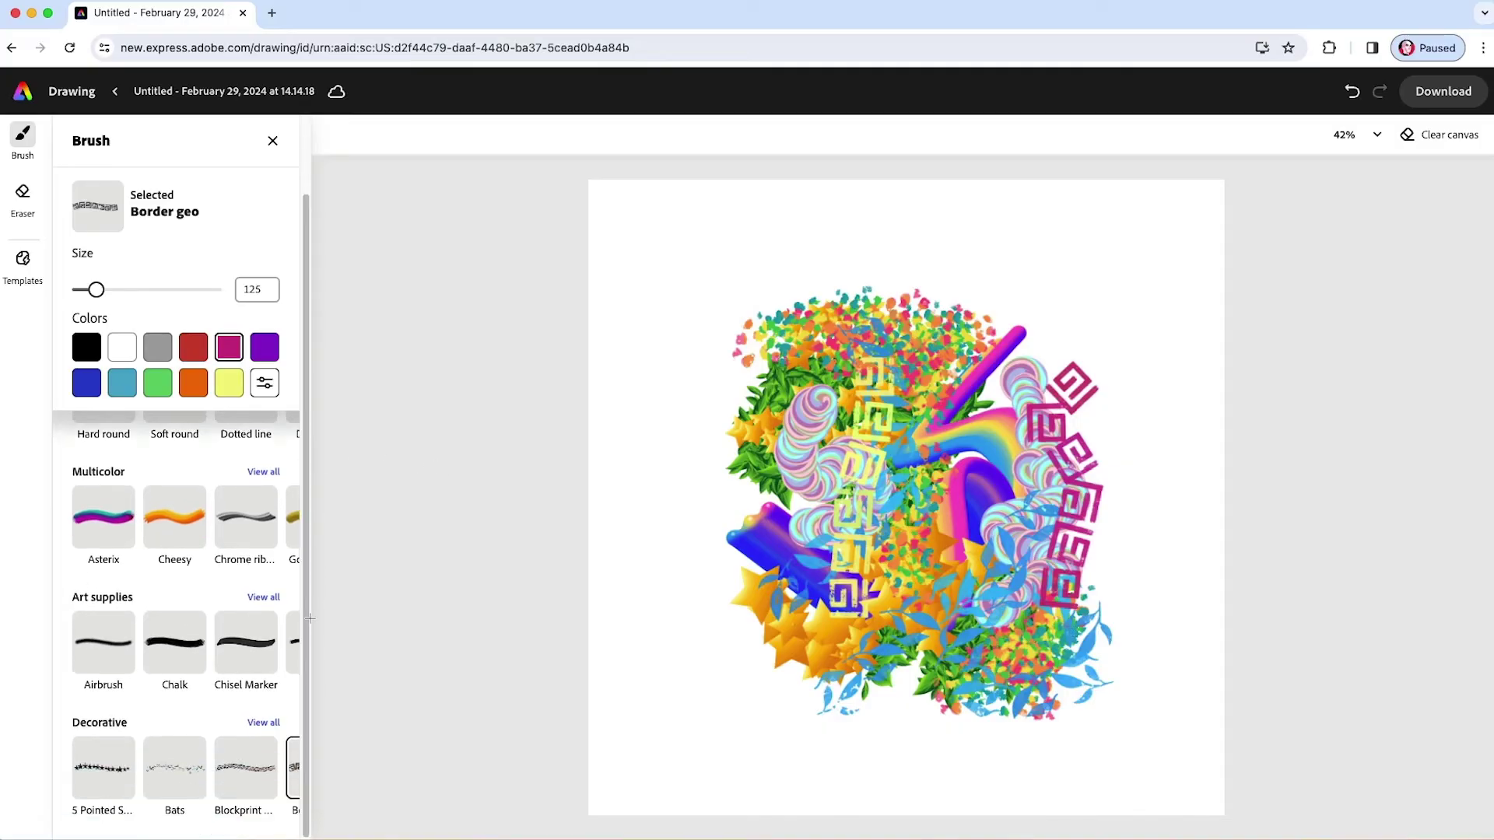
# Select the Distressed vine brush at size 500 with a dark teal colour (#00424D).
pyautogui.click(264, 723)
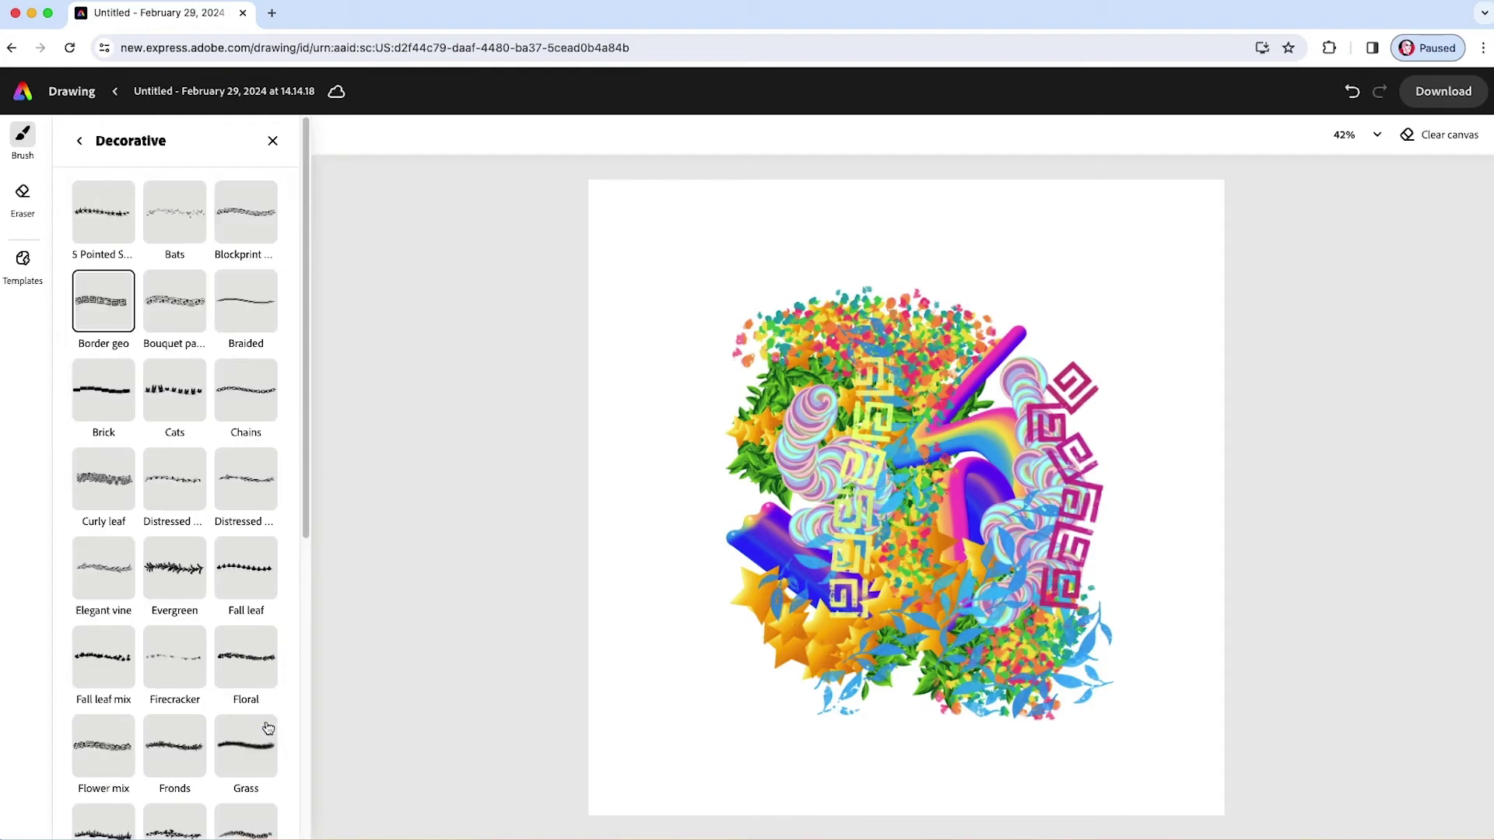
pyautogui.click(244, 483)
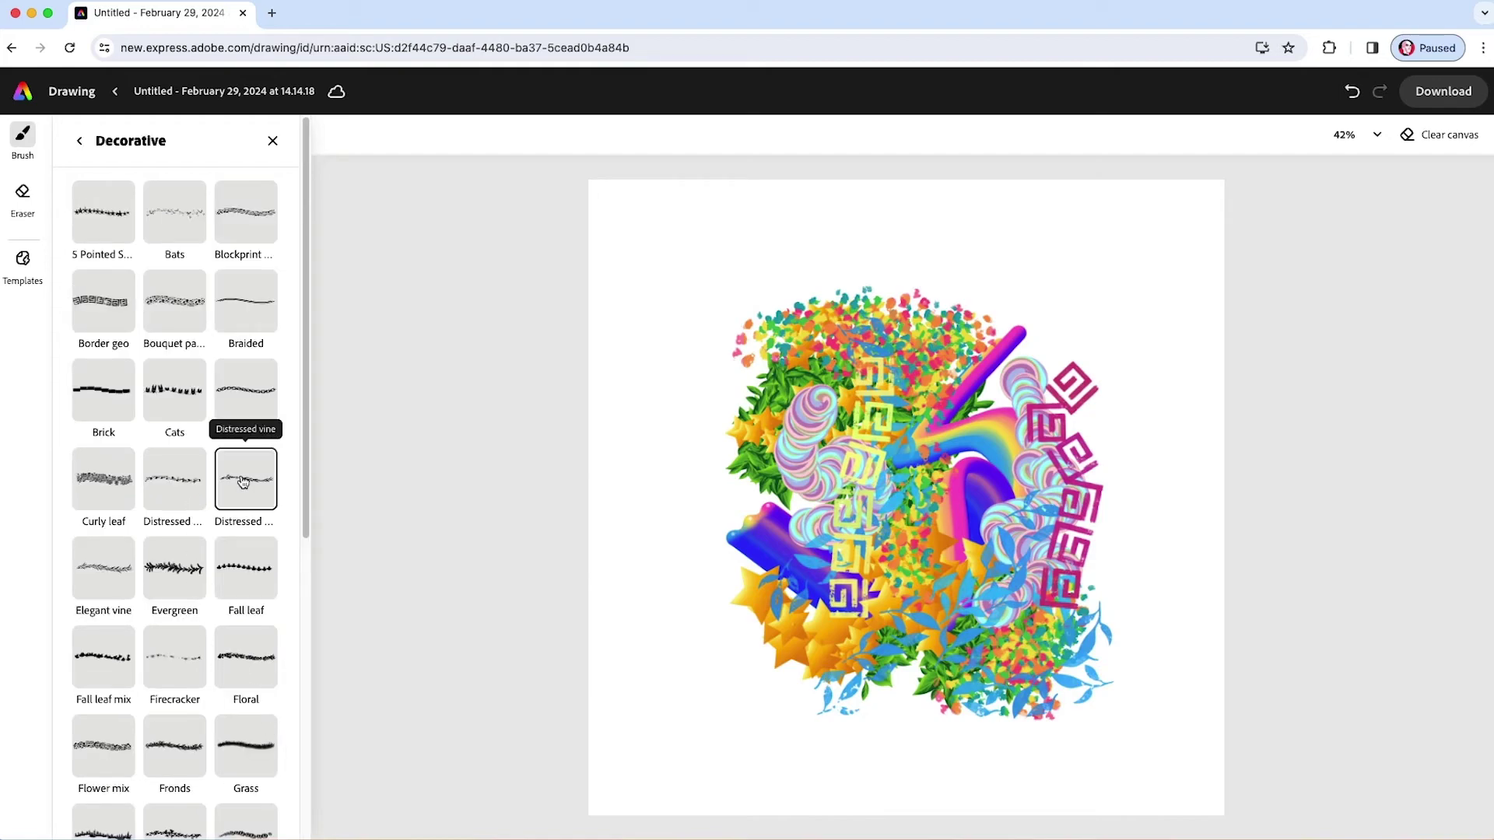
pyautogui.click(79, 141)
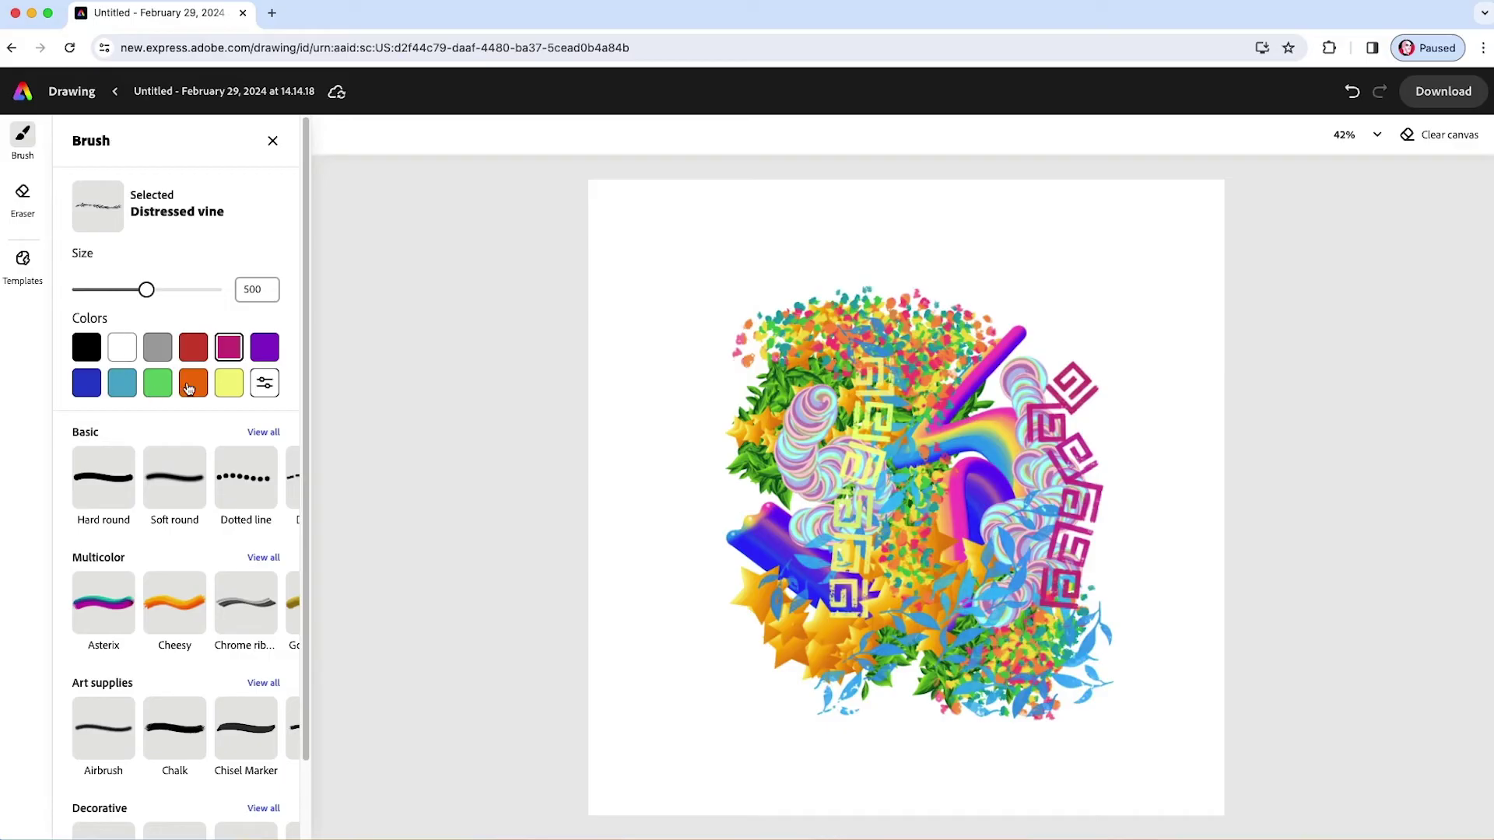
pyautogui.click(265, 383)
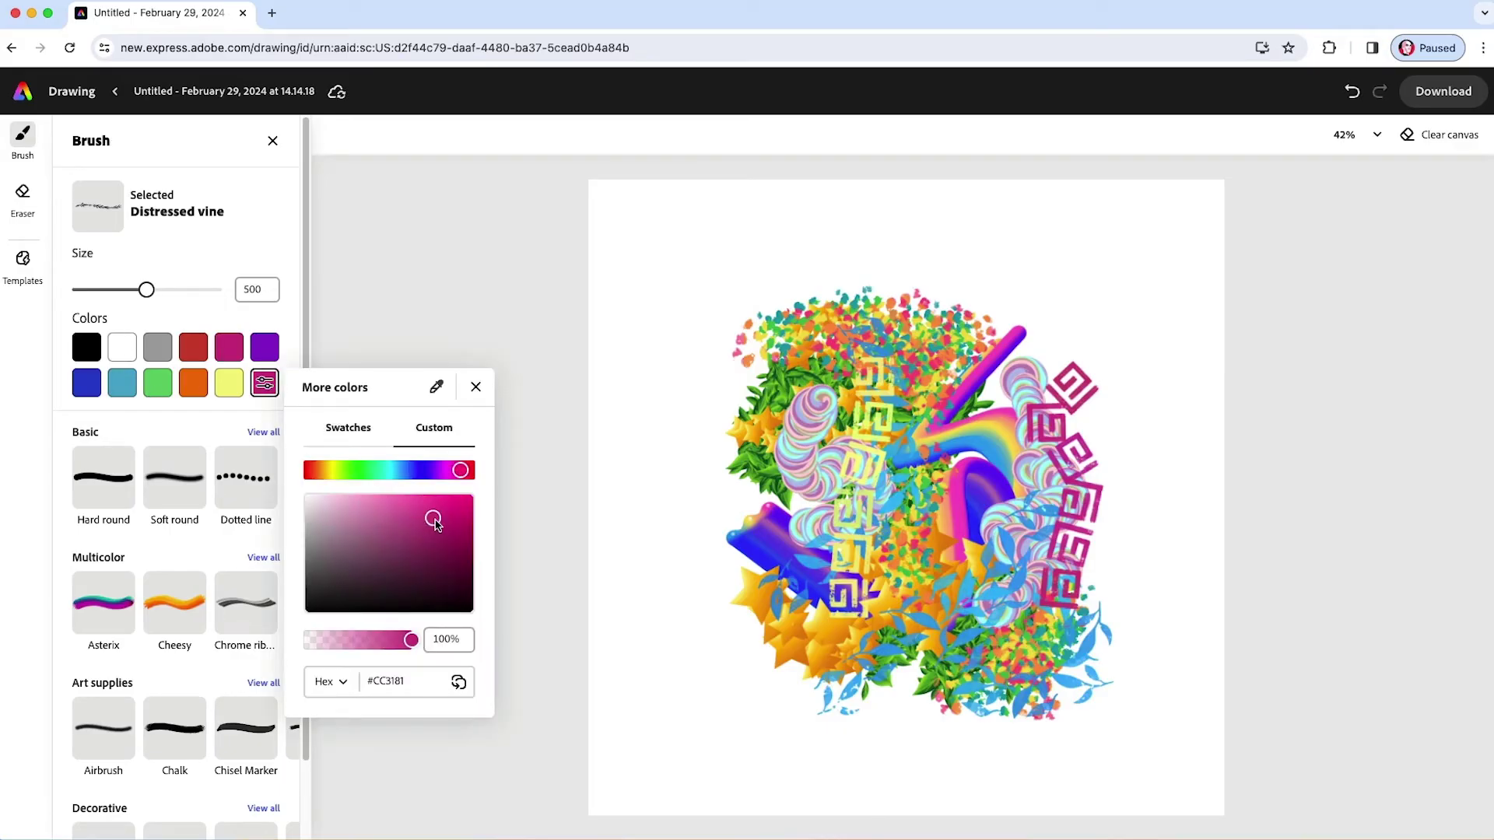
pyautogui.moveTo(435, 524); pyautogui.dragTo(393, 514)
pyautogui.moveTo(459, 470); pyautogui.dragTo(456, 529)
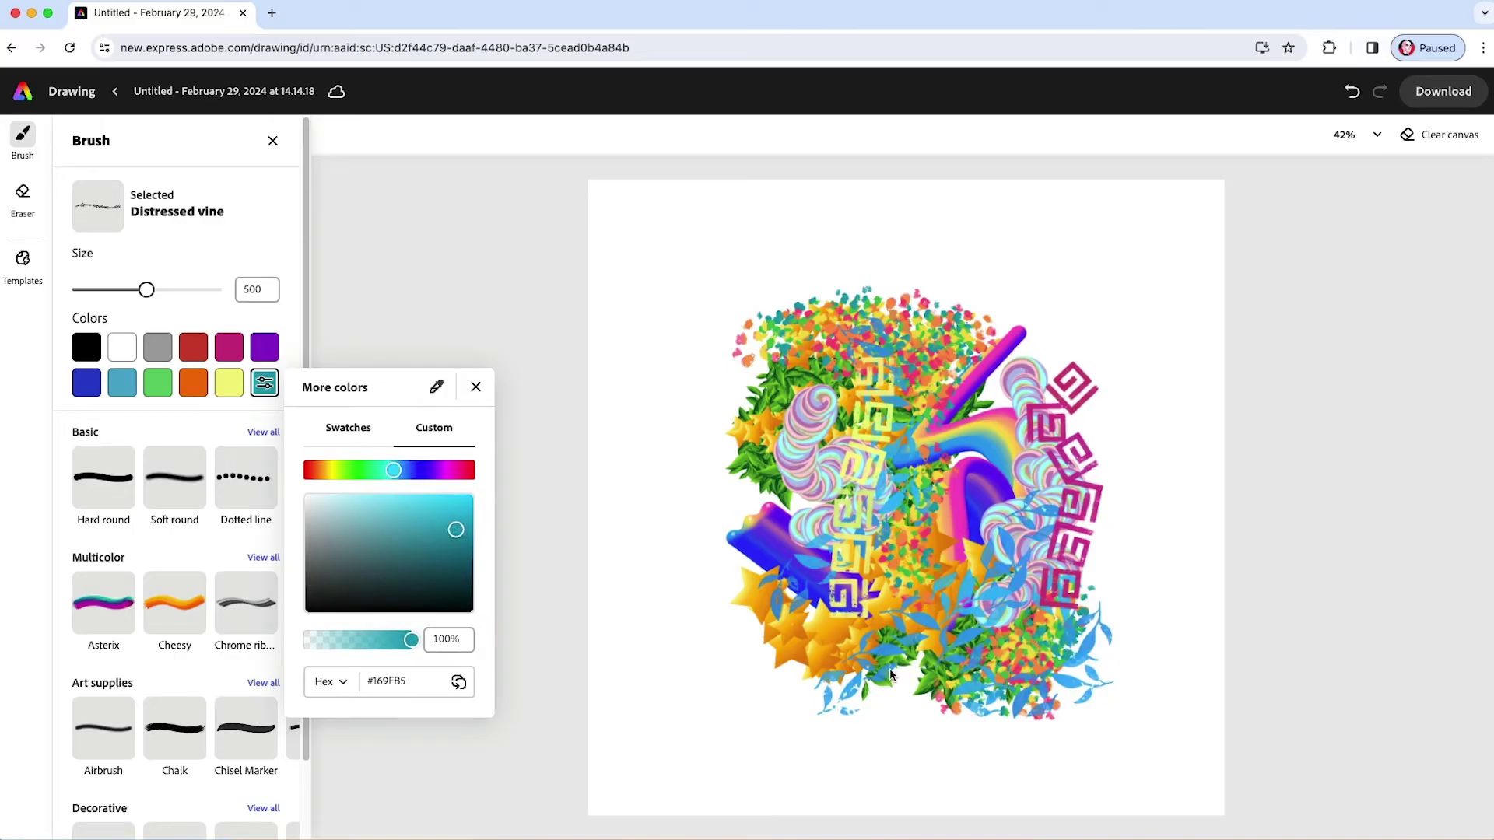
pyautogui.click(475, 579)
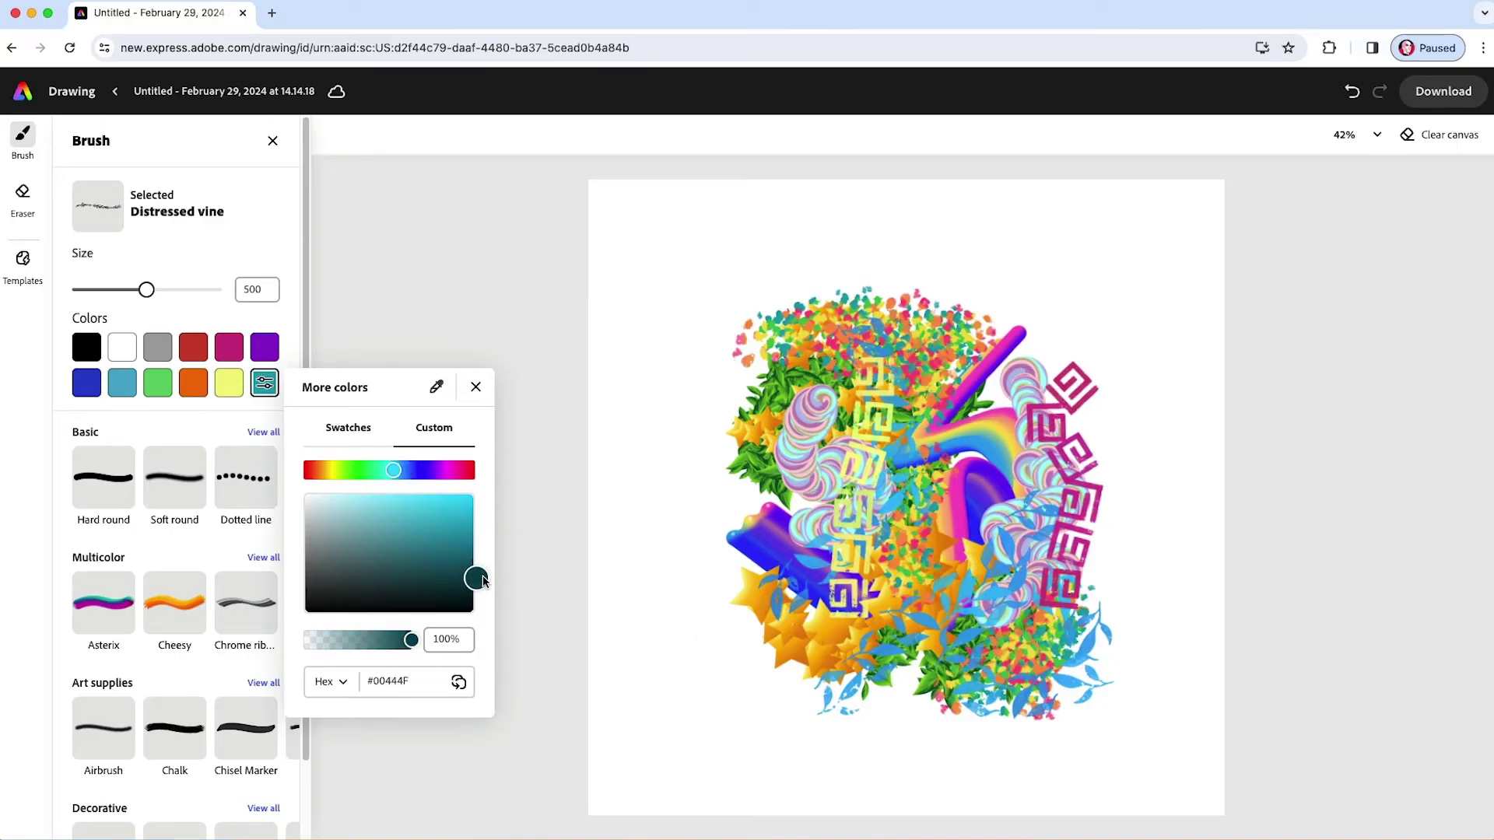
pyautogui.click(912, 537)
# Paint dark teal vines down the centre, toward the upper left, and along the left edge.
pyautogui.moveTo(941, 471)
pyautogui.mouseDown()
pyautogui.moveTo(875, 631)
pyautogui.moveTo(822, 610)
pyautogui.mouseUp()
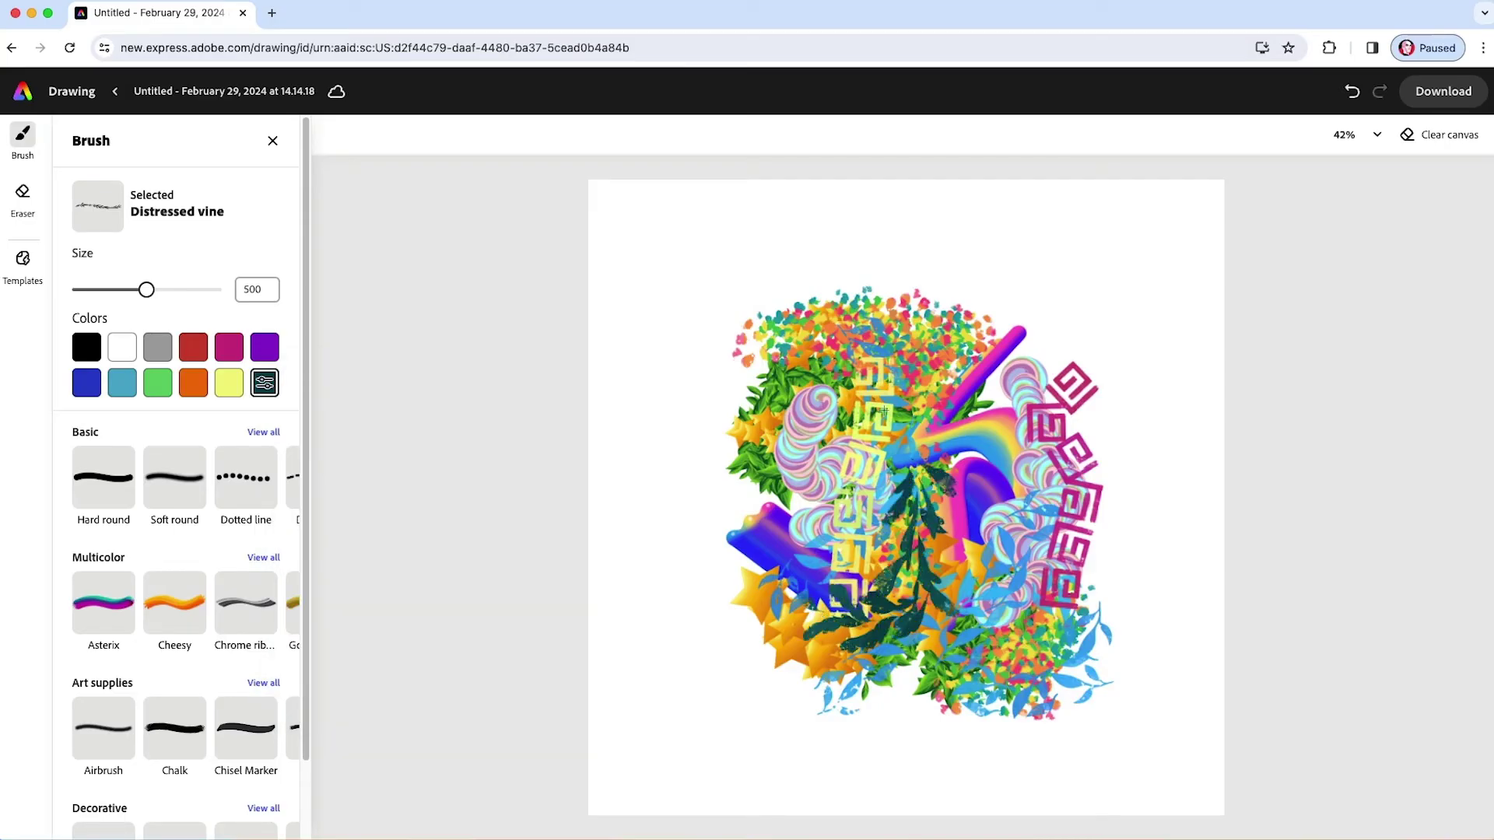
pyautogui.moveTo(884, 410); pyautogui.dragTo(720, 310)
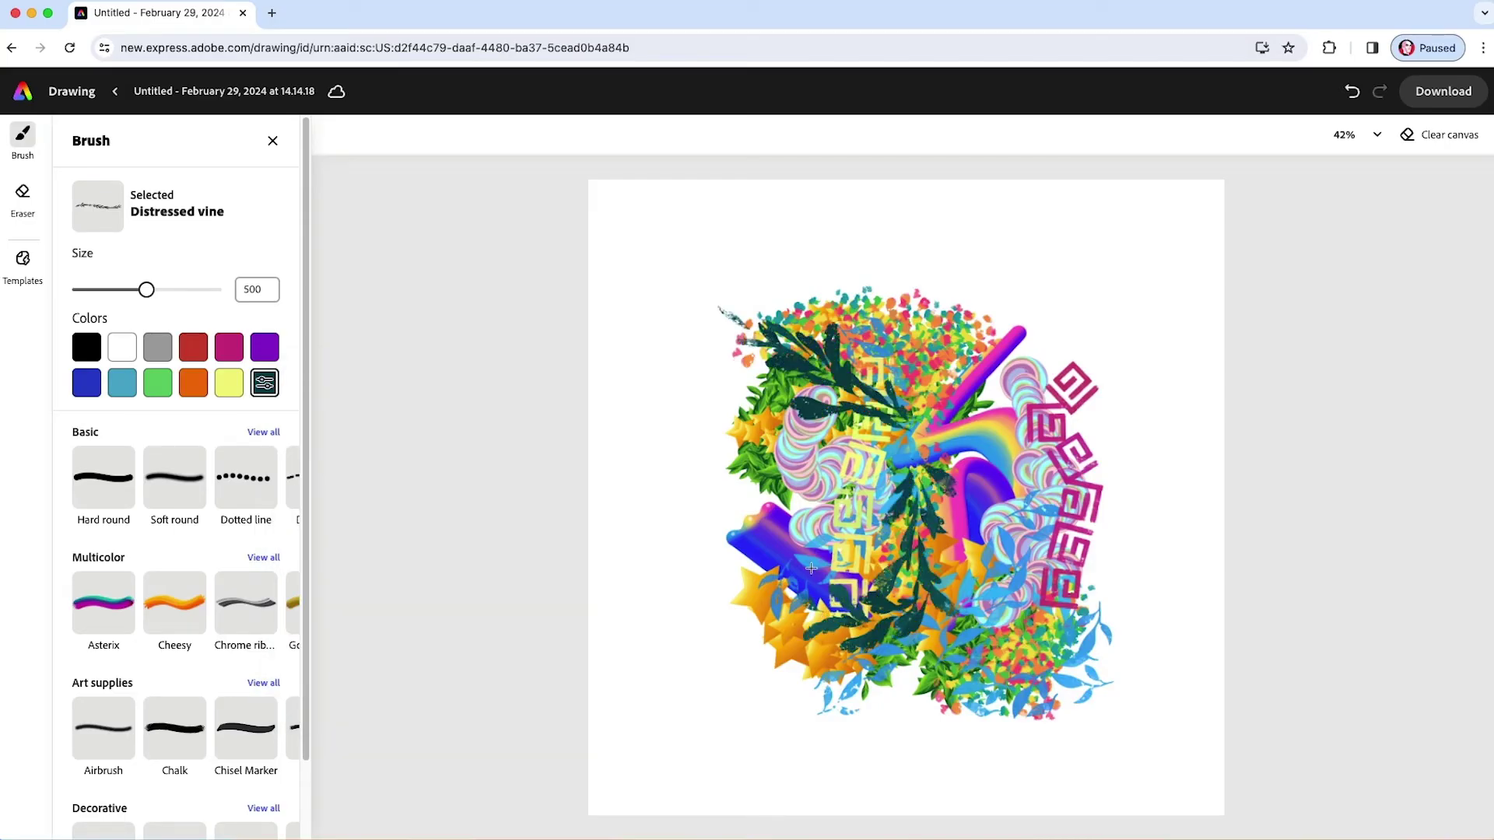
pyautogui.moveTo(743, 471)
pyautogui.mouseDown()
pyautogui.moveTo(727, 583)
pyautogui.moveTo(755, 619)
pyautogui.mouseUp()
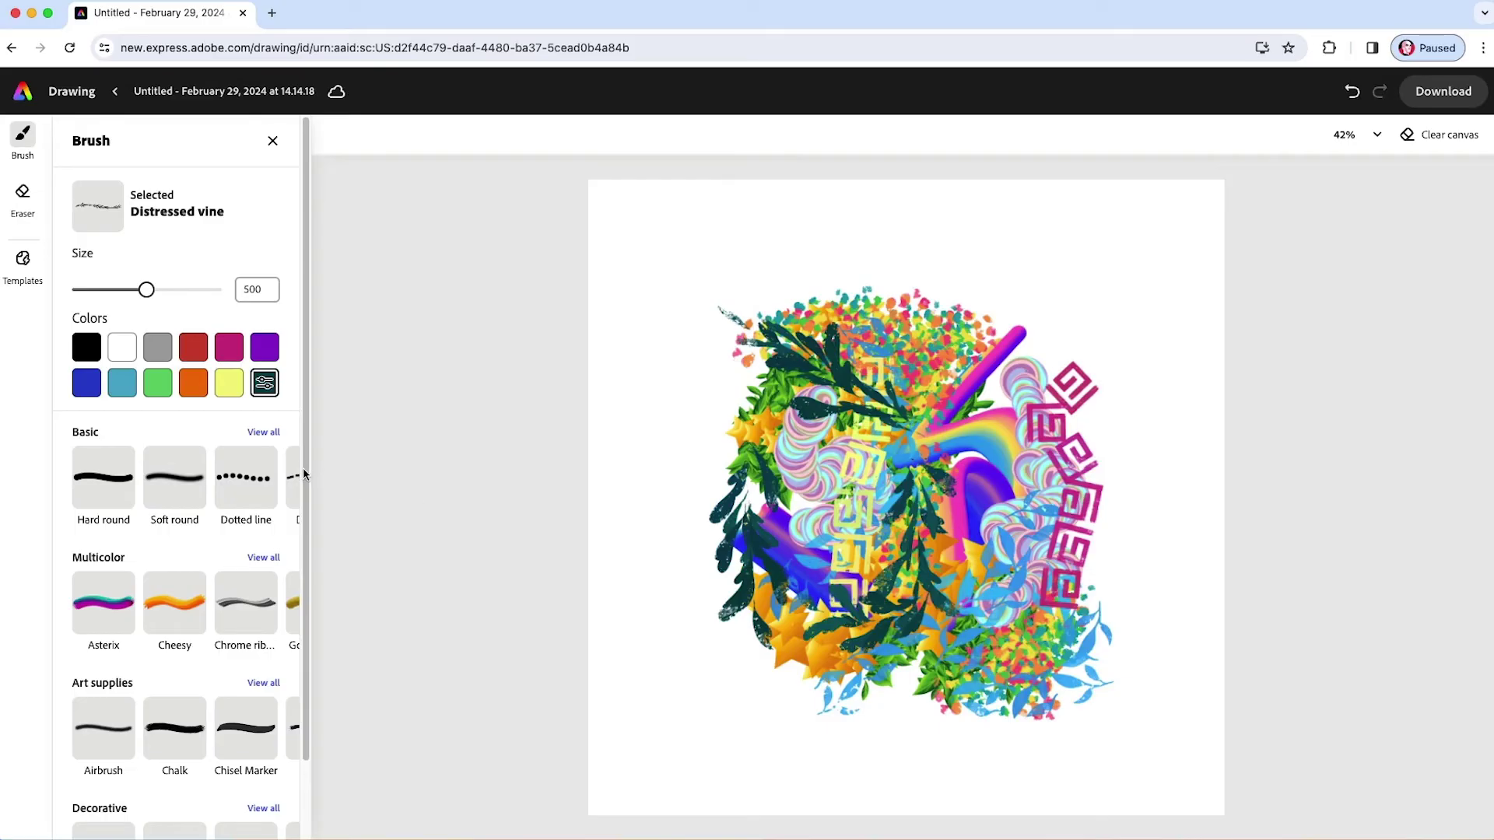
pyautogui.moveTo(304, 474); pyautogui.dragTo(305, 597)
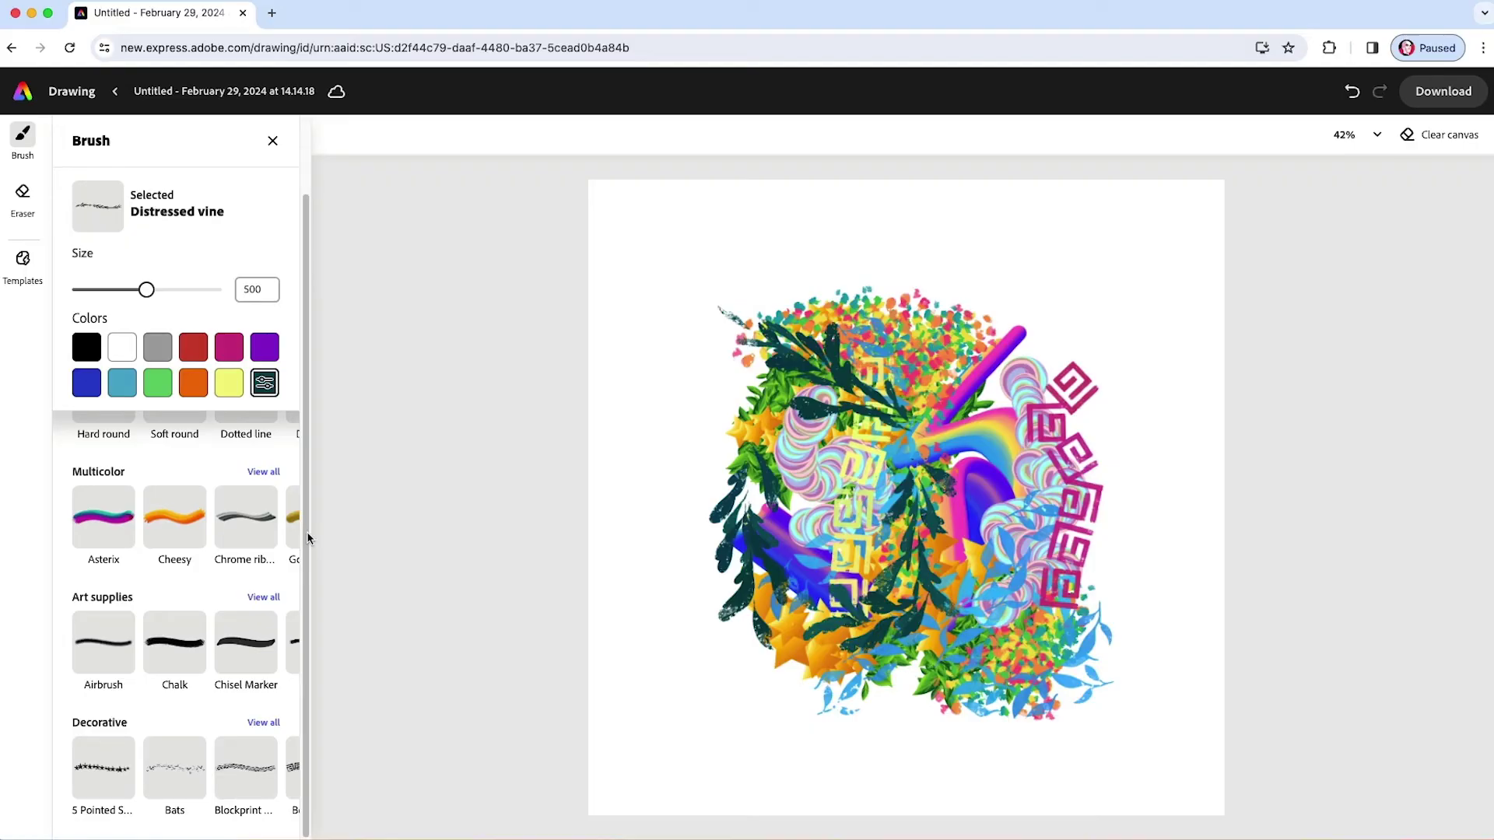
# Paint dark green Lots of hearts strokes near the collage's upper right.
pyautogui.click(263, 722)
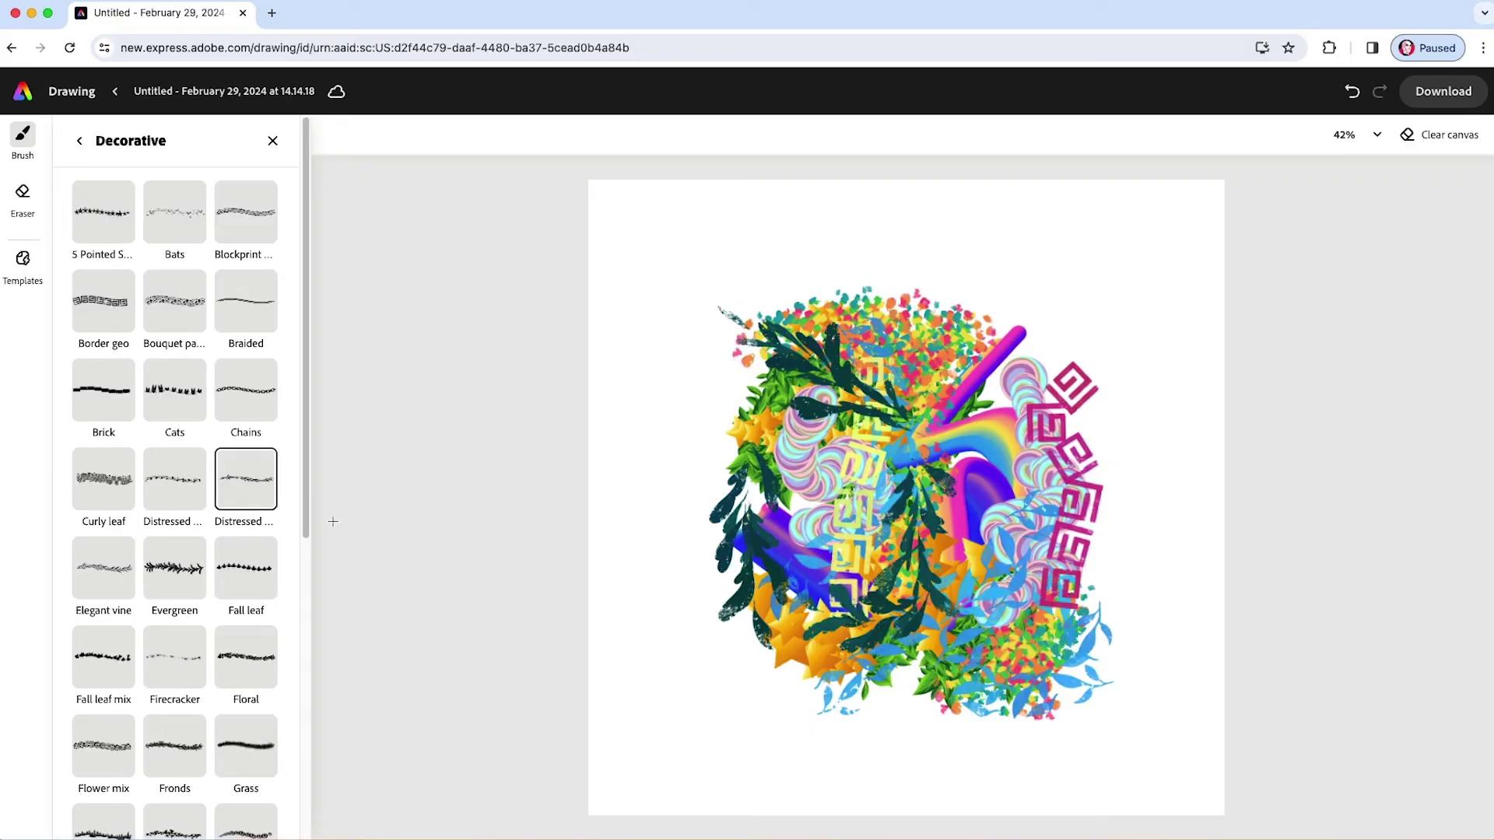
pyautogui.moveTo(310, 506); pyautogui.dragTo(314, 621)
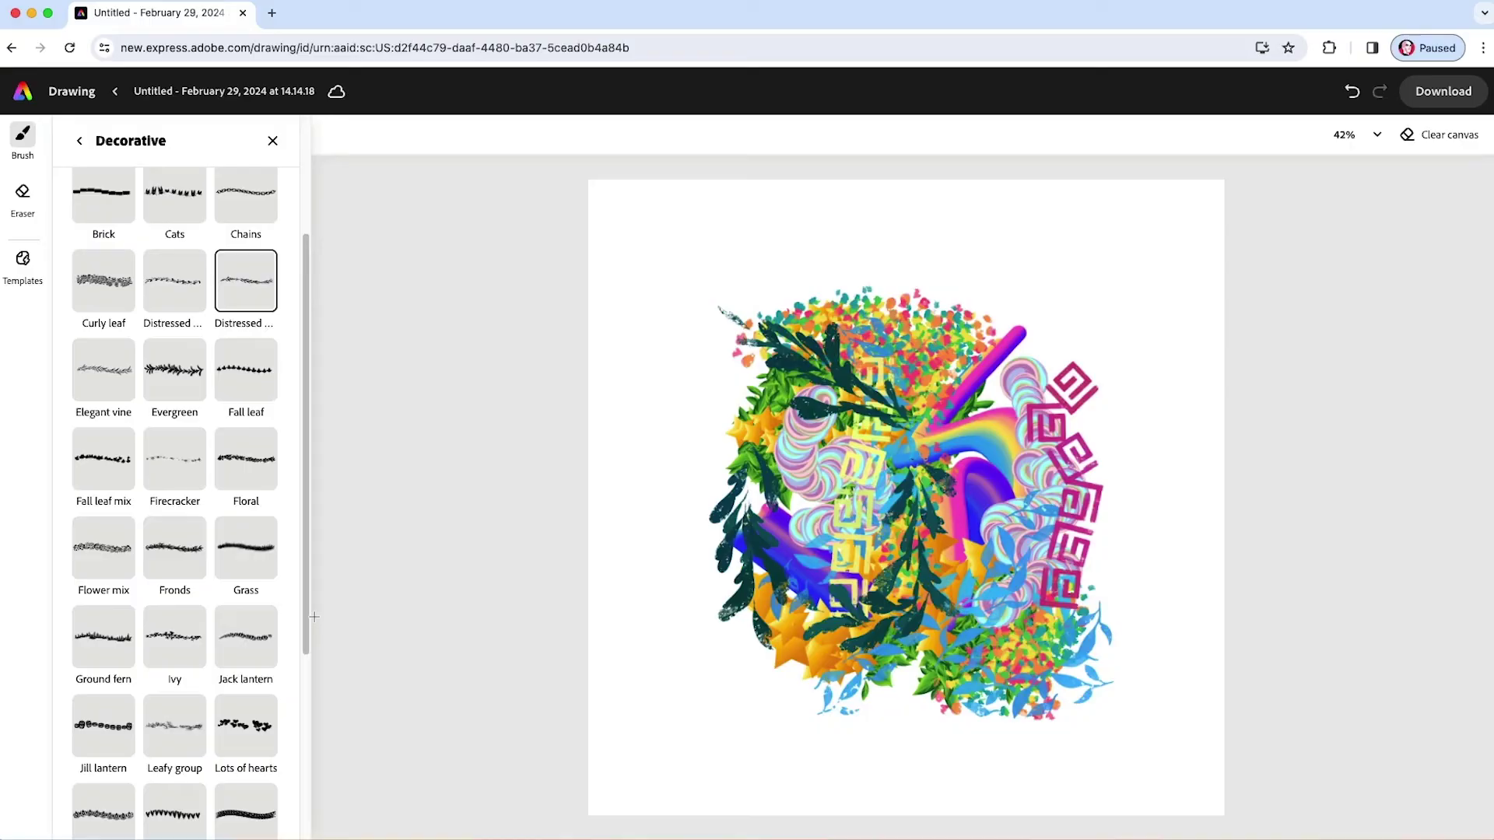
pyautogui.click(245, 728)
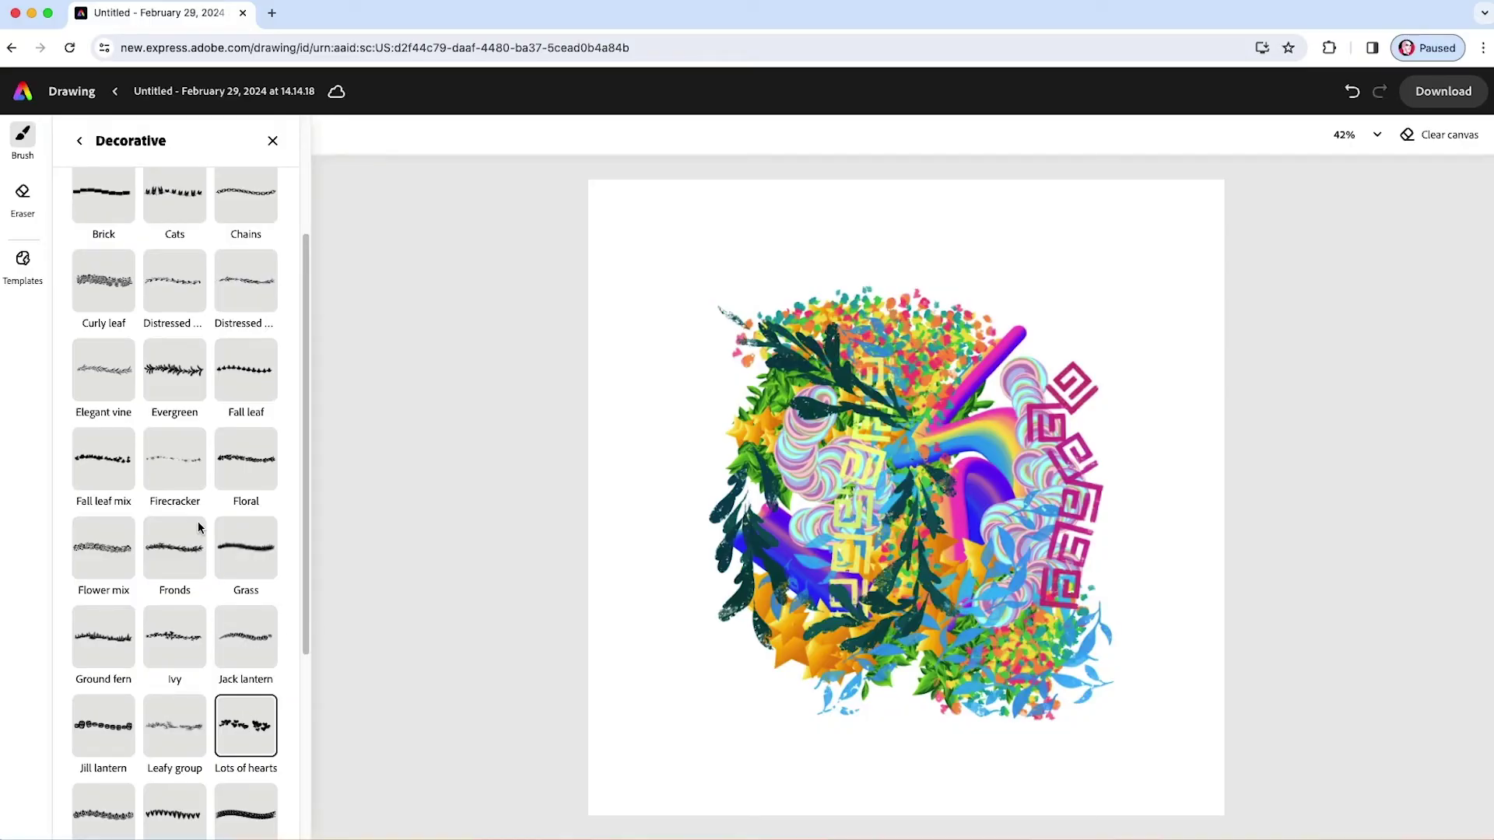
pyautogui.click(79, 140)
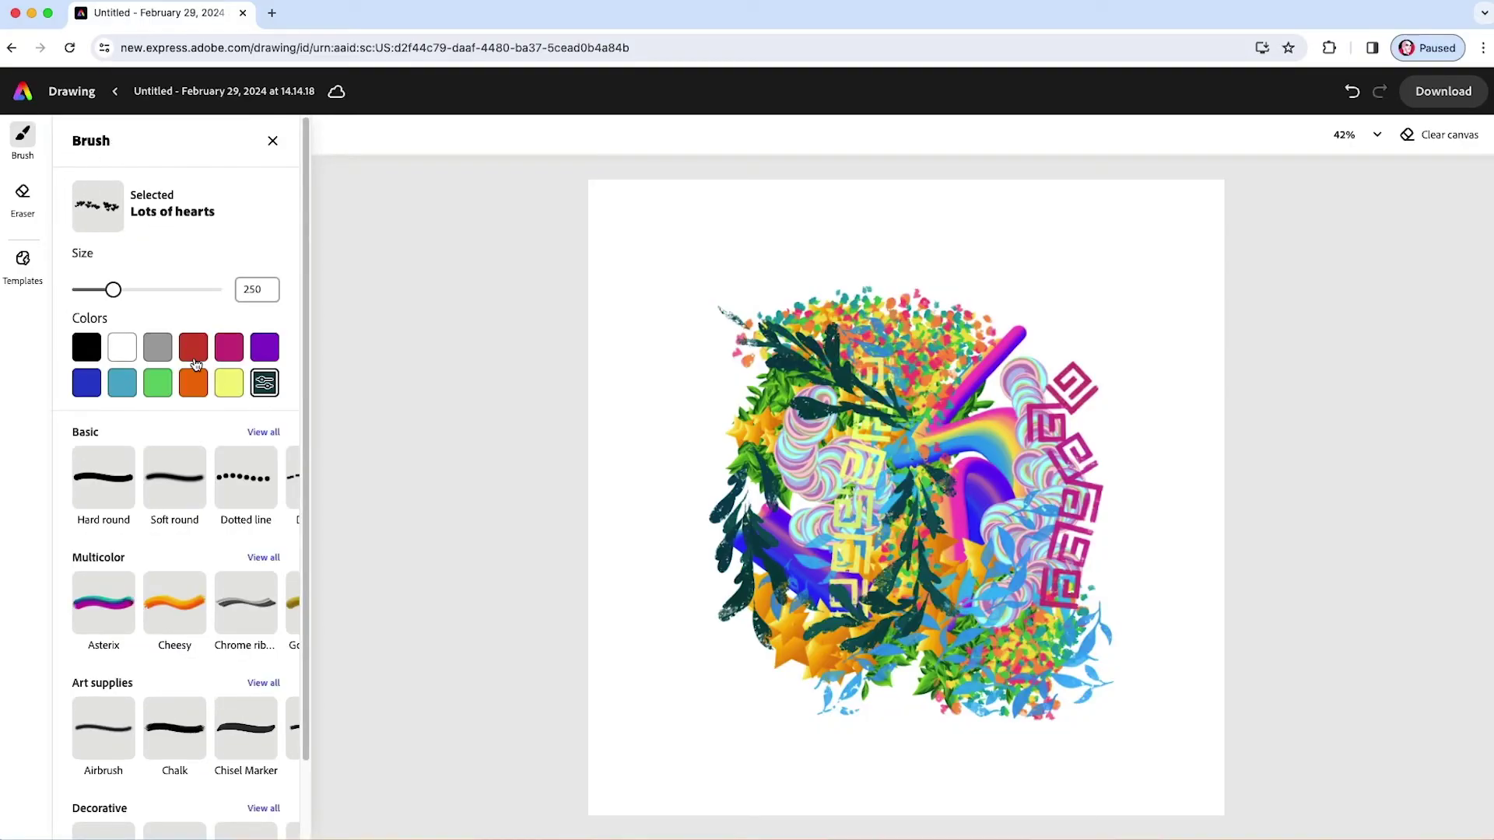
pyautogui.click(259, 381)
pyautogui.moveTo(391, 470); pyautogui.dragTo(352, 477)
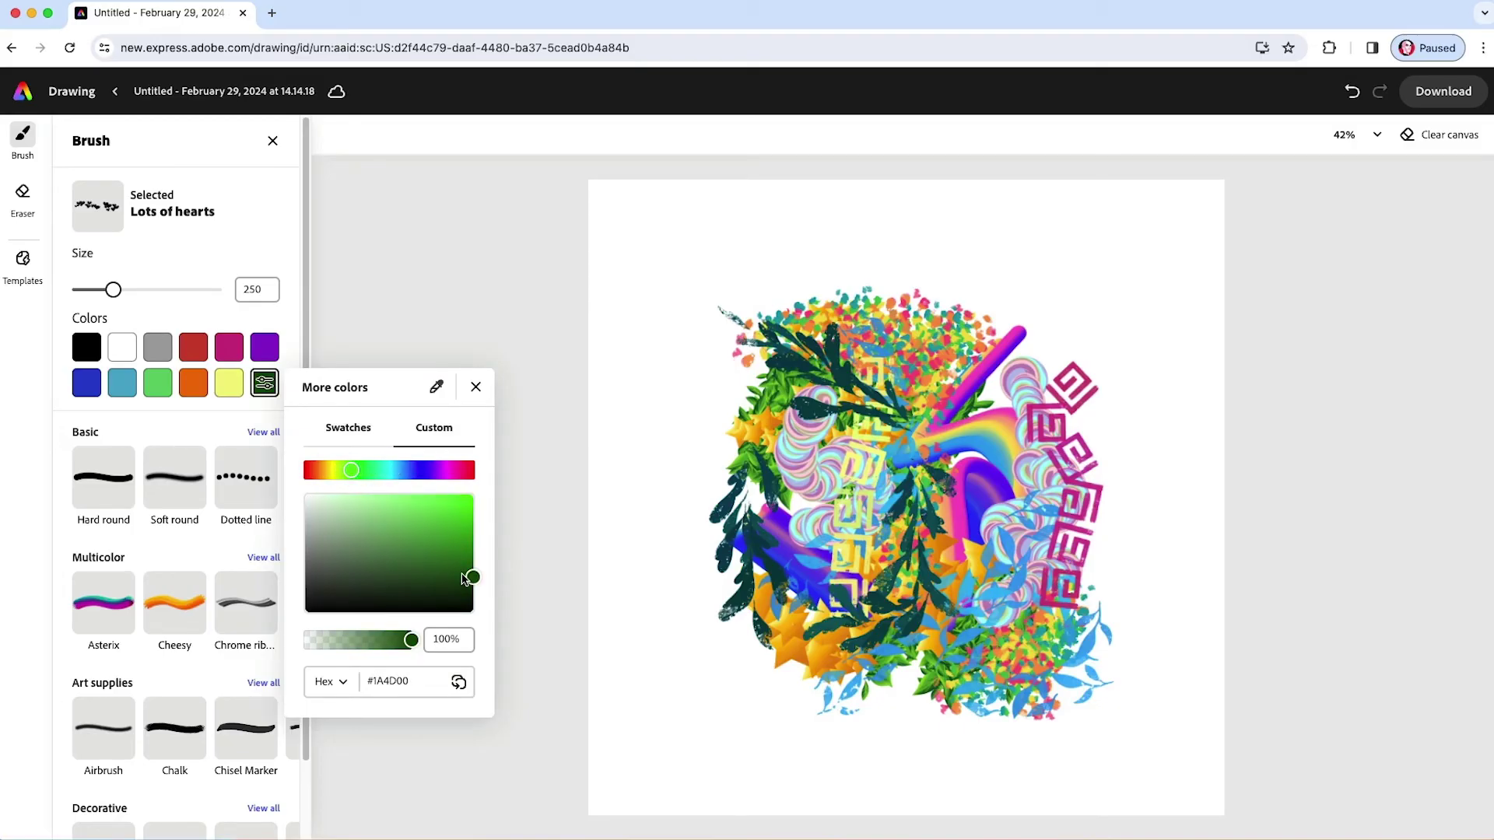
pyautogui.moveTo(472, 576); pyautogui.dragTo(476, 593)
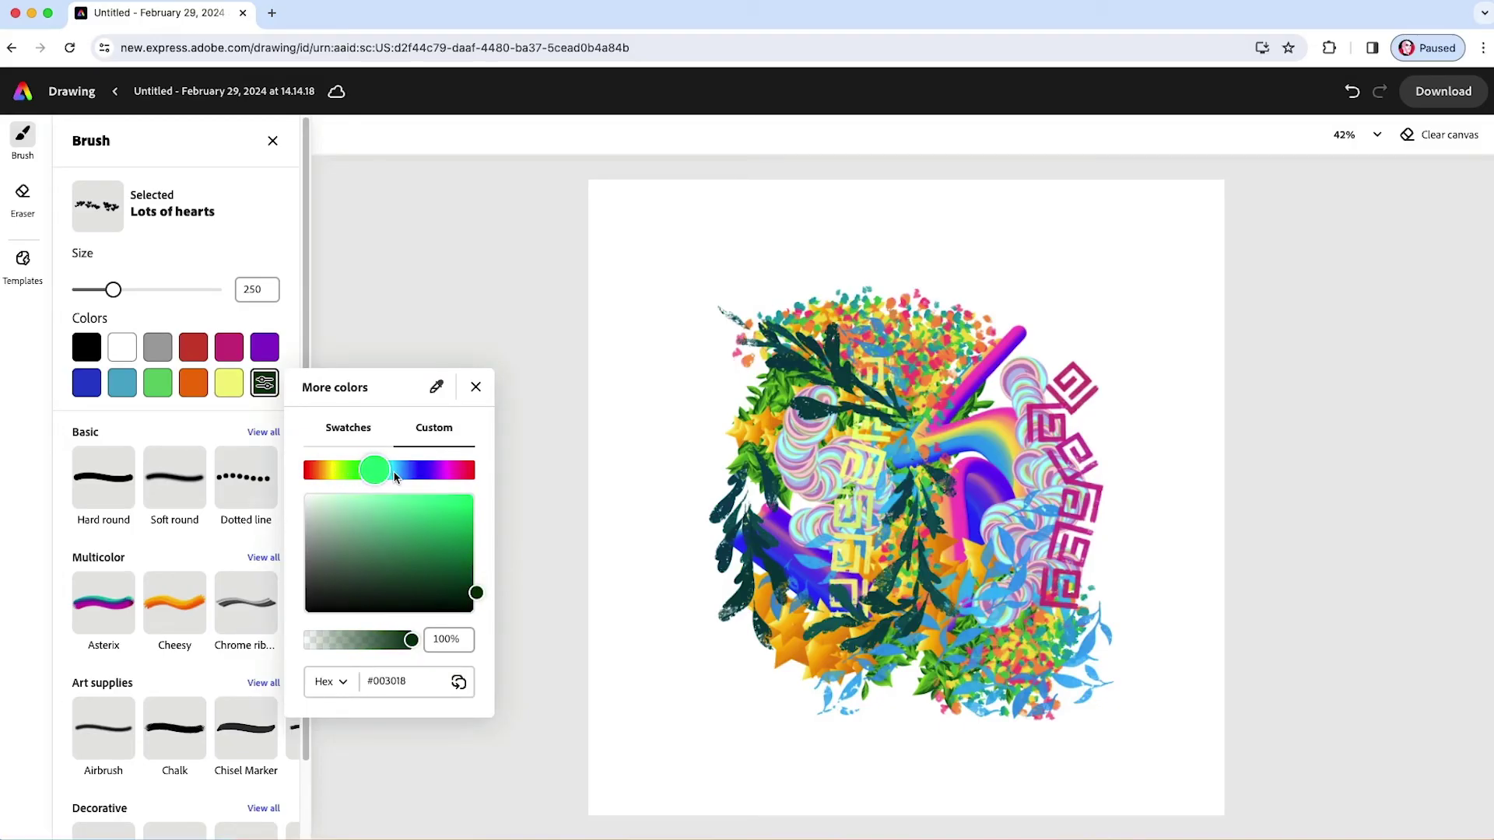
pyautogui.click(1043, 386)
pyautogui.moveTo(1042, 385)
pyautogui.mouseDown()
pyautogui.moveTo(918, 319)
pyautogui.moveTo(856, 526)
pyautogui.moveTo(1019, 572)
pyautogui.moveTo(860, 618)
pyautogui.moveTo(817, 607)
pyautogui.mouseUp()
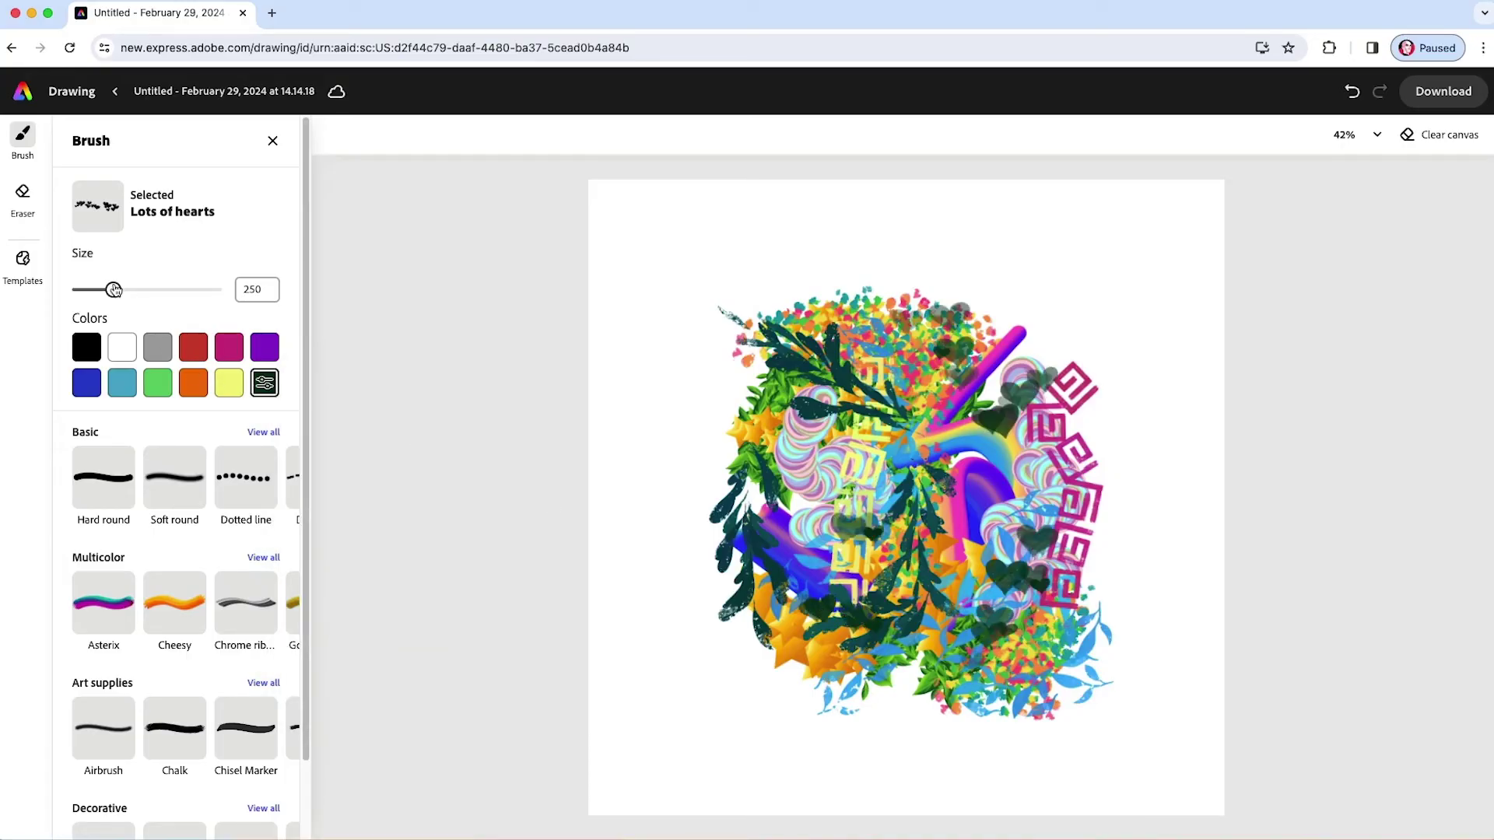
# Paint large pale-cream hearts at size 603 over the collage centre and lower left.
pyautogui.click(222, 384)
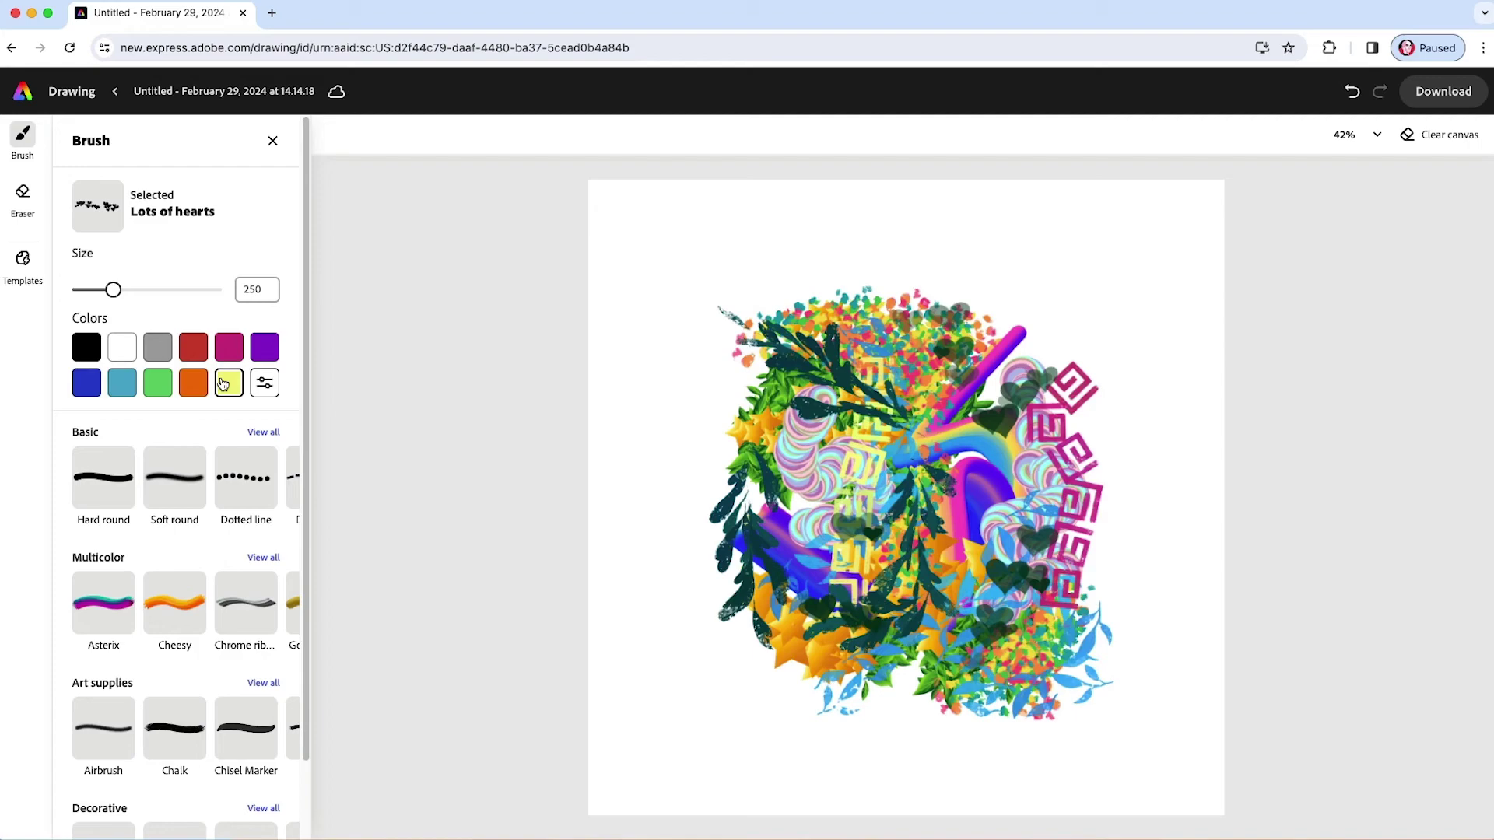
pyautogui.click(264, 383)
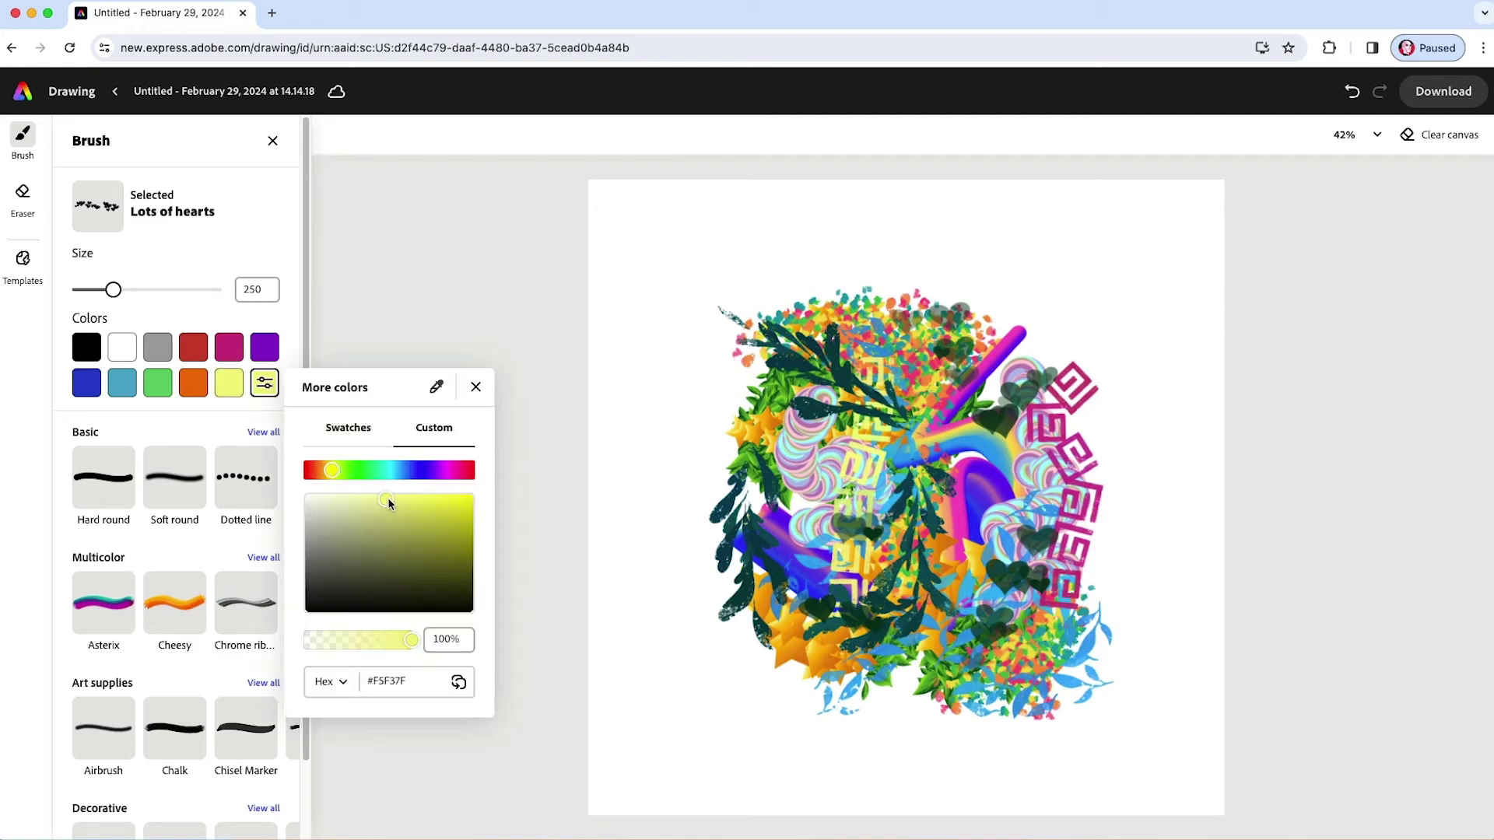
pyautogui.moveTo(386, 498); pyautogui.dragTo(347, 495)
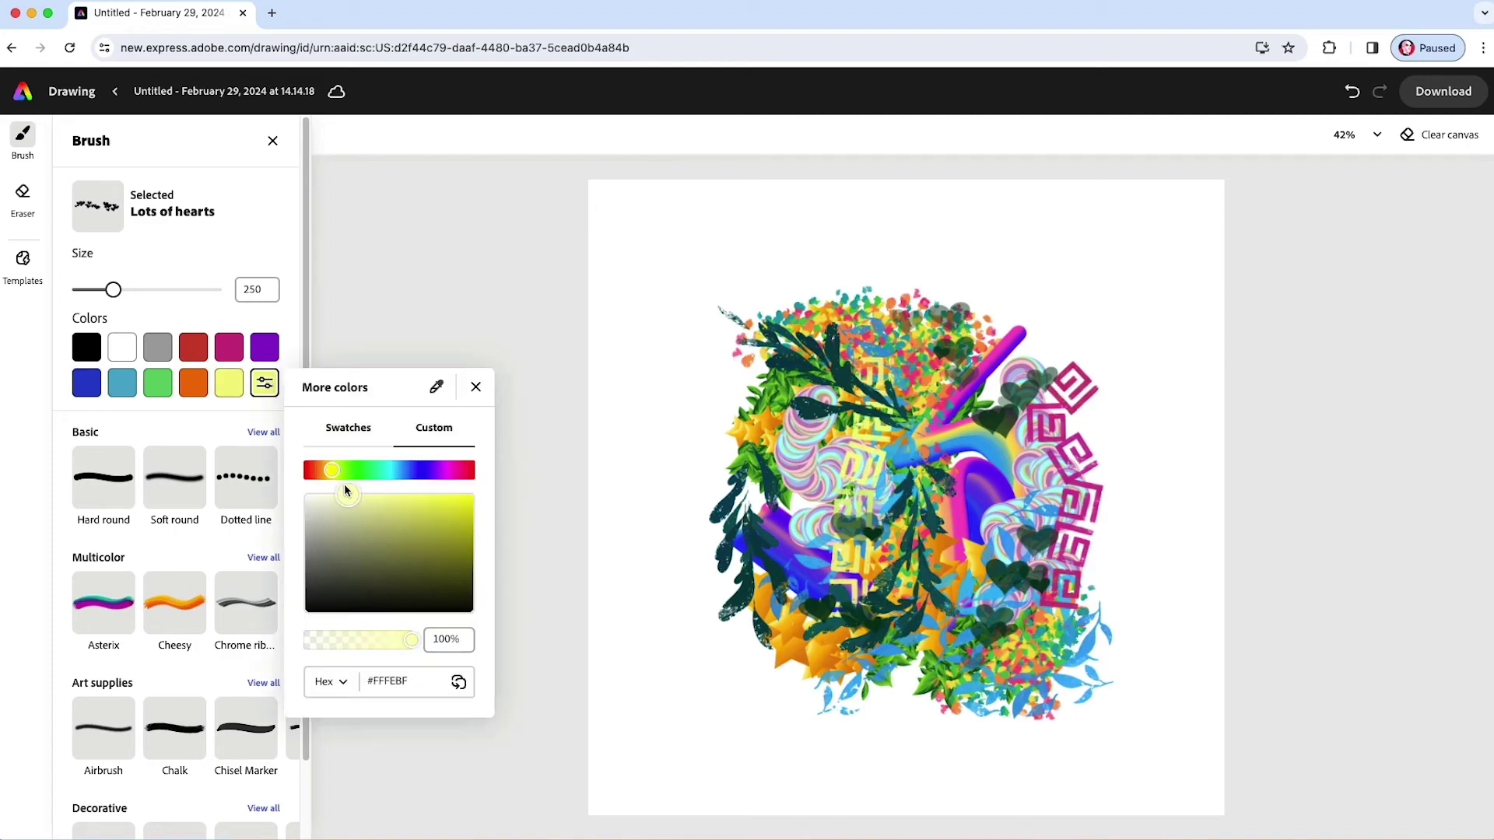
pyautogui.click(136, 294)
pyautogui.moveTo(117, 291); pyautogui.dragTo(164, 300)
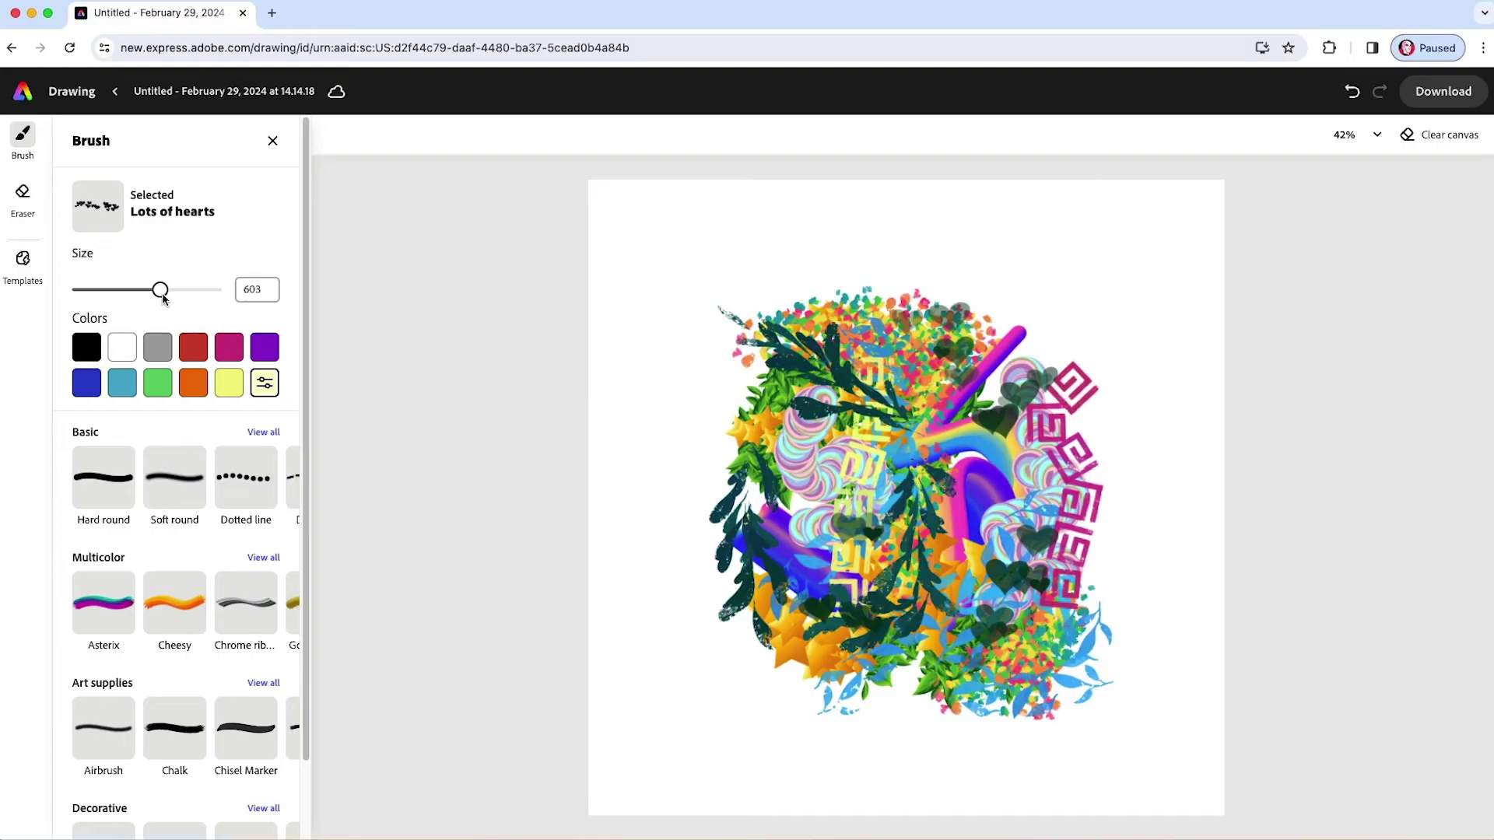
pyautogui.moveTo(872, 406)
pyautogui.mouseDown()
pyautogui.moveTo(932, 425)
pyautogui.moveTo(847, 493)
pyautogui.mouseUp()
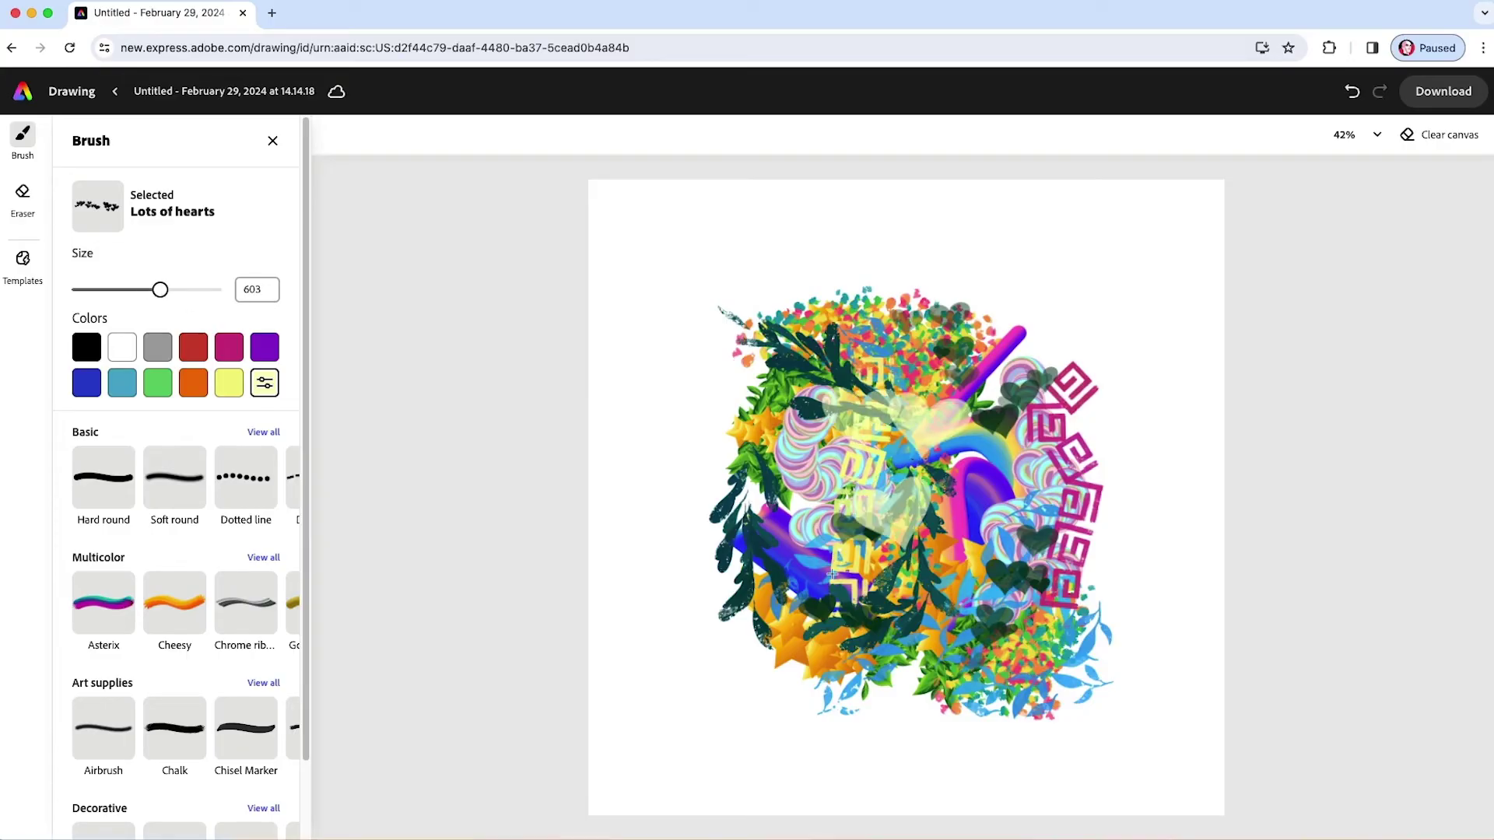
pyautogui.moveTo(831, 574); pyautogui.dragTo(823, 650)
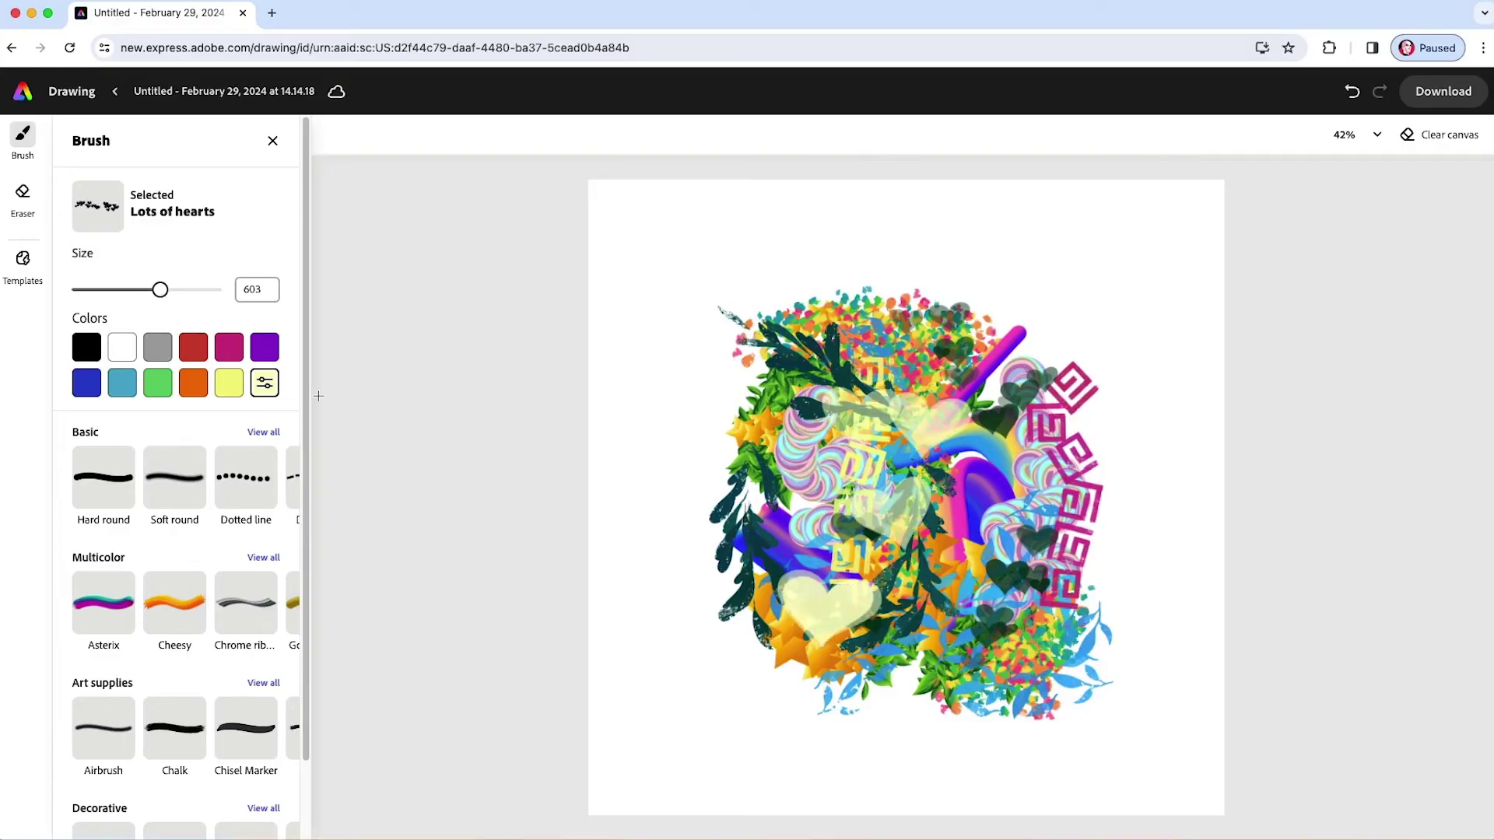
pyautogui.scroll(-2, 309, 386)
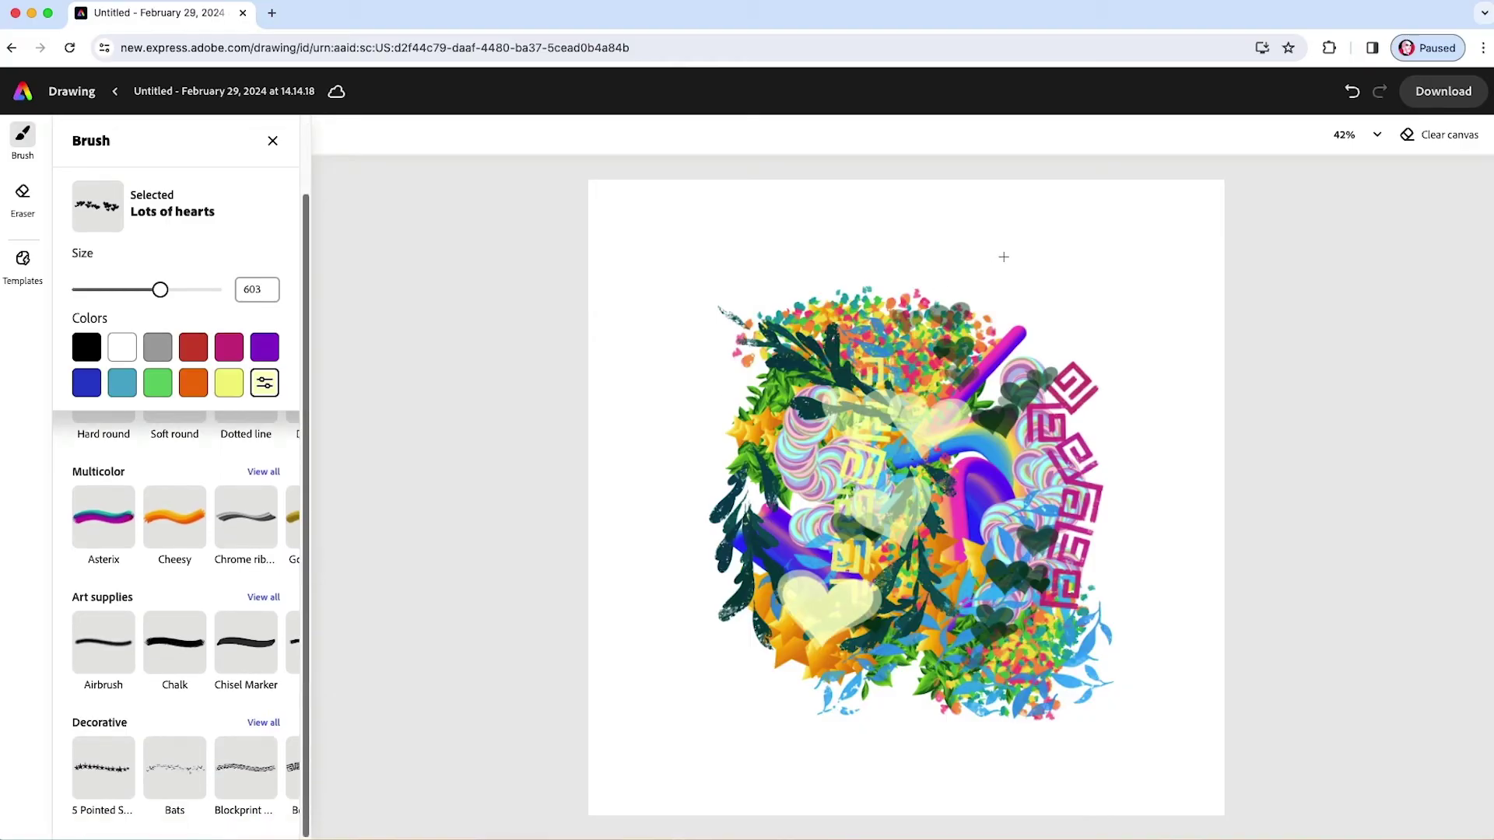
# Undo the pale translucent heart strokes.
pyautogui.click(1351, 93)
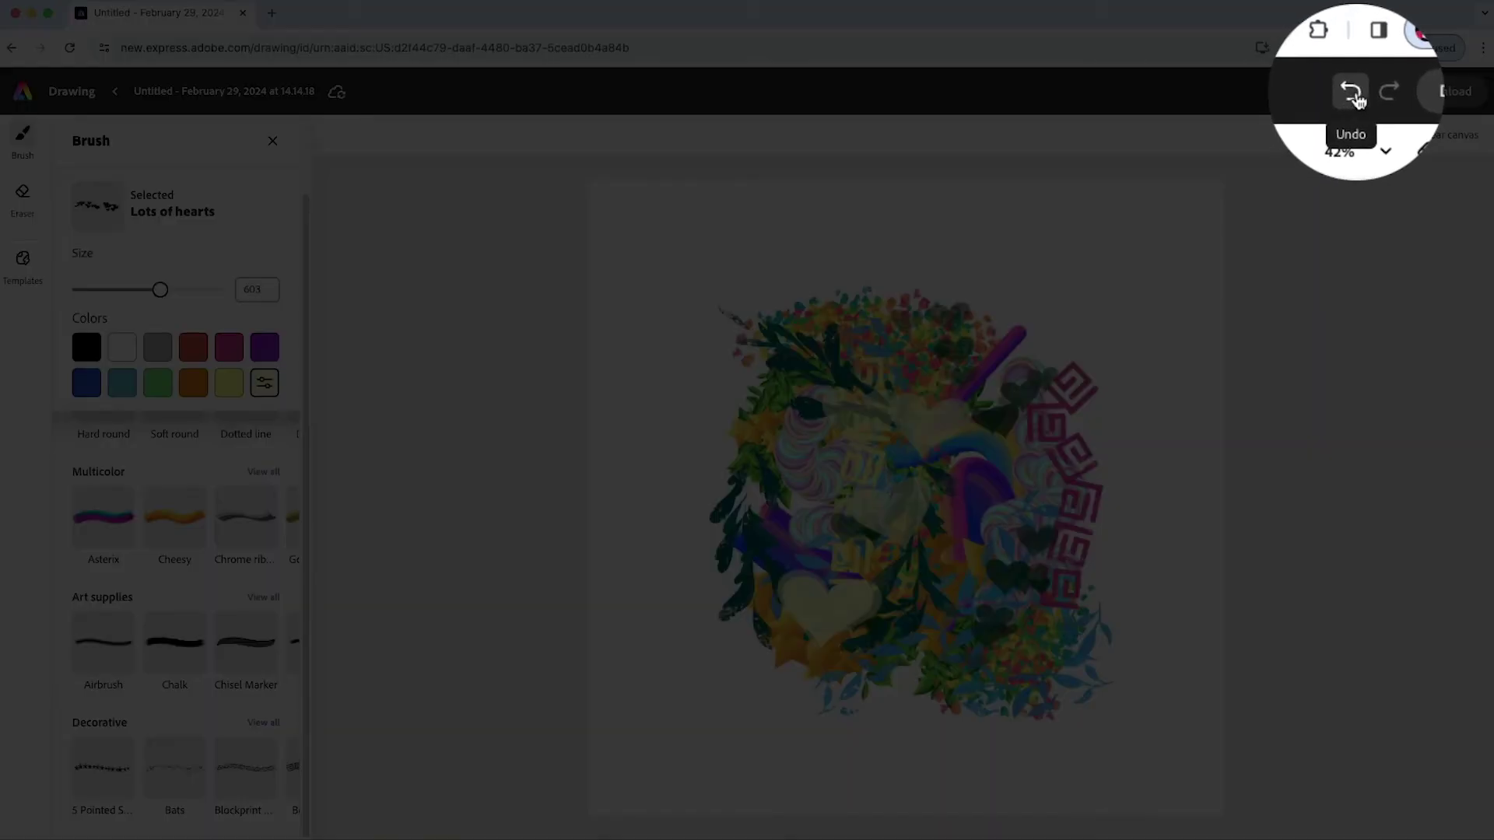
pyautogui.click(1354, 94)
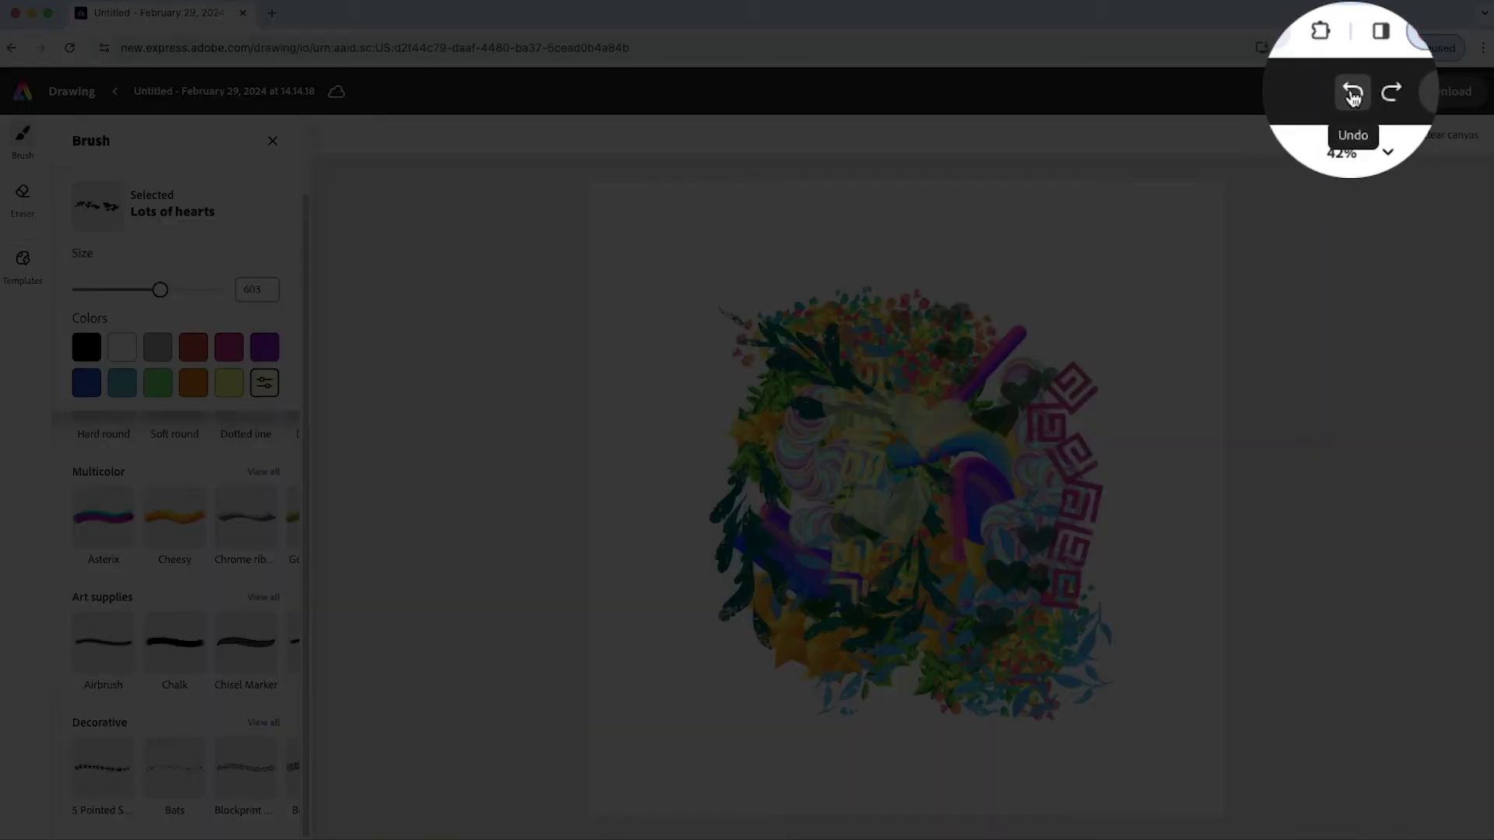
pyautogui.click(1352, 92)
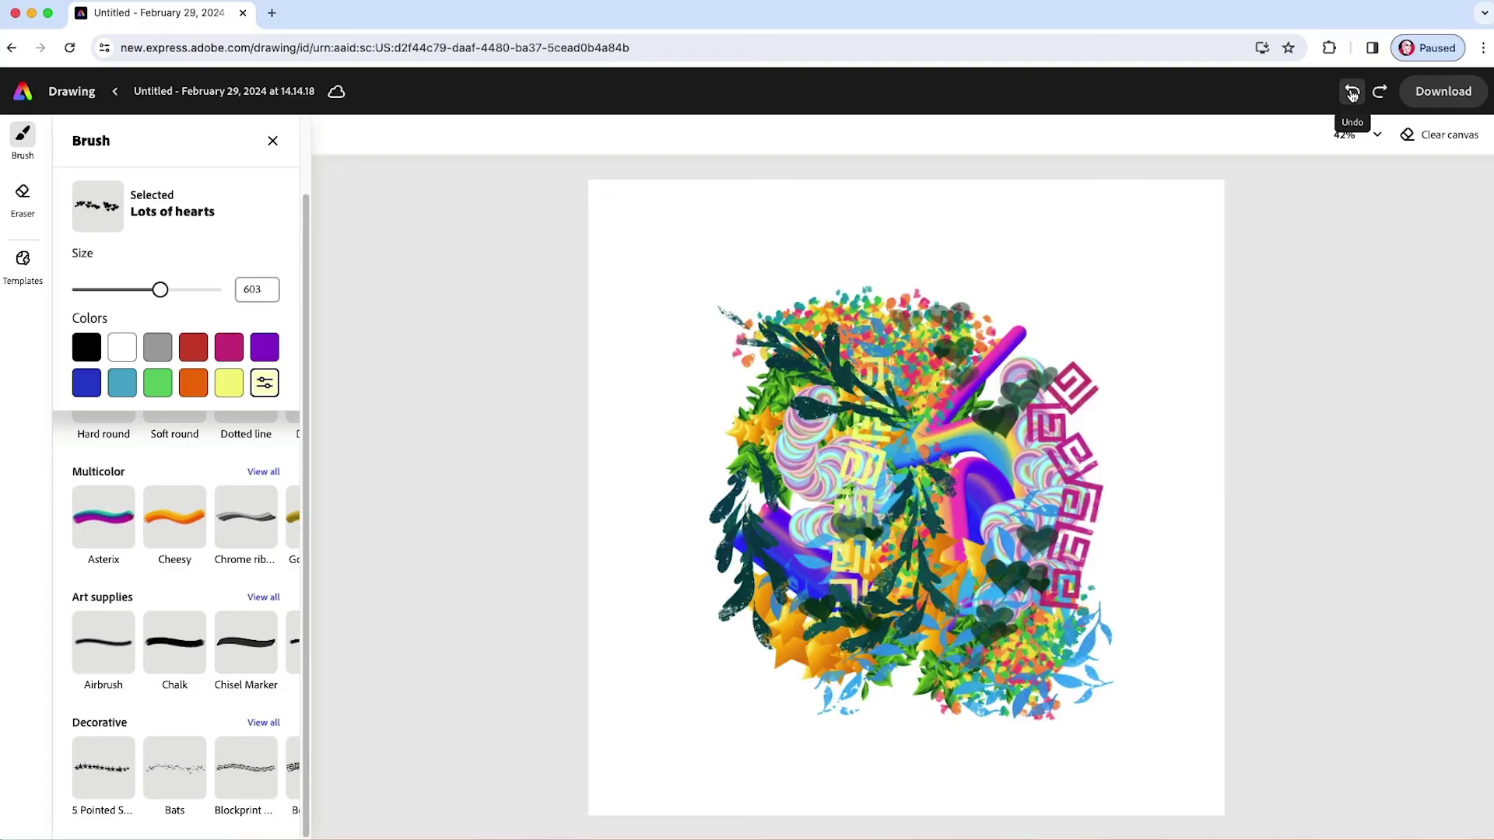
# Stamp orange, yellow and deep purple Cats brush faces across the collage at size 333.
pyautogui.click(262, 722)
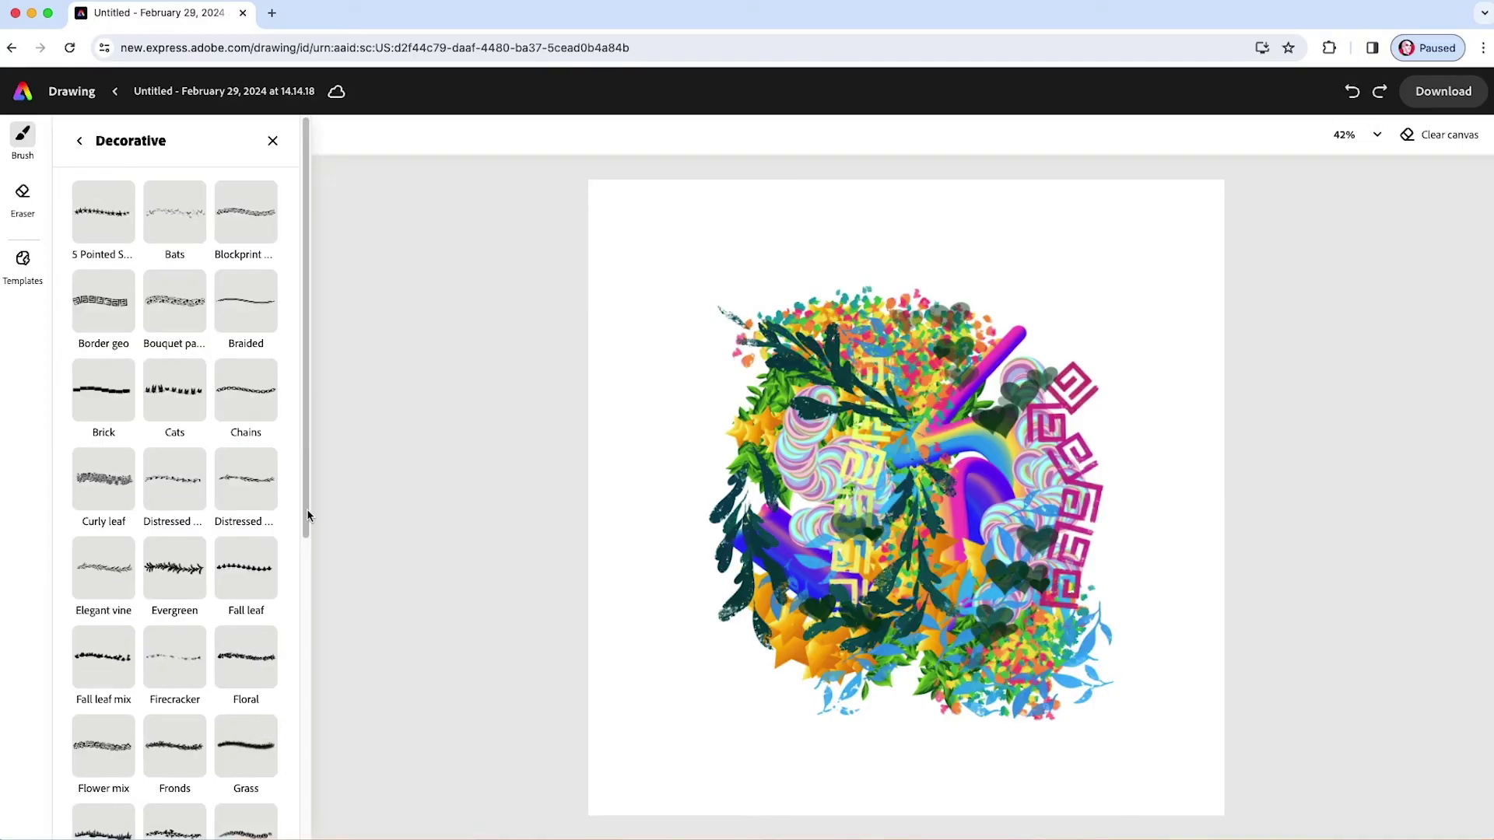
pyautogui.scroll(-1, 308, 516)
pyautogui.click(179, 393)
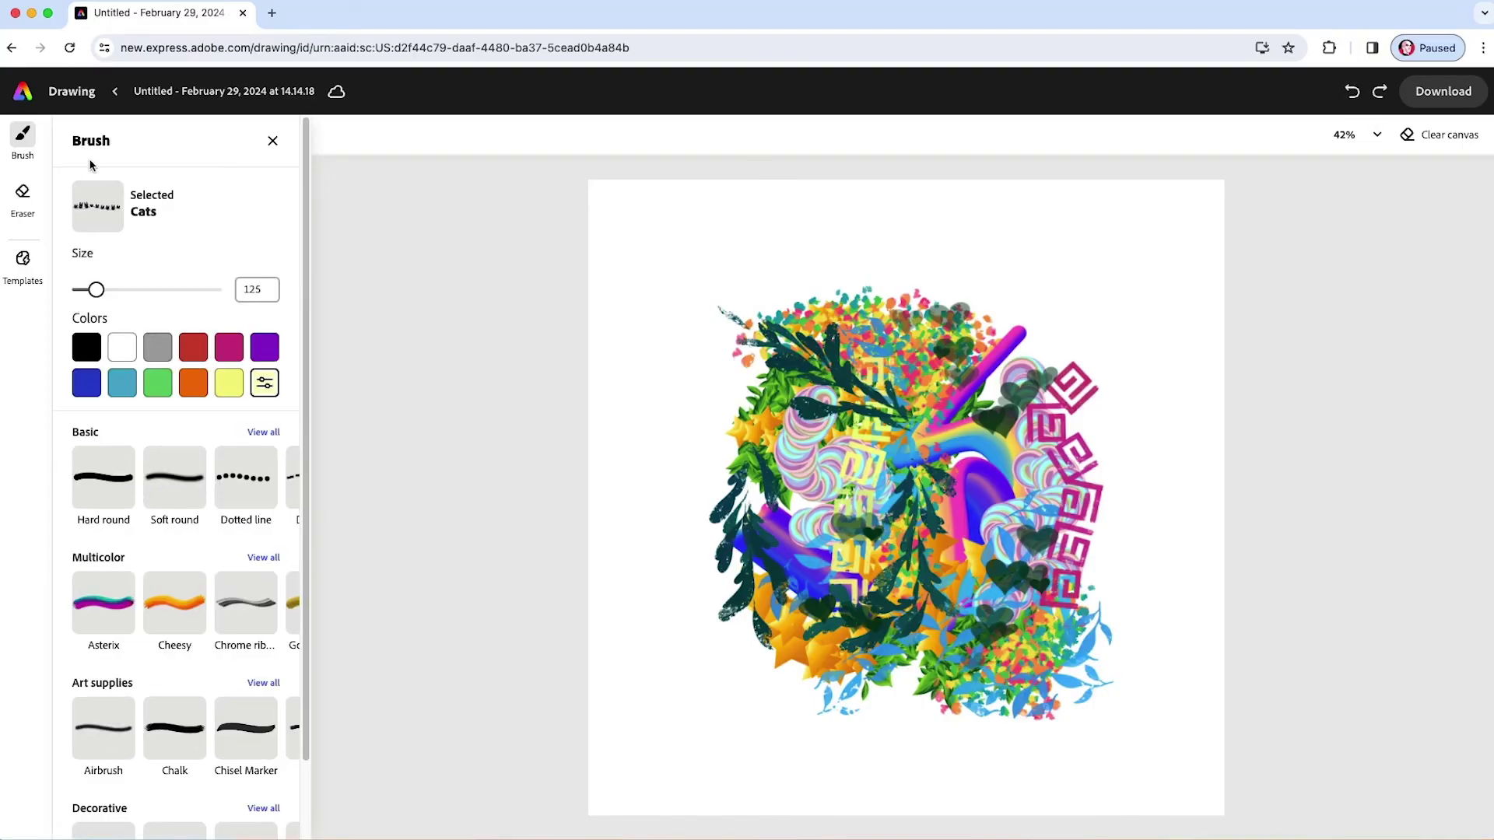
pyautogui.click(194, 387)
pyautogui.moveTo(875, 484); pyautogui.dragTo(821, 516)
pyautogui.moveTo(96, 290); pyautogui.dragTo(125, 290)
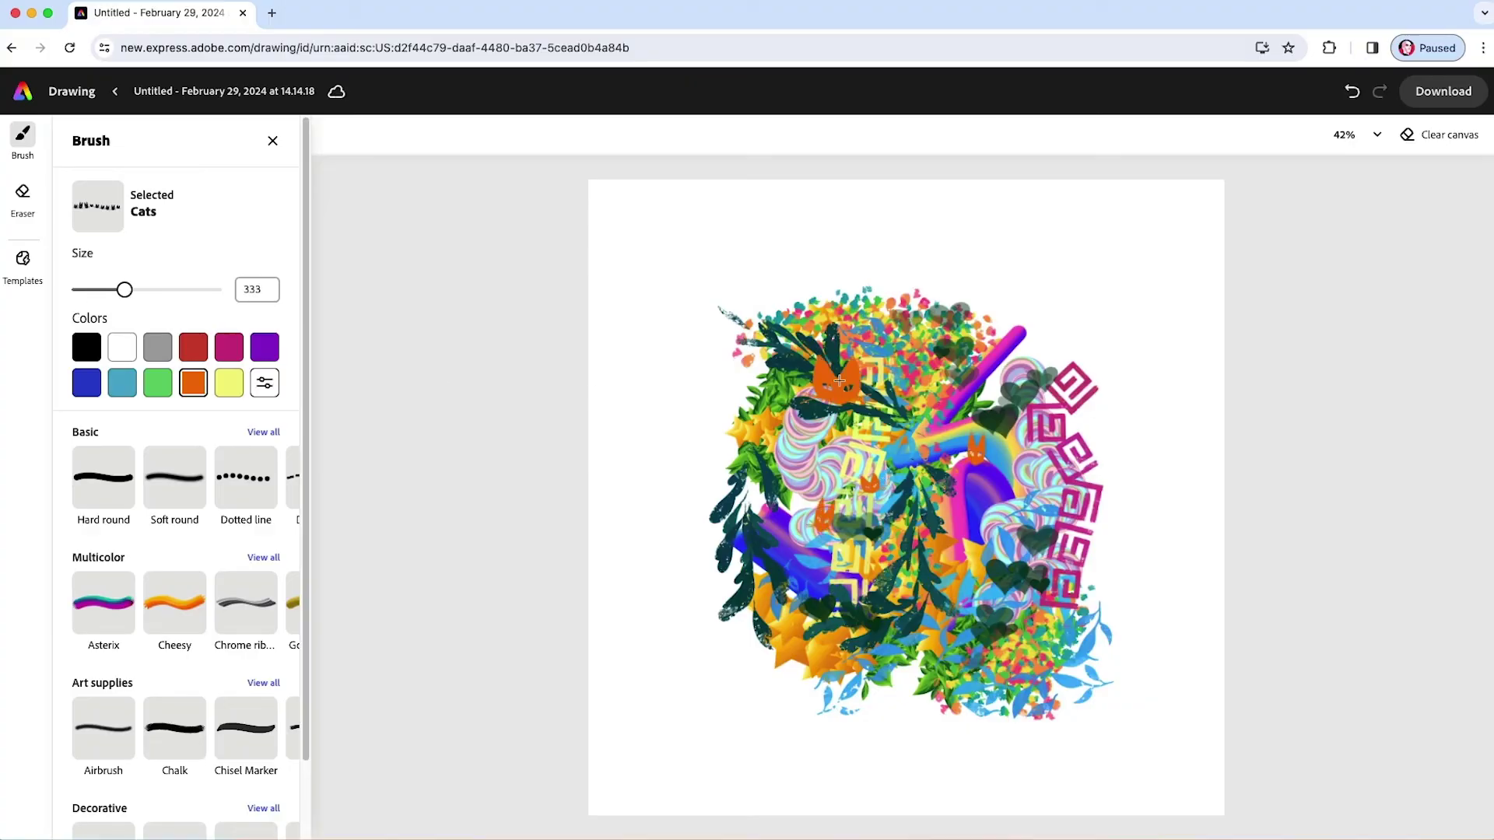
pyautogui.click(228, 383)
pyautogui.click(852, 362)
pyautogui.click(265, 383)
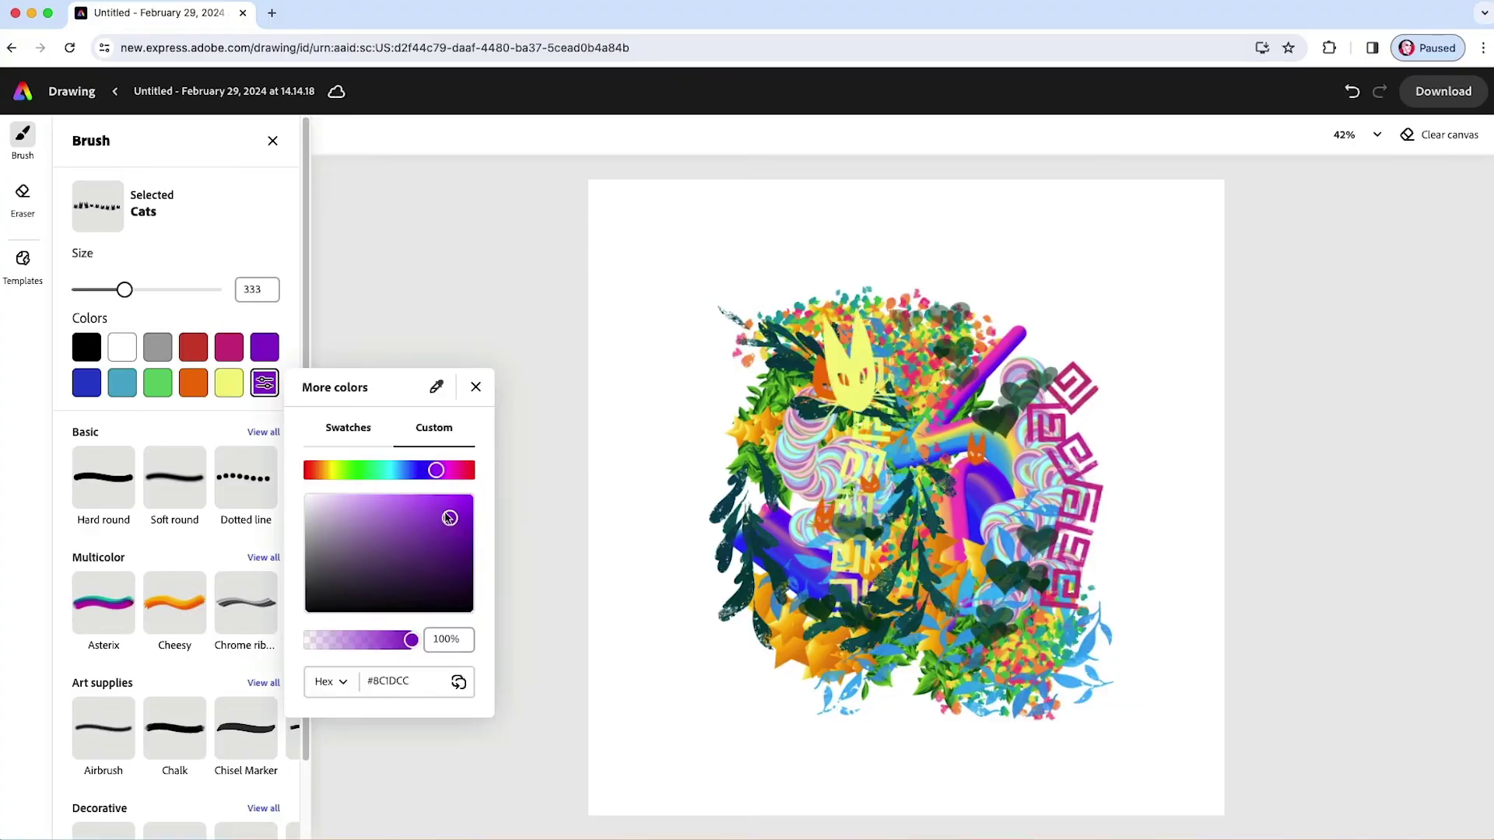
pyautogui.click(790, 657)
pyautogui.click(1023, 490)
# Paint green Blockprint border strokes at the collage's top right.
pyautogui.scroll(-2, 179, 583)
pyautogui.click(246, 768)
pyautogui.click(158, 383)
pyautogui.moveTo(958, 389); pyautogui.dragTo(1097, 331)
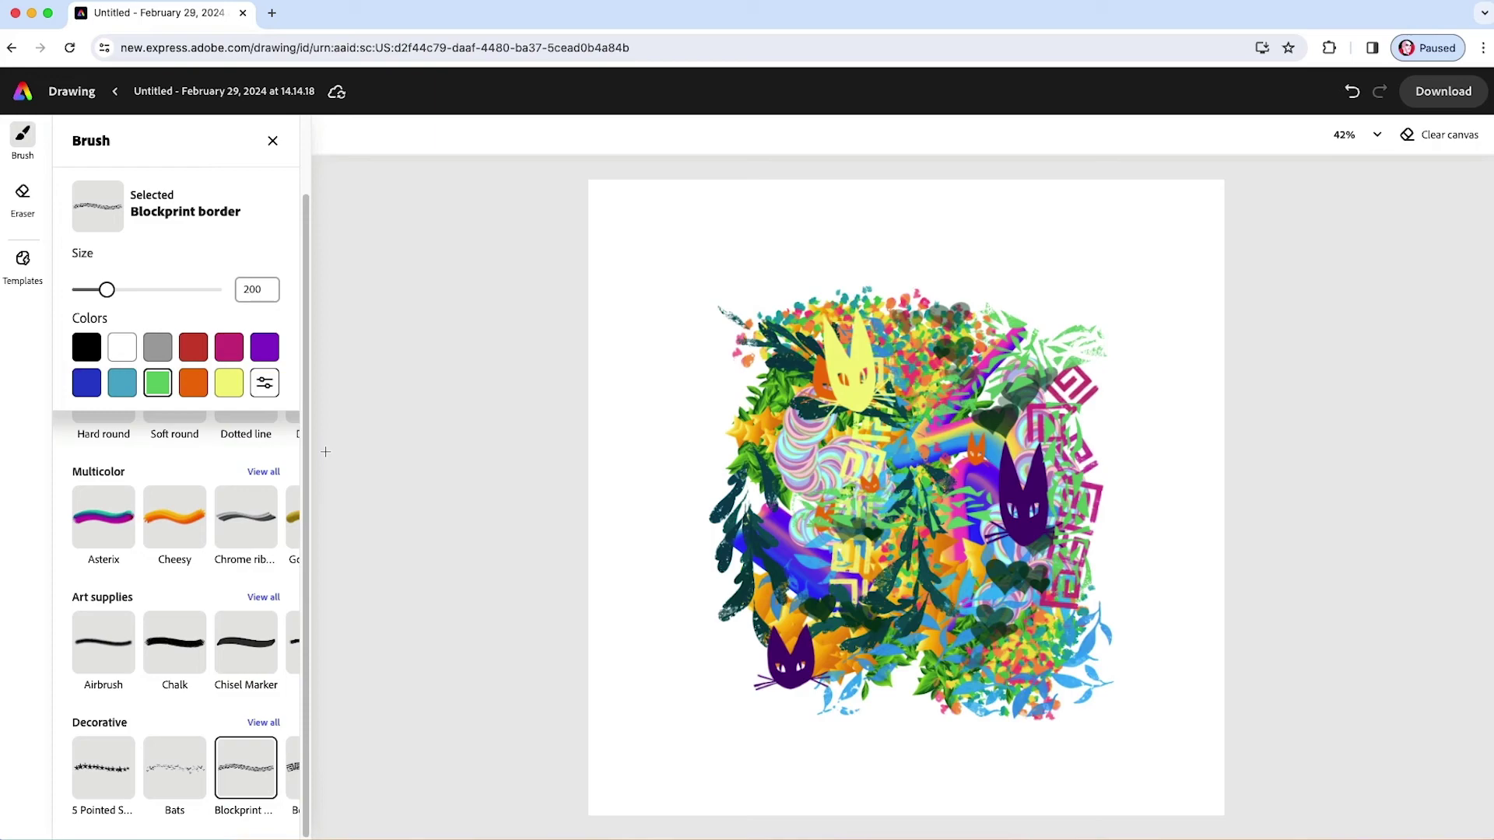
# Add yellow golden textured brush strokes across the collage.
pyautogui.click(229, 382)
pyautogui.click(293, 516)
pyautogui.moveTo(1011, 393); pyautogui.dragTo(1046, 533)
pyautogui.moveTo(751, 365); pyautogui.dragTo(755, 431)
# Paint several orange-yellow Cheesy brush strokes across the middle of the collage.
pyautogui.moveTo(946, 553); pyautogui.dragTo(809, 615)
pyautogui.click(174, 516)
pyautogui.moveTo(790, 502)
pyautogui.mouseDown()
pyautogui.moveTo(901, 484)
pyautogui.moveTo(977, 661)
pyautogui.mouseUp()
pyautogui.moveTo(965, 498); pyautogui.dragTo(1064, 566)
# Paint magenta Flower mix clusters over several areas of the collage.
pyautogui.click(264, 723)
pyautogui.scroll(-2, 171, 467)
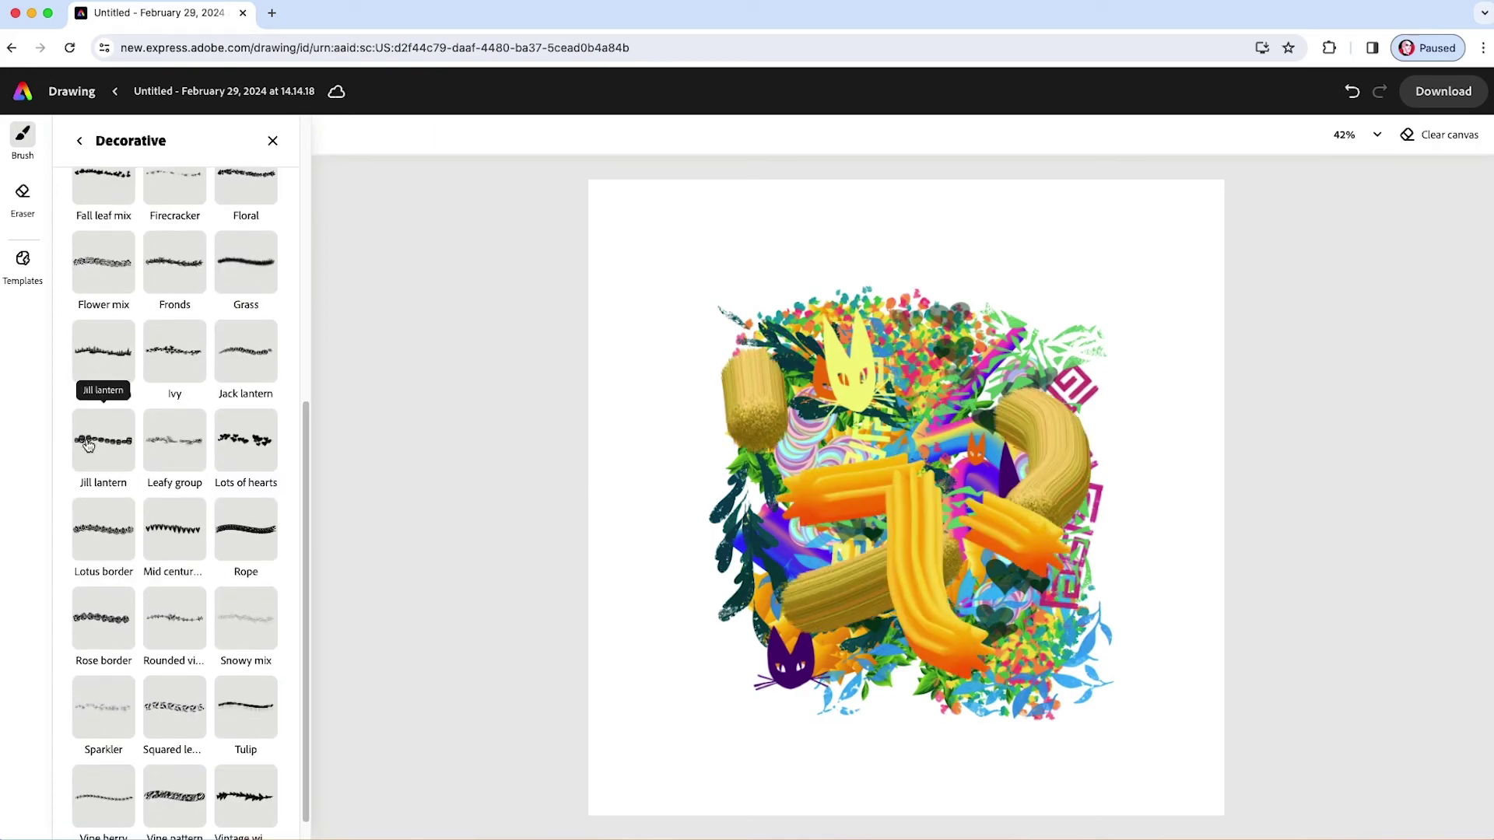
pyautogui.click(102, 261)
pyautogui.click(228, 347)
pyautogui.moveTo(840, 599); pyautogui.dragTo(922, 494)
pyautogui.moveTo(969, 455); pyautogui.dragTo(1113, 404)
pyautogui.moveTo(1039, 517); pyautogui.dragTo(990, 602)
# Stamp large yellow 5 Pointed Stars around the collage with the brush at 450.
pyautogui.moveTo(750, 362); pyautogui.dragTo(767, 447)
pyautogui.click(104, 831)
pyautogui.moveTo(119, 290); pyautogui.dragTo(140, 290)
pyautogui.click(228, 382)
pyautogui.moveTo(825, 599); pyautogui.dragTo(903, 673)
pyautogui.moveTo(887, 304); pyautogui.dragTo(1000, 374)
pyautogui.moveTo(1012, 623); pyautogui.dragTo(1035, 645)
pyautogui.moveTo(723, 510); pyautogui.dragTo(761, 532)
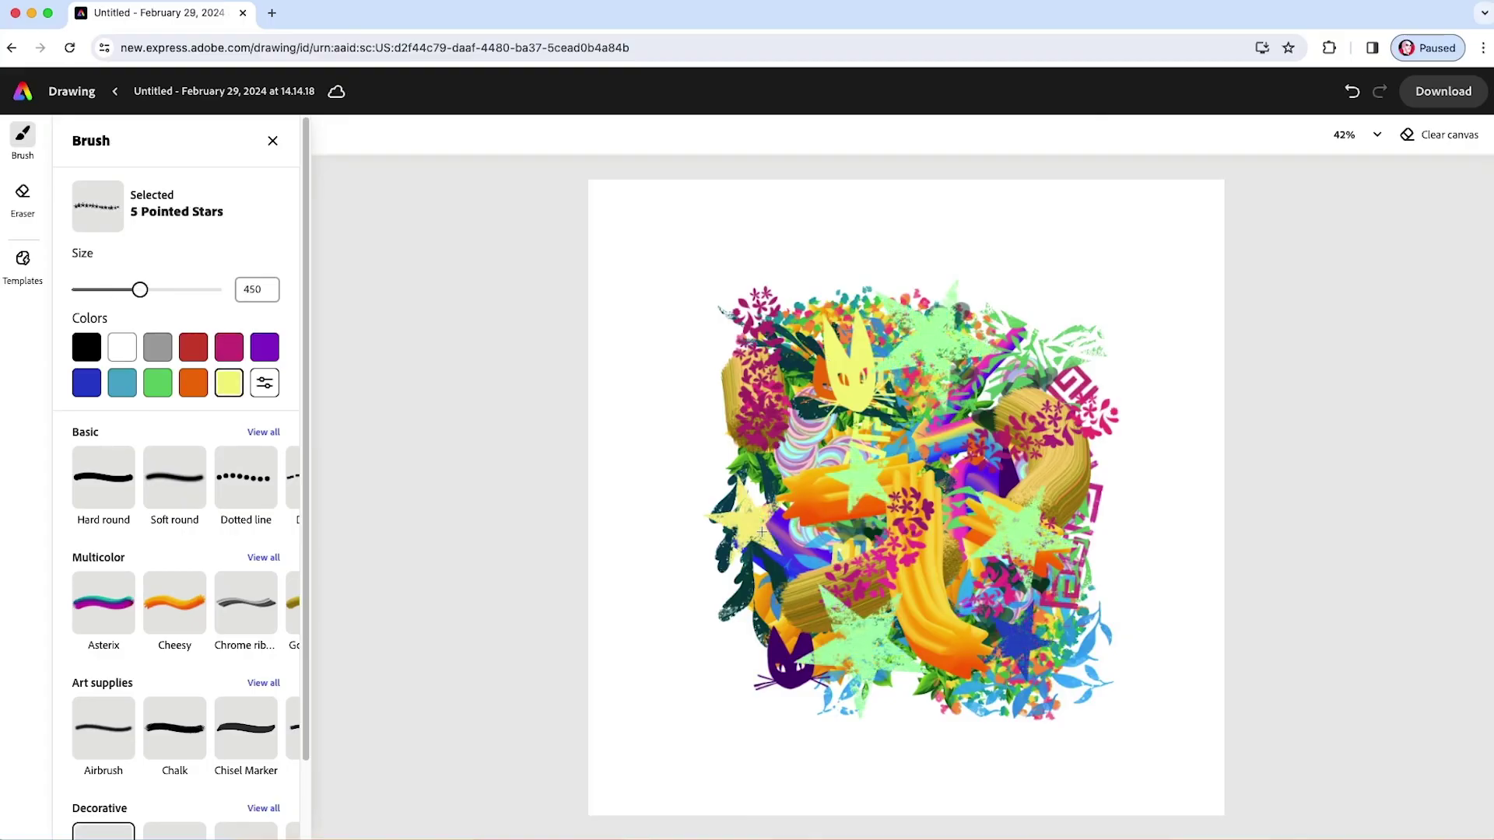
# Switch to the Eraser tool, set to size 175 and hardness 100.
pyautogui.click(23, 196)
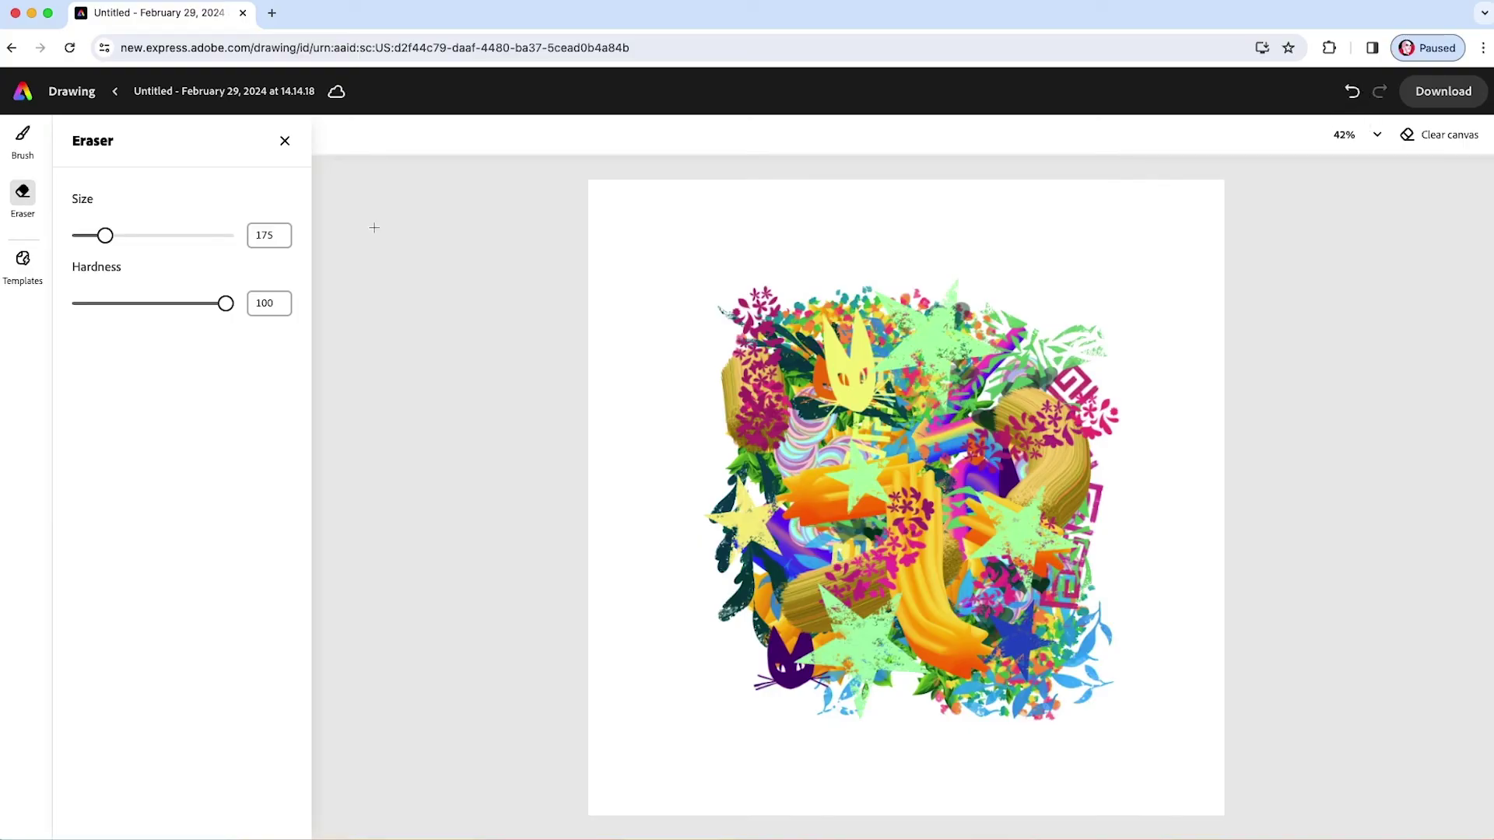
# Set the eraser to about 209 and trim the collage's top and left edges straight.
pyautogui.click(101, 236)
pyautogui.moveTo(100, 242)
pyautogui.mouseDown()
pyautogui.moveTo(183, 248)
pyautogui.moveTo(88, 253)
pyautogui.moveTo(122, 249)
pyautogui.moveTo(109, 249)
pyautogui.mouseUp()
pyautogui.moveTo(1017, 297); pyautogui.dragTo(658, 295)
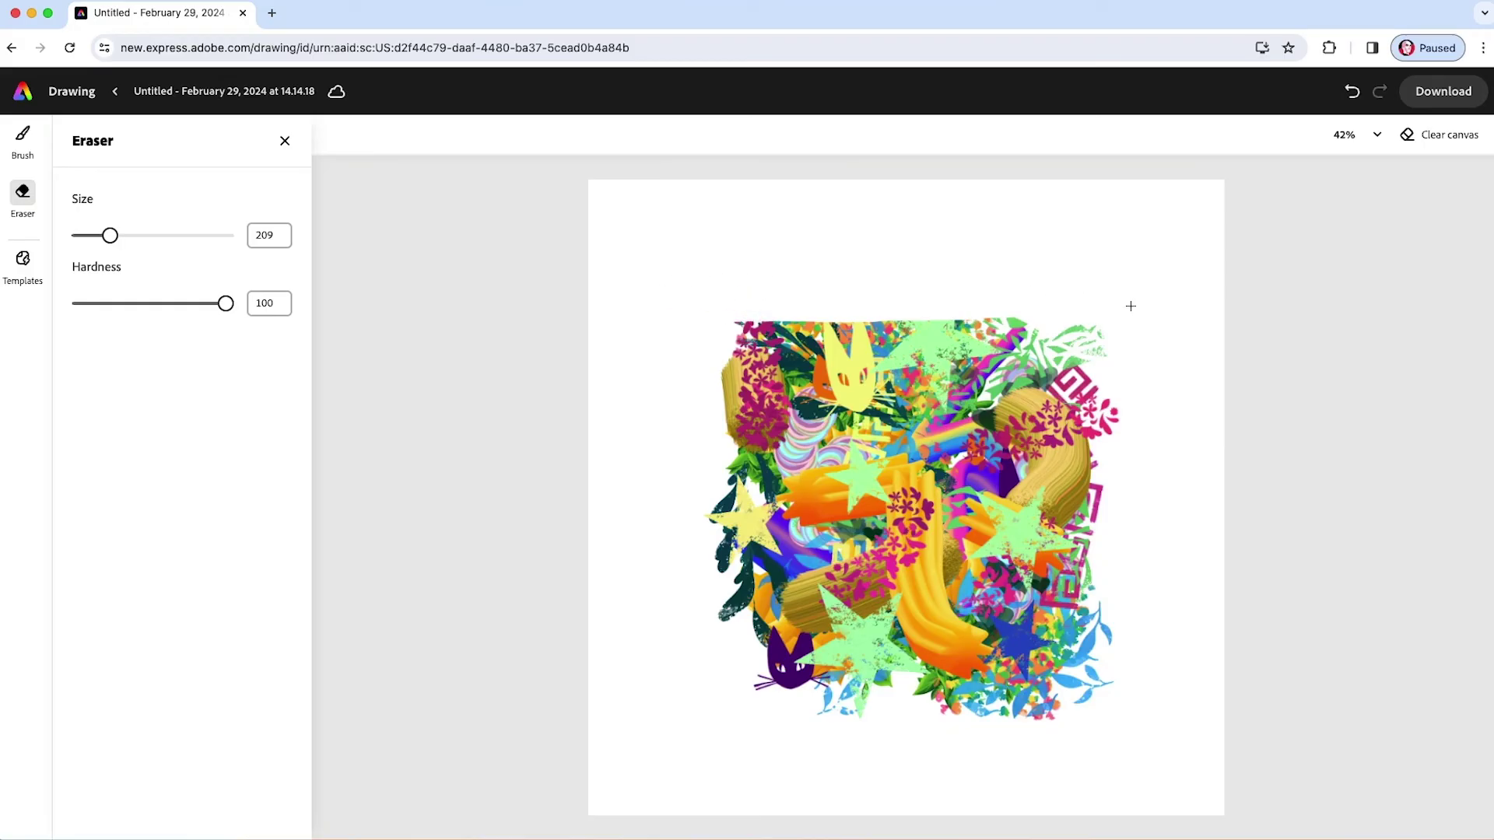
pyautogui.moveTo(1071, 304); pyautogui.dragTo(697, 304)
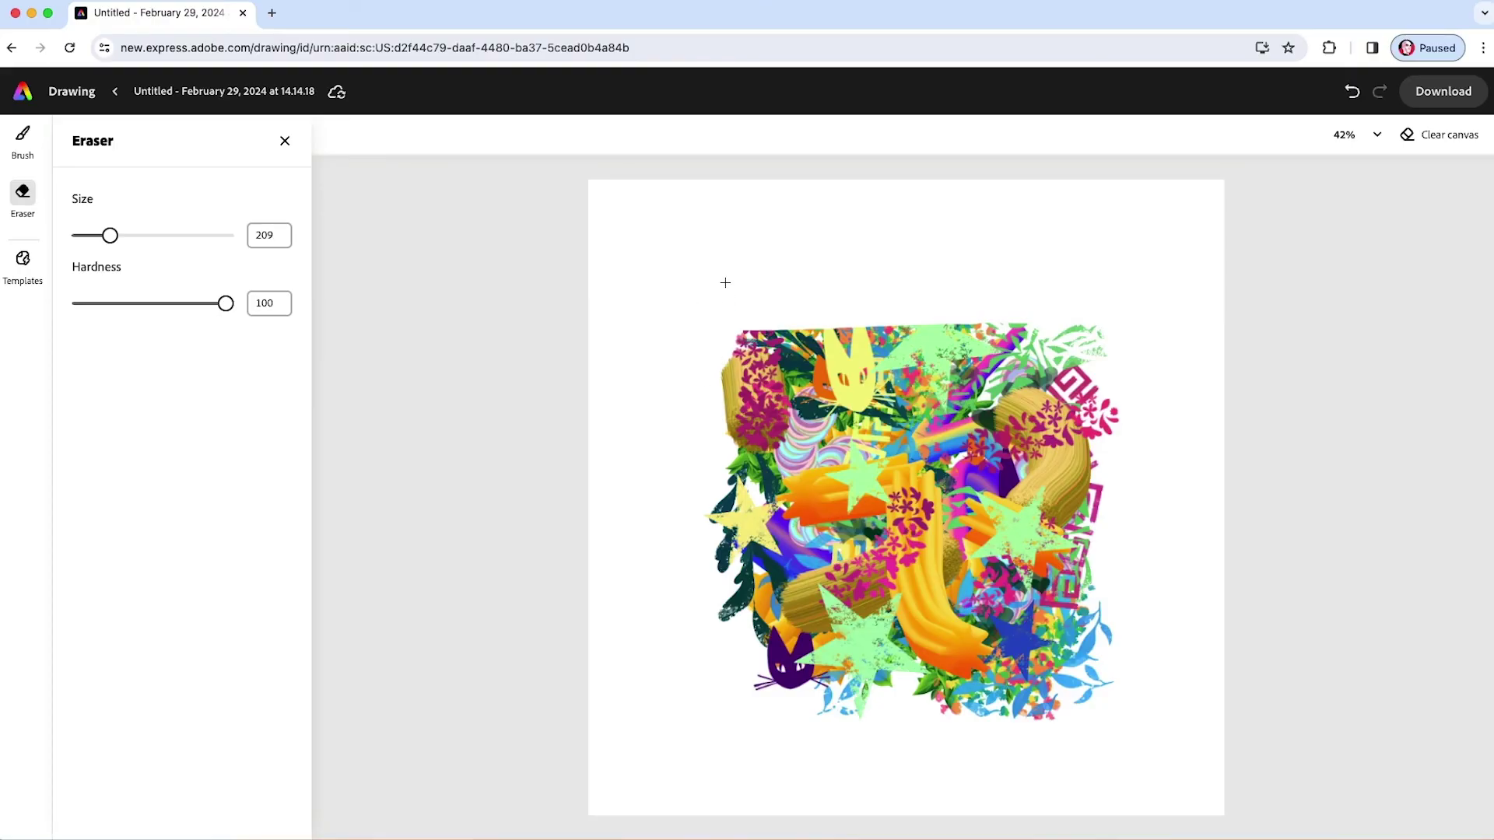
pyautogui.moveTo(721, 341); pyautogui.dragTo(714, 716)
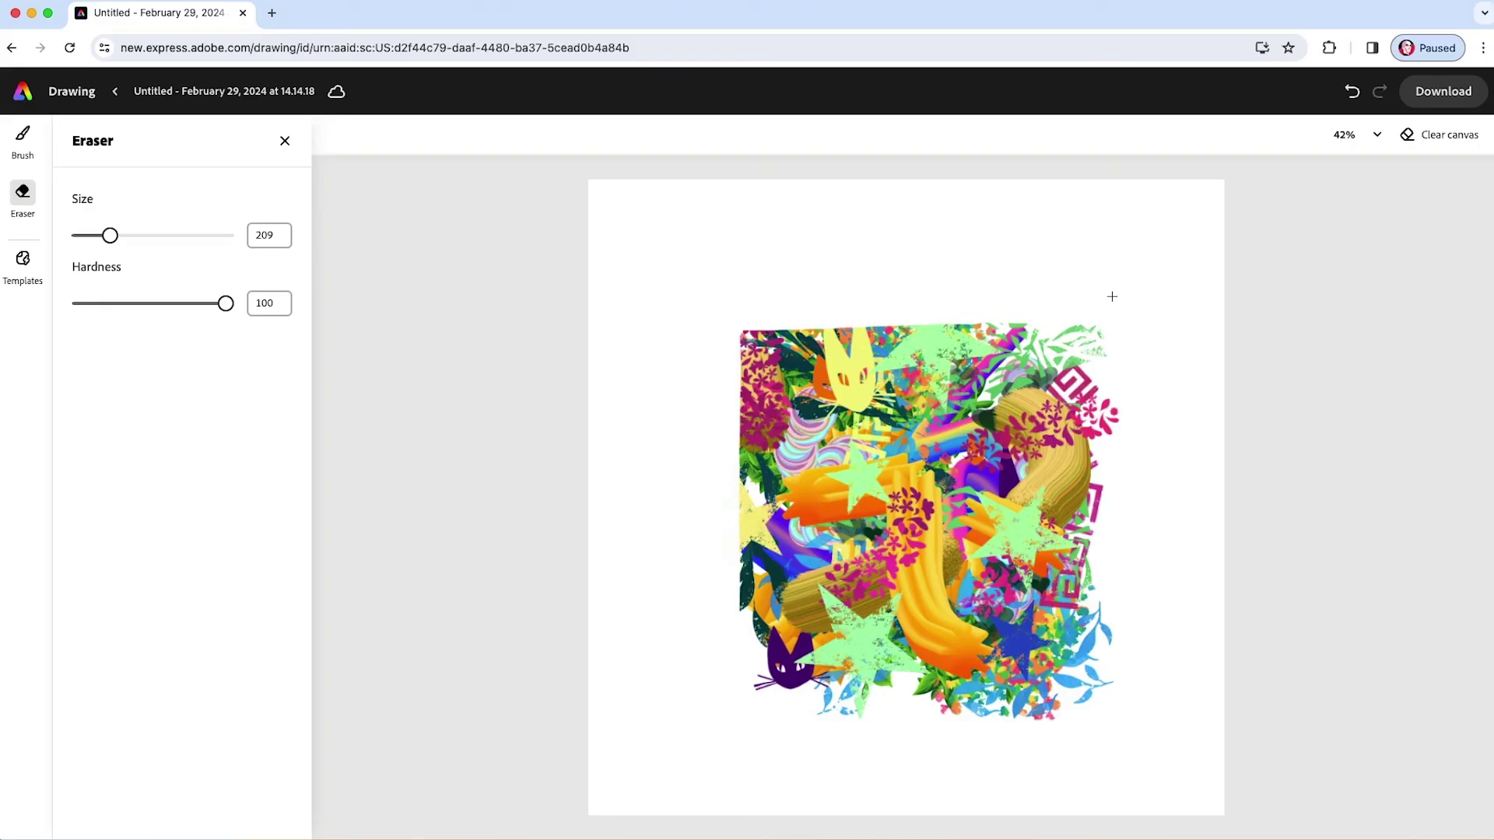
# Trim the collage's right and bottom edges straight, then reduce the eraser to 115.
pyautogui.moveTo(1111, 297); pyautogui.dragTo(1116, 712)
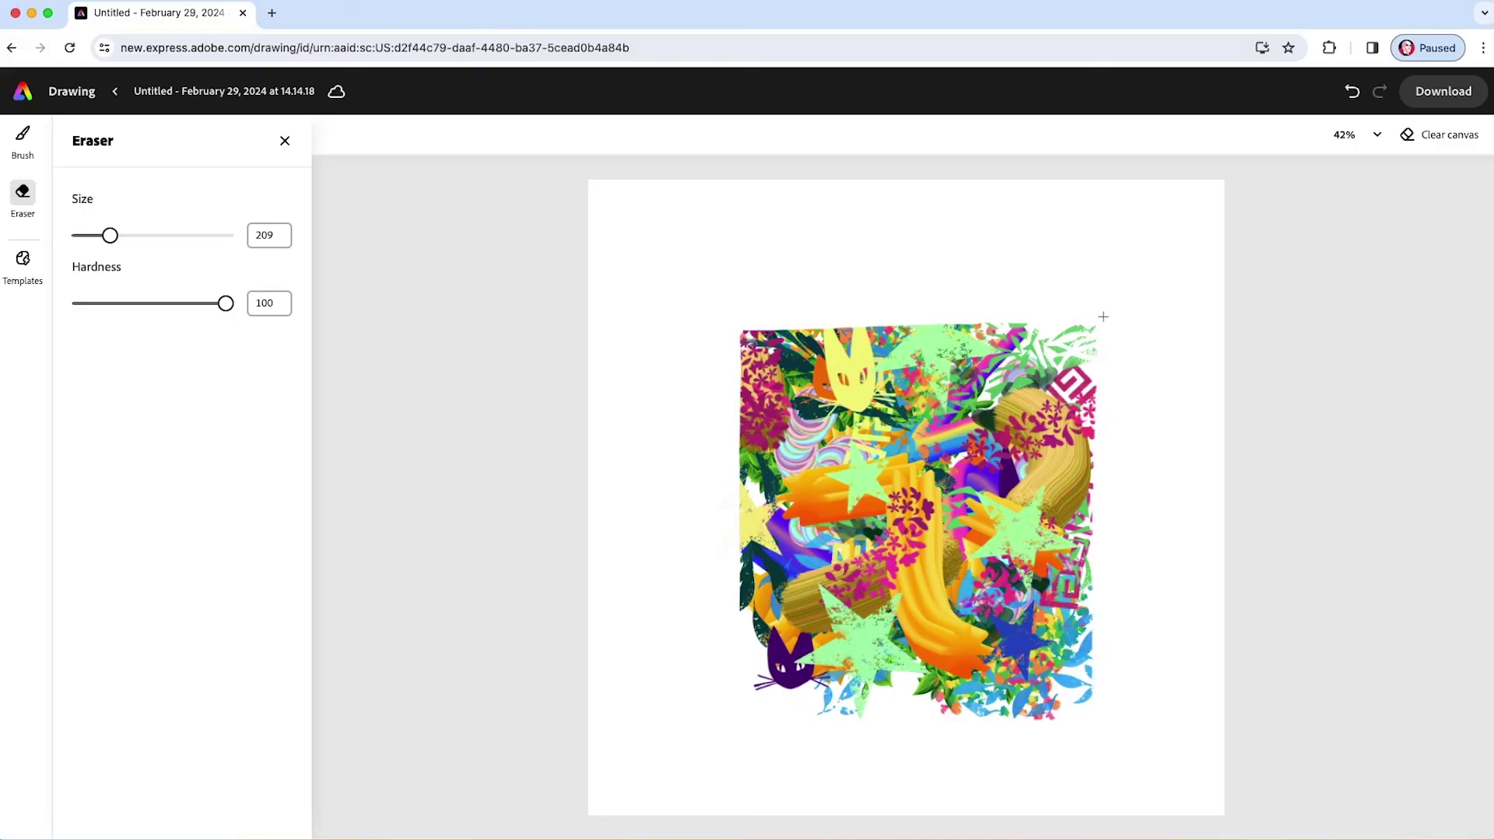
pyautogui.moveTo(1109, 412); pyautogui.dragTo(1115, 598)
pyautogui.moveTo(1099, 708); pyautogui.dragTo(758, 725)
pyautogui.moveTo(1104, 694)
pyautogui.mouseDown()
pyautogui.moveTo(842, 708)
pyautogui.moveTo(827, 694)
pyautogui.mouseUp()
pyautogui.moveTo(1098, 688); pyautogui.dragTo(737, 703)
pyautogui.moveTo(111, 236); pyautogui.dragTo(94, 240)
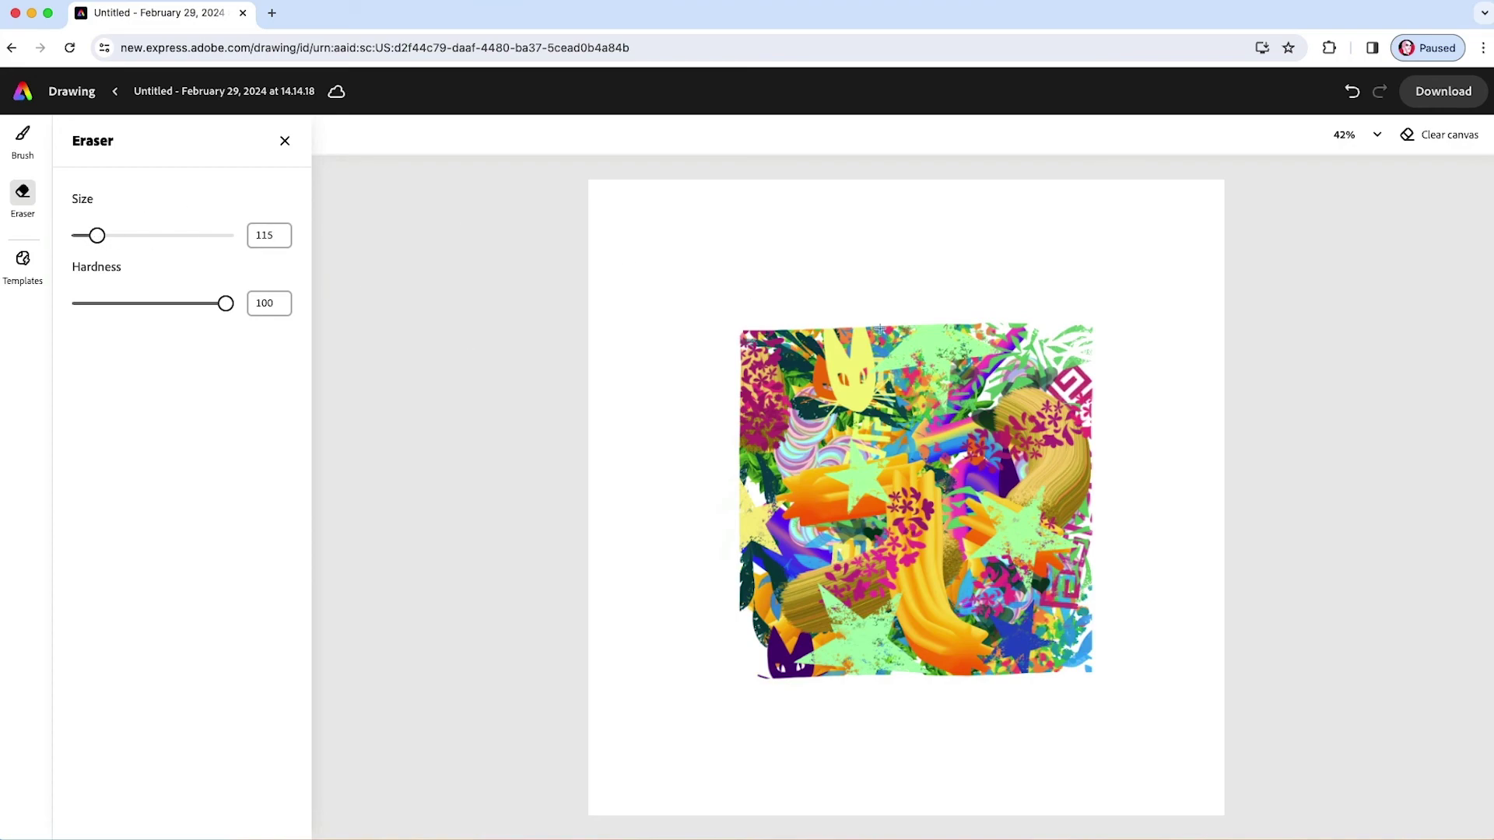
# Erase the top gap, upper-arm notch, leg gap and right-arm diagonal to form the K.
pyautogui.moveTo(880, 309)
pyautogui.mouseDown()
pyautogui.moveTo(885, 409)
pyautogui.moveTo(883, 319)
pyautogui.moveTo(887, 456)
pyautogui.moveTo(874, 285)
pyautogui.mouseUp()
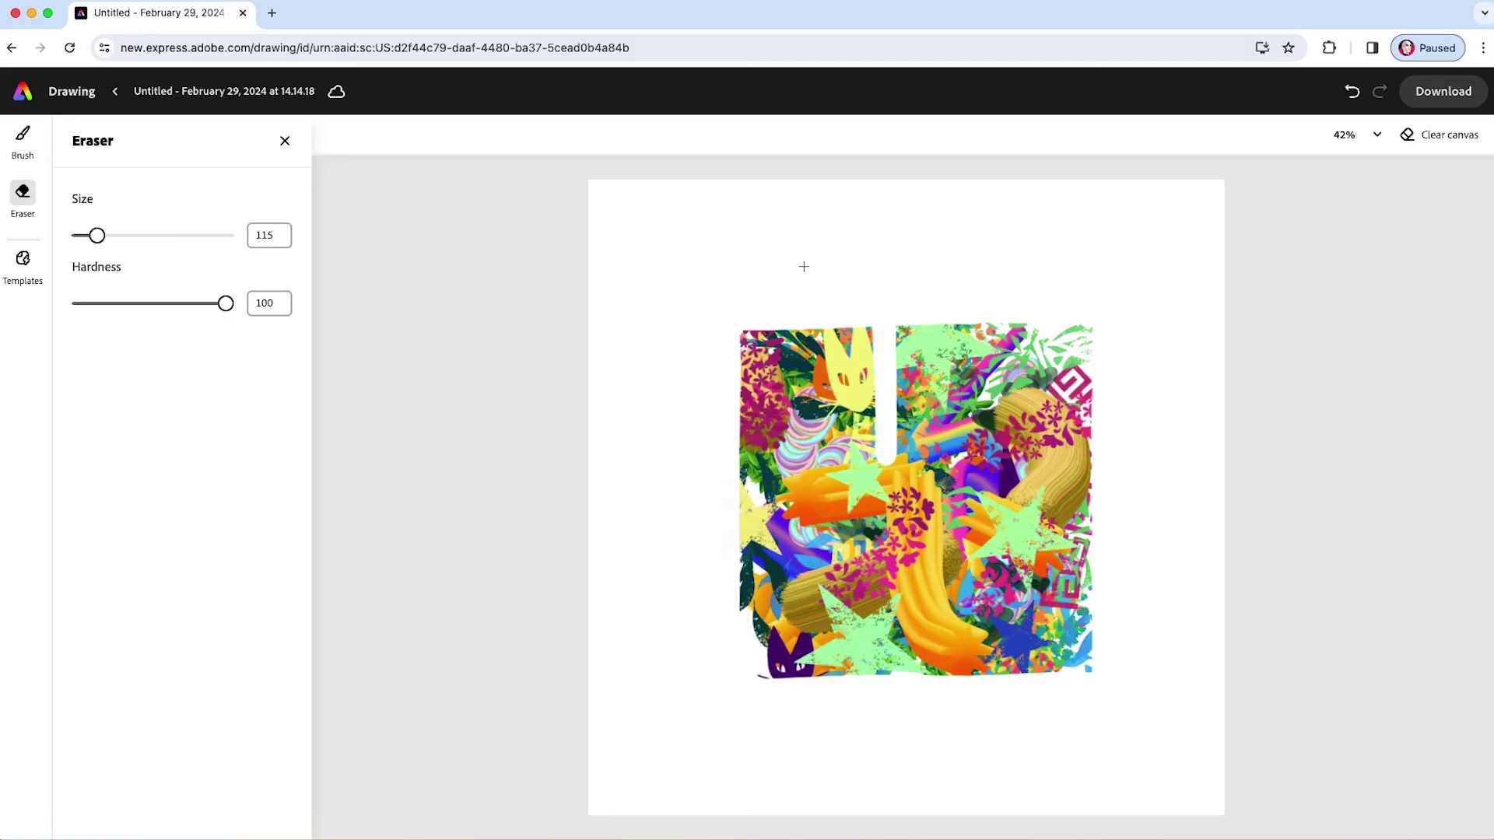
pyautogui.moveTo(979, 319)
pyautogui.mouseDown()
pyautogui.moveTo(889, 453)
pyautogui.moveTo(904, 317)
pyautogui.moveTo(909, 398)
pyautogui.moveTo(932, 316)
pyautogui.moveTo(928, 363)
pyautogui.moveTo(954, 320)
pyautogui.mouseUp()
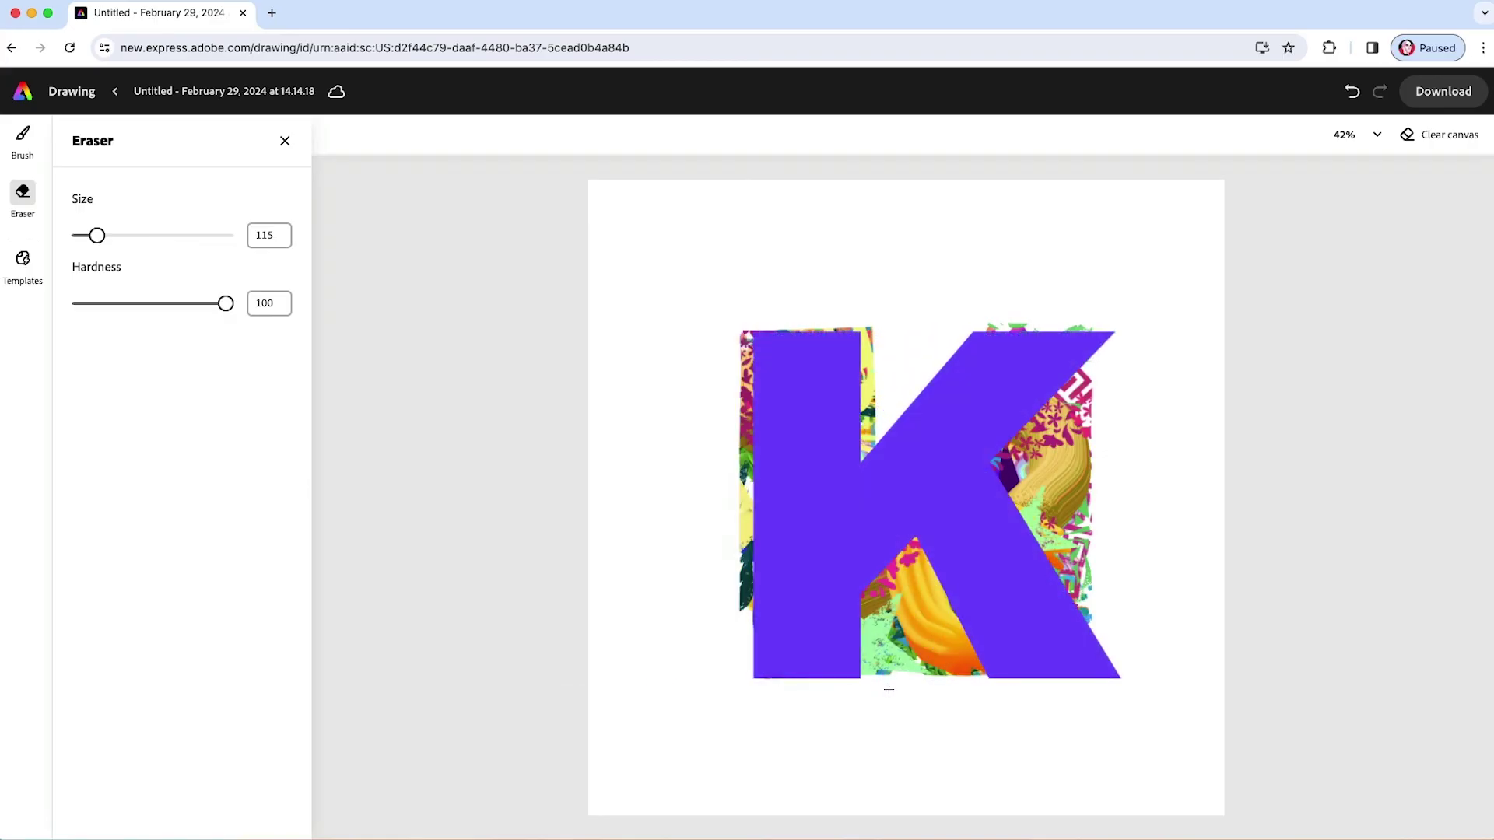
pyautogui.moveTo(888, 677)
pyautogui.mouseDown()
pyautogui.moveTo(891, 563)
pyautogui.moveTo(968, 681)
pyautogui.moveTo(905, 602)
pyautogui.moveTo(943, 678)
pyautogui.moveTo(908, 641)
pyautogui.moveTo(924, 671)
pyautogui.mouseUp()
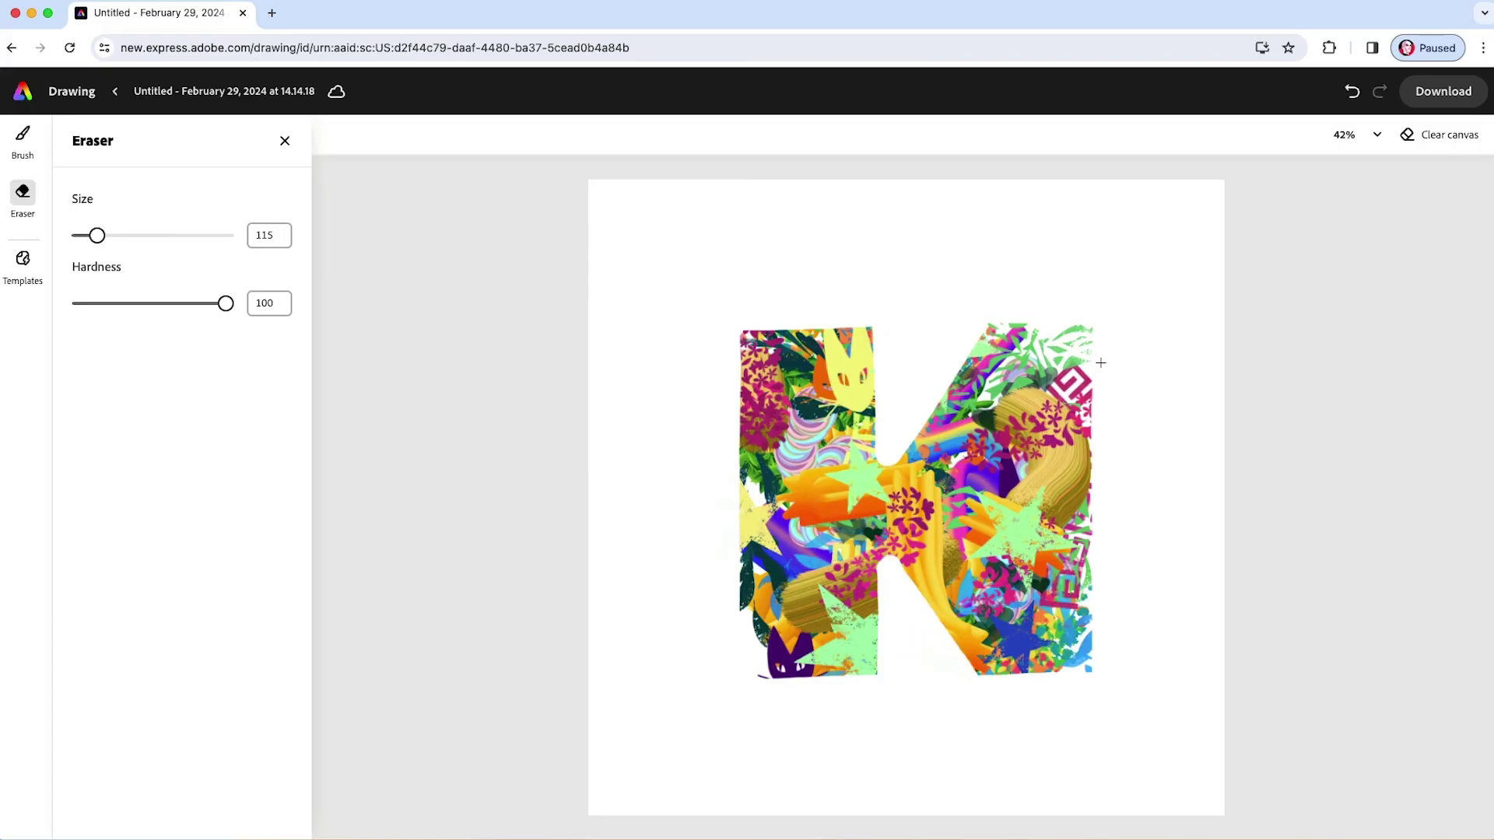
pyautogui.moveTo(1101, 362)
pyautogui.mouseDown()
pyautogui.moveTo(1018, 482)
pyautogui.moveTo(1085, 621)
pyautogui.moveTo(1038, 493)
pyautogui.moveTo(1088, 583)
pyautogui.moveTo(1052, 487)
pyautogui.moveTo(1087, 505)
pyautogui.moveTo(1128, 360)
pyautogui.mouseUp()
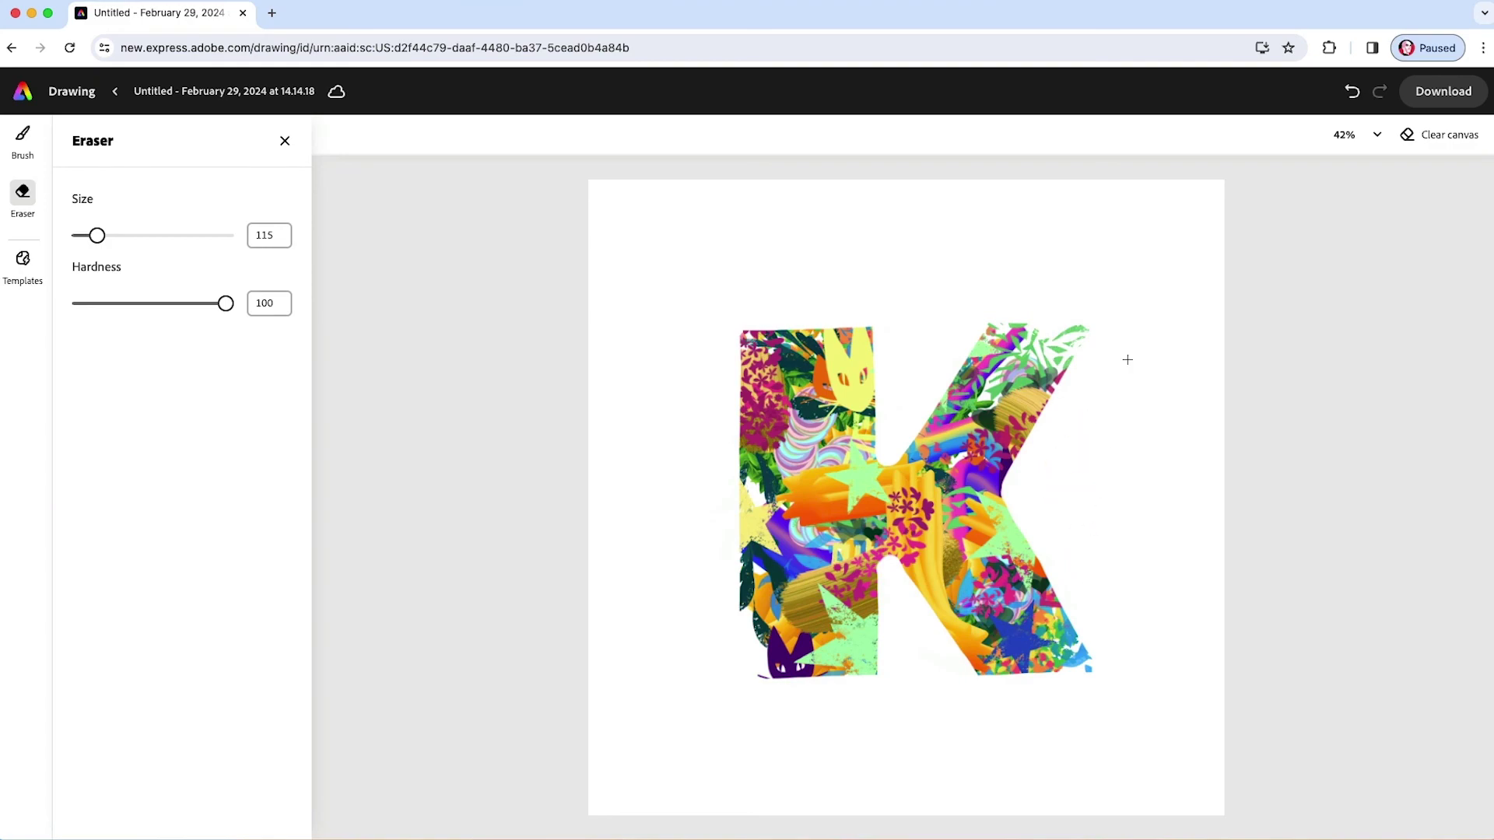
pyautogui.moveTo(737, 284); pyautogui.dragTo(744, 611)
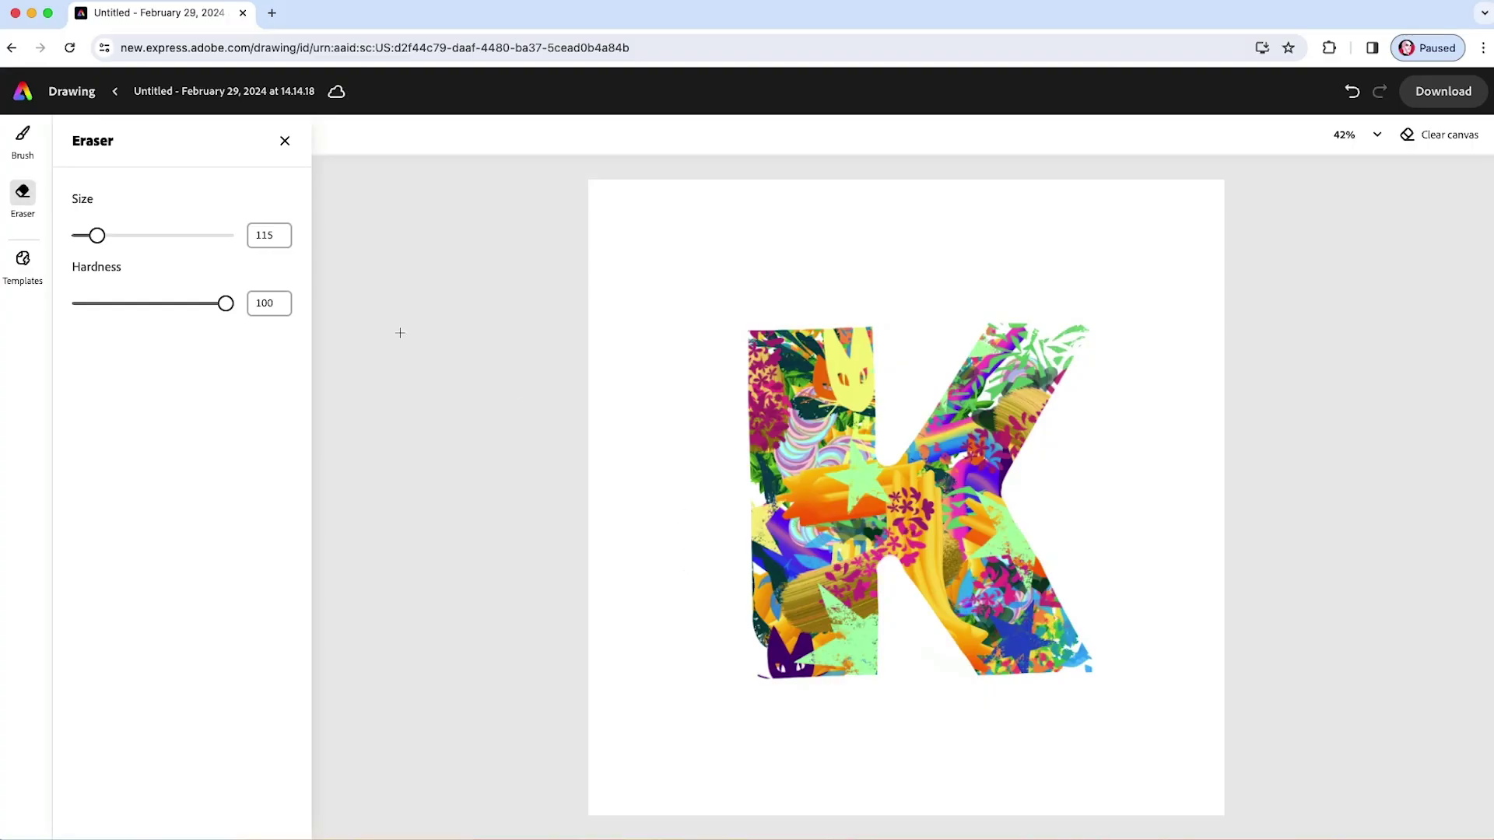
pyautogui.click(284, 141)
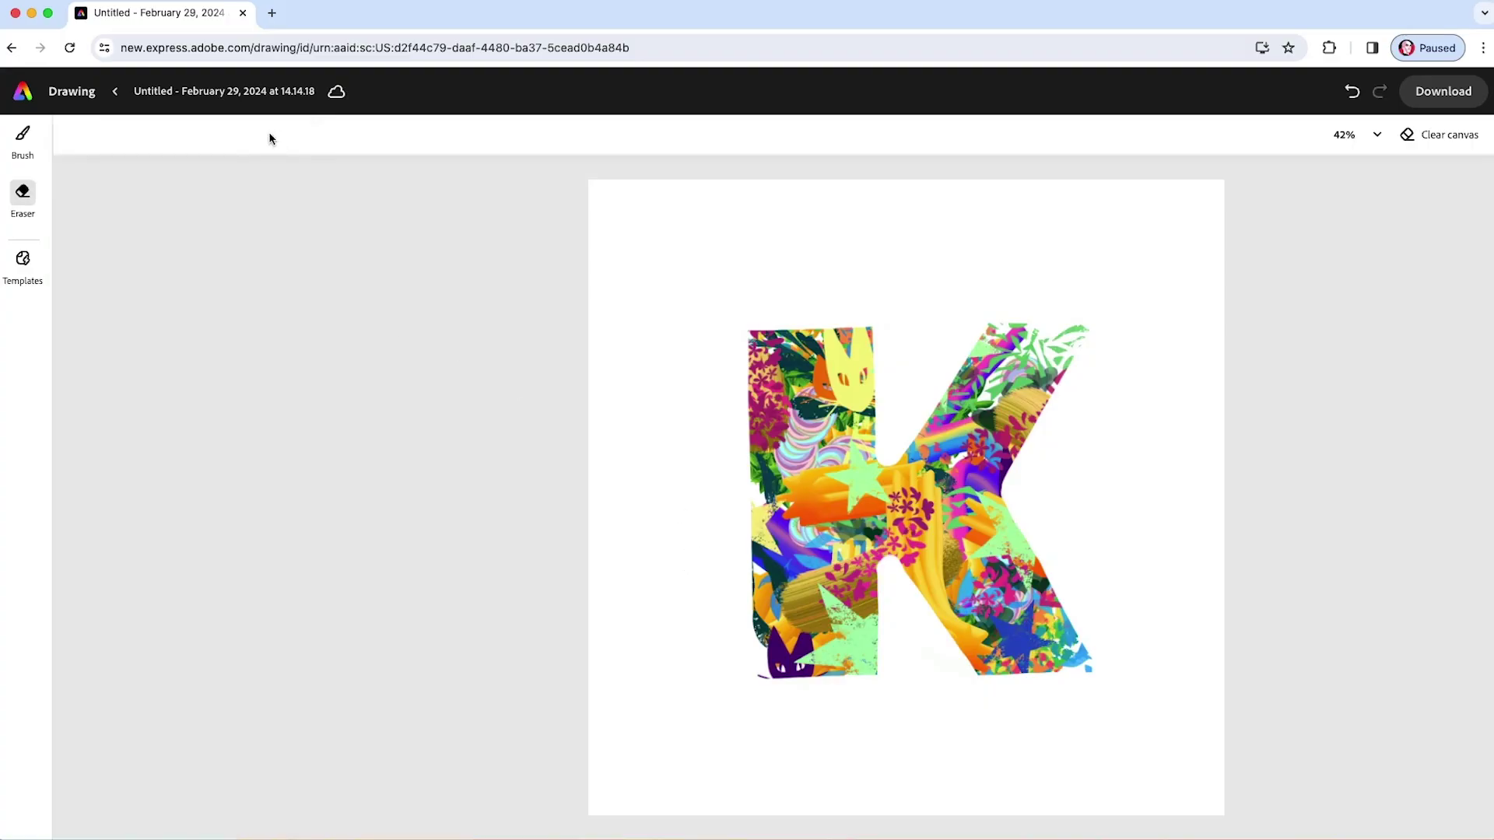
# Paint a green Distressed vine sprouting from the K's upper-right arm.
pyautogui.click(22, 134)
pyautogui.scroll(-2, 304, 484)
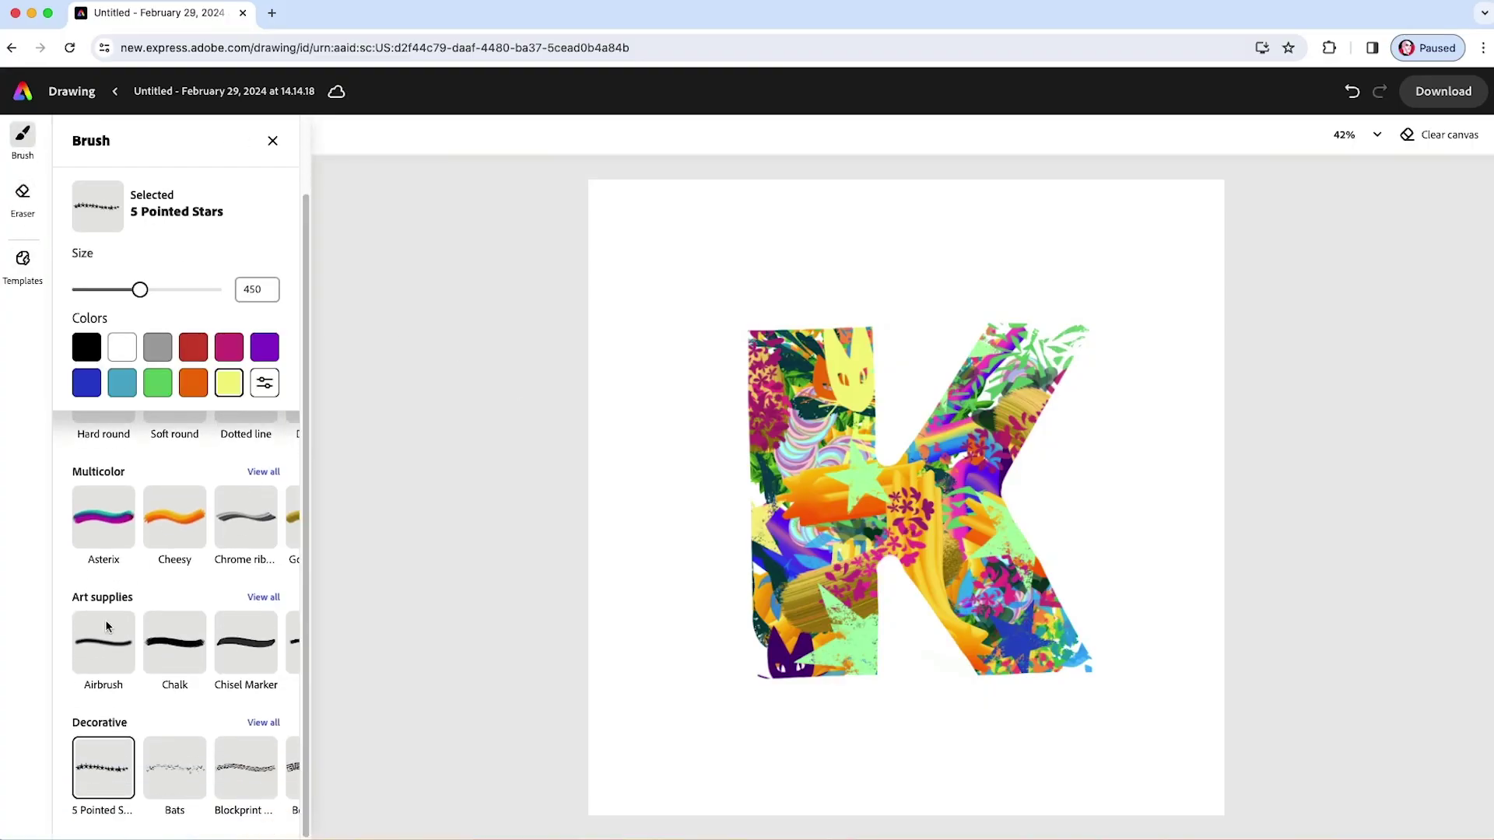
pyautogui.click(261, 723)
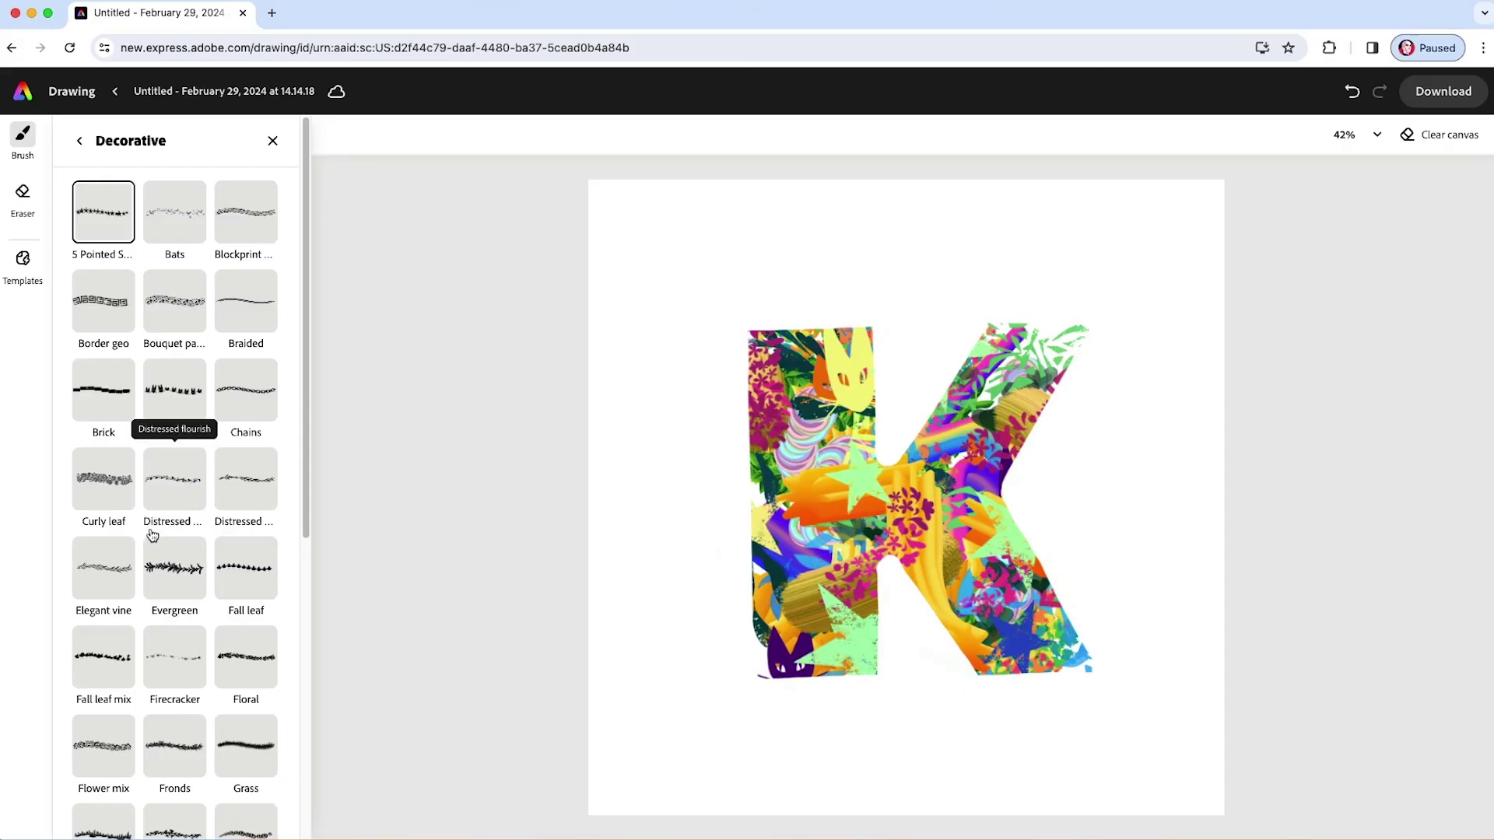
pyautogui.click(243, 476)
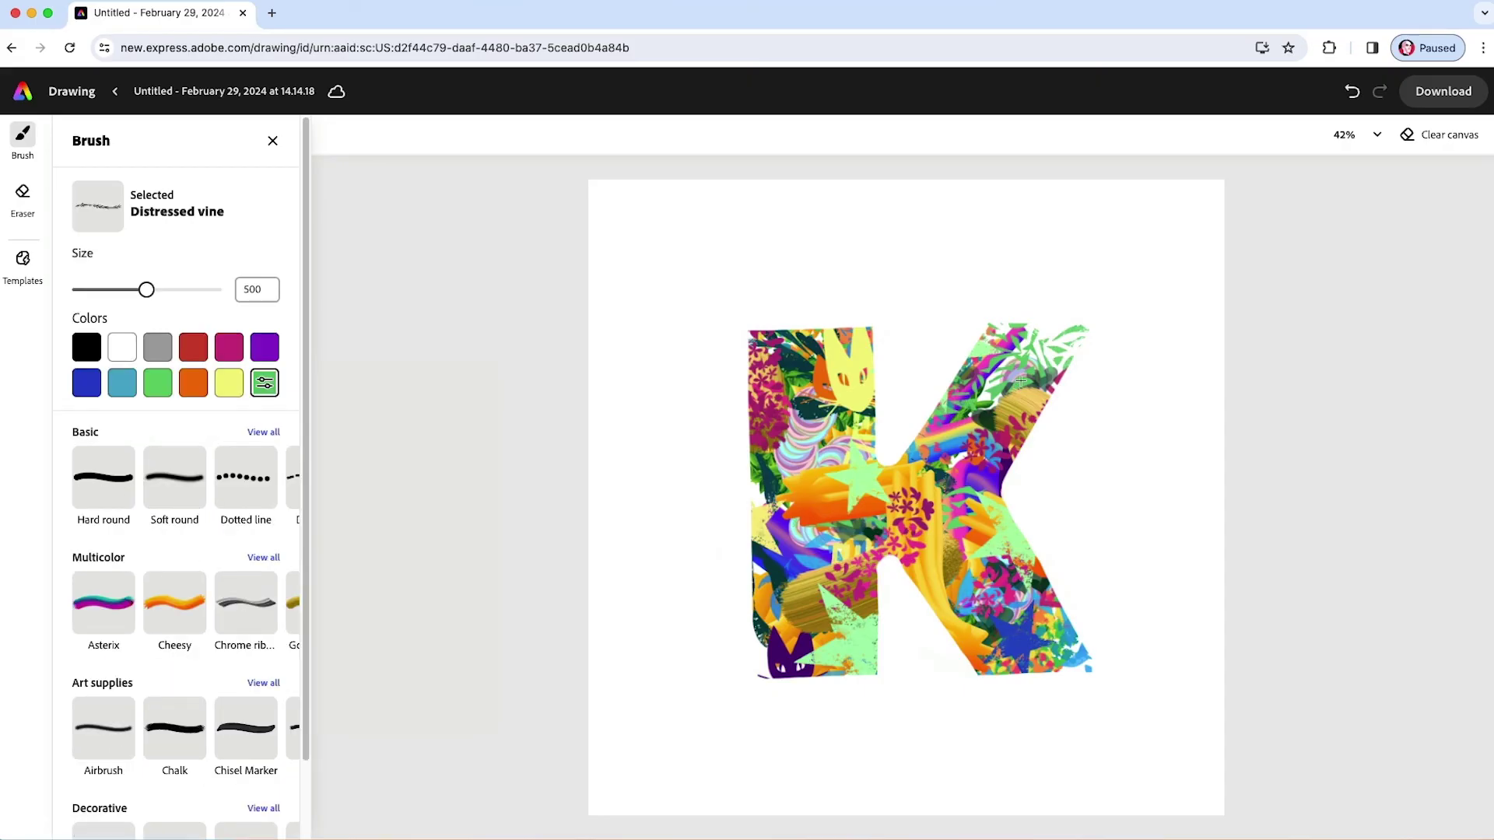
pyautogui.moveTo(1024, 371); pyautogui.dragTo(1090, 303)
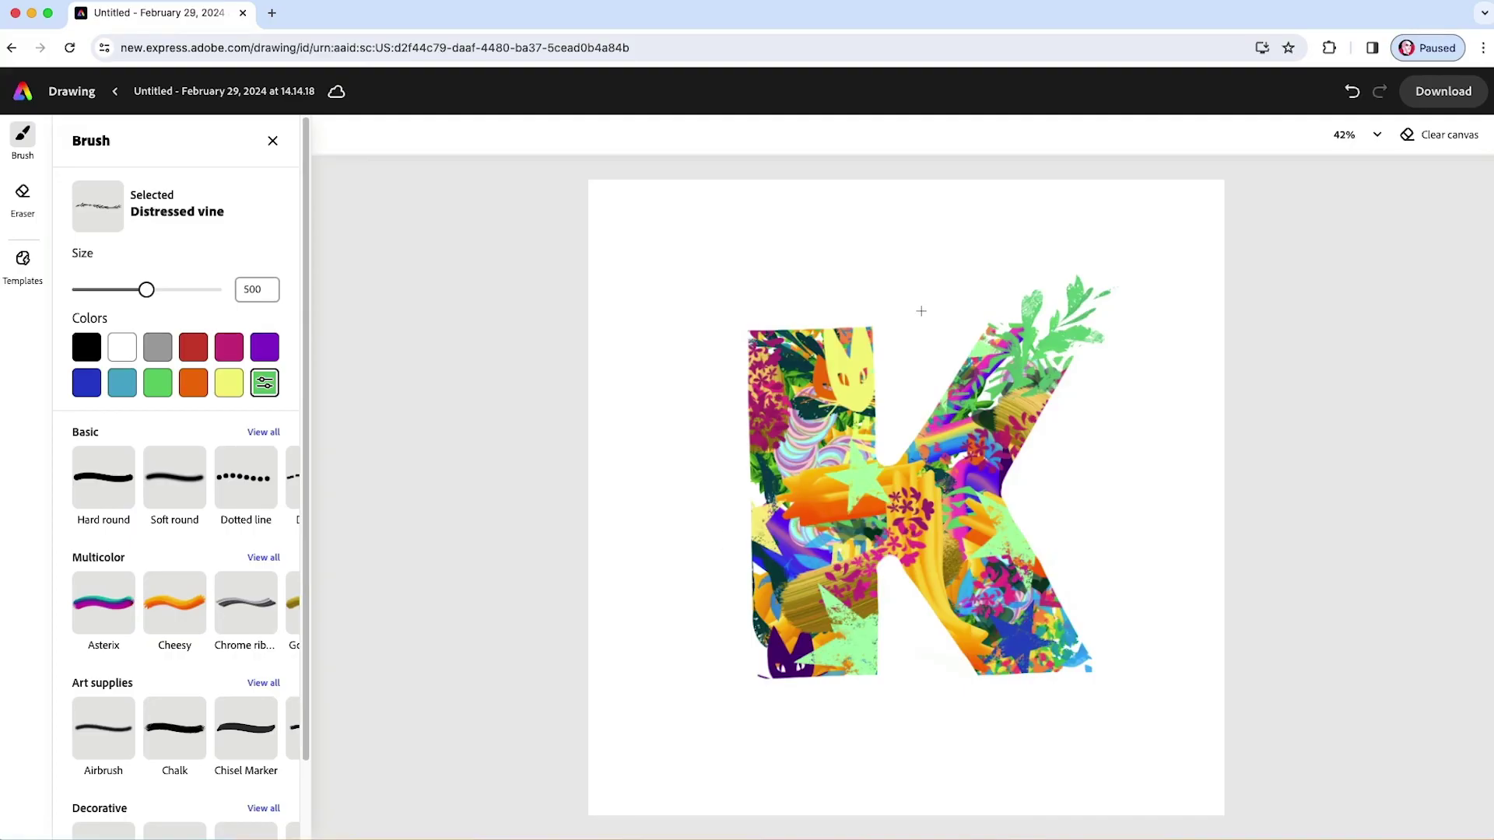
# Erase along the K's left and lower-left edges with the eraser at size 209.
pyautogui.press('e')
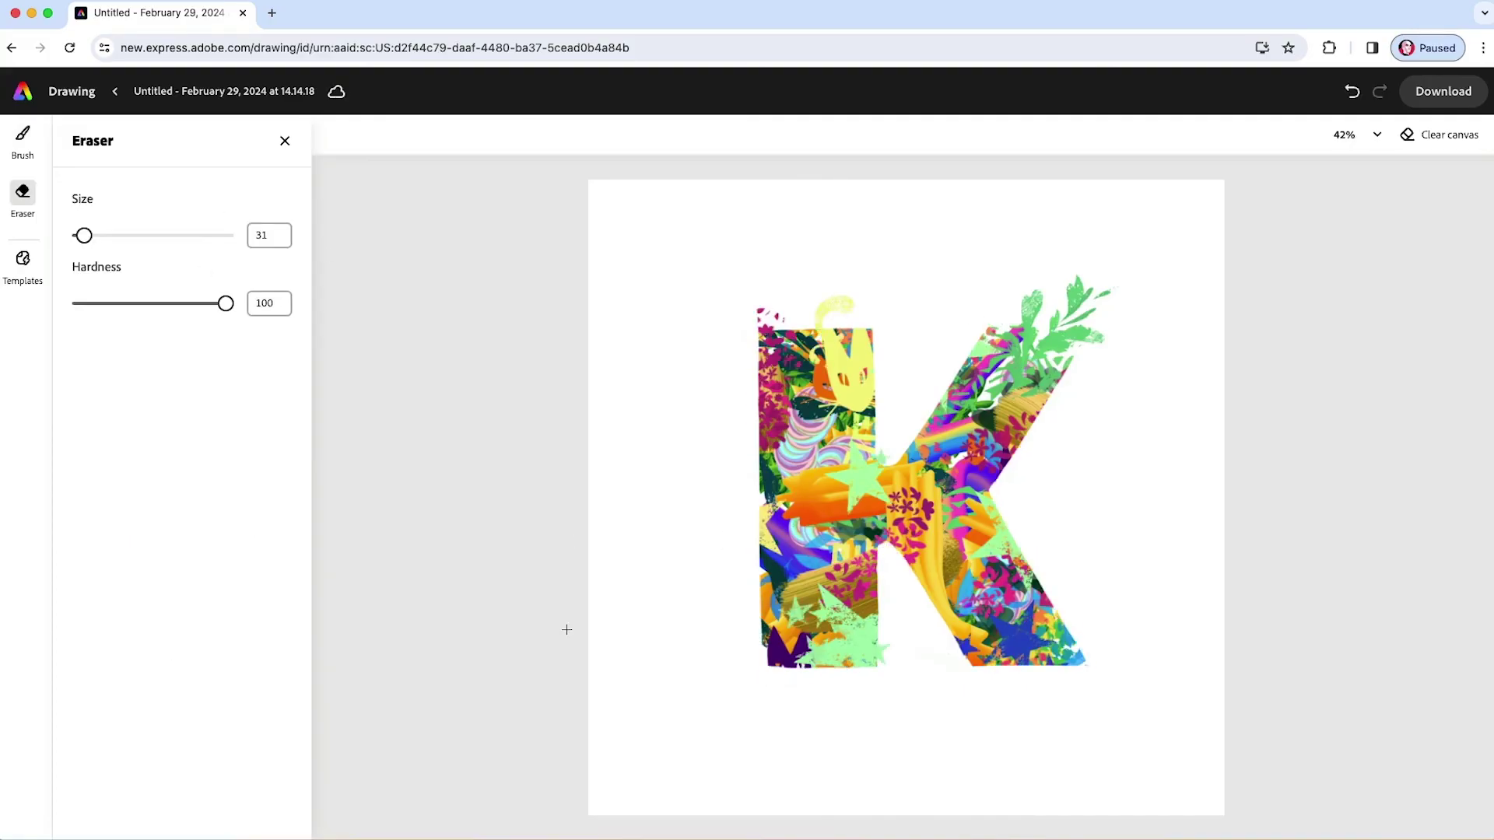
pyautogui.moveTo(85, 235); pyautogui.dragTo(110, 235)
pyautogui.moveTo(751, 280)
pyautogui.mouseDown()
pyautogui.moveTo(674, 382)
pyautogui.moveTo(740, 650)
pyautogui.mouseUp()
pyautogui.press('super+z')
pyautogui.moveTo(748, 300); pyautogui.dragTo(744, 662)
pyautogui.press('super+z')
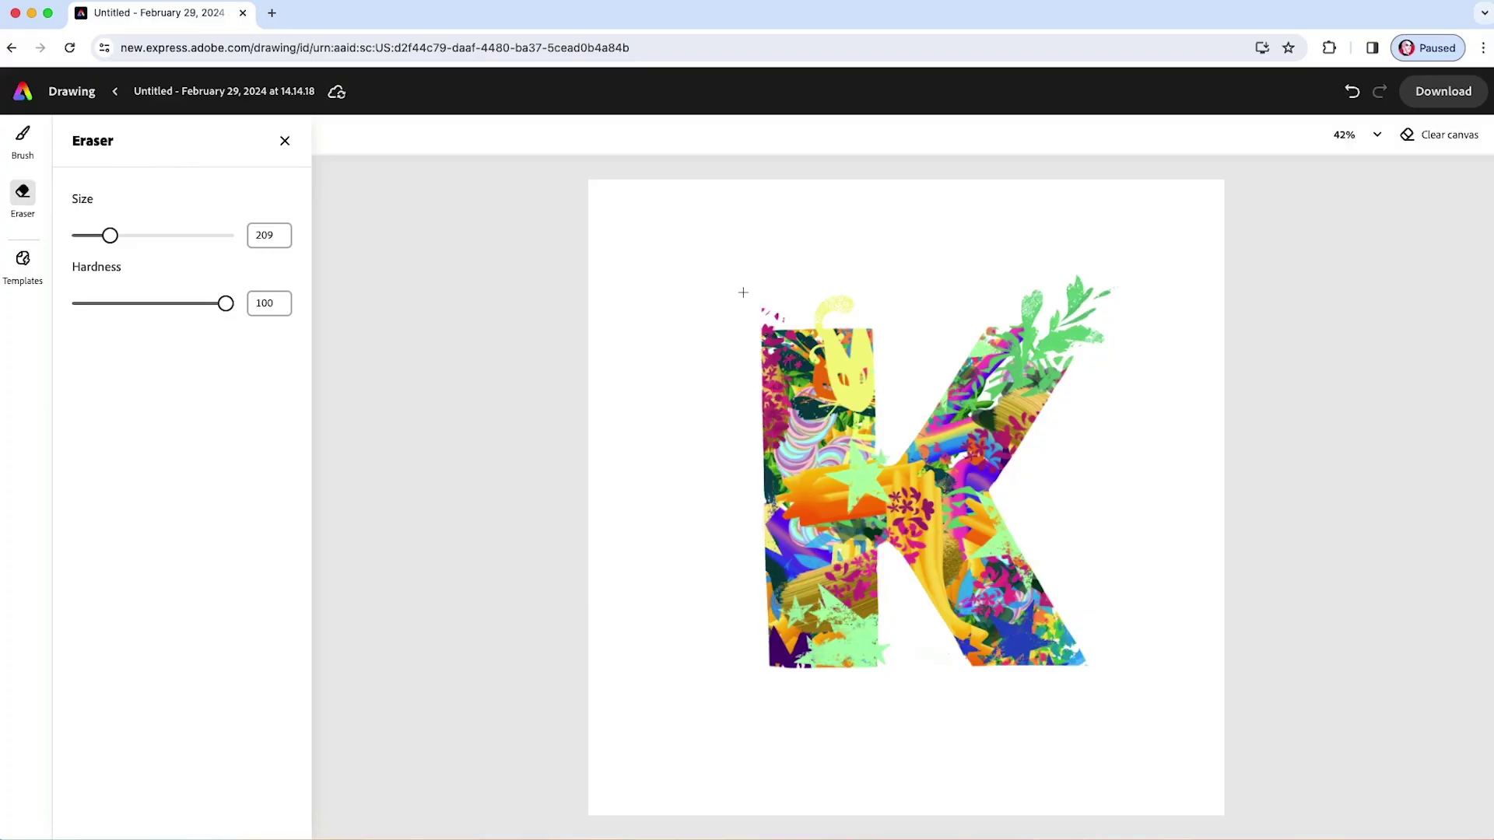
pyautogui.moveTo(727, 330)
pyautogui.mouseDown()
pyautogui.moveTo(525, 625)
pyautogui.moveTo(438, 556)
pyautogui.mouseUp()
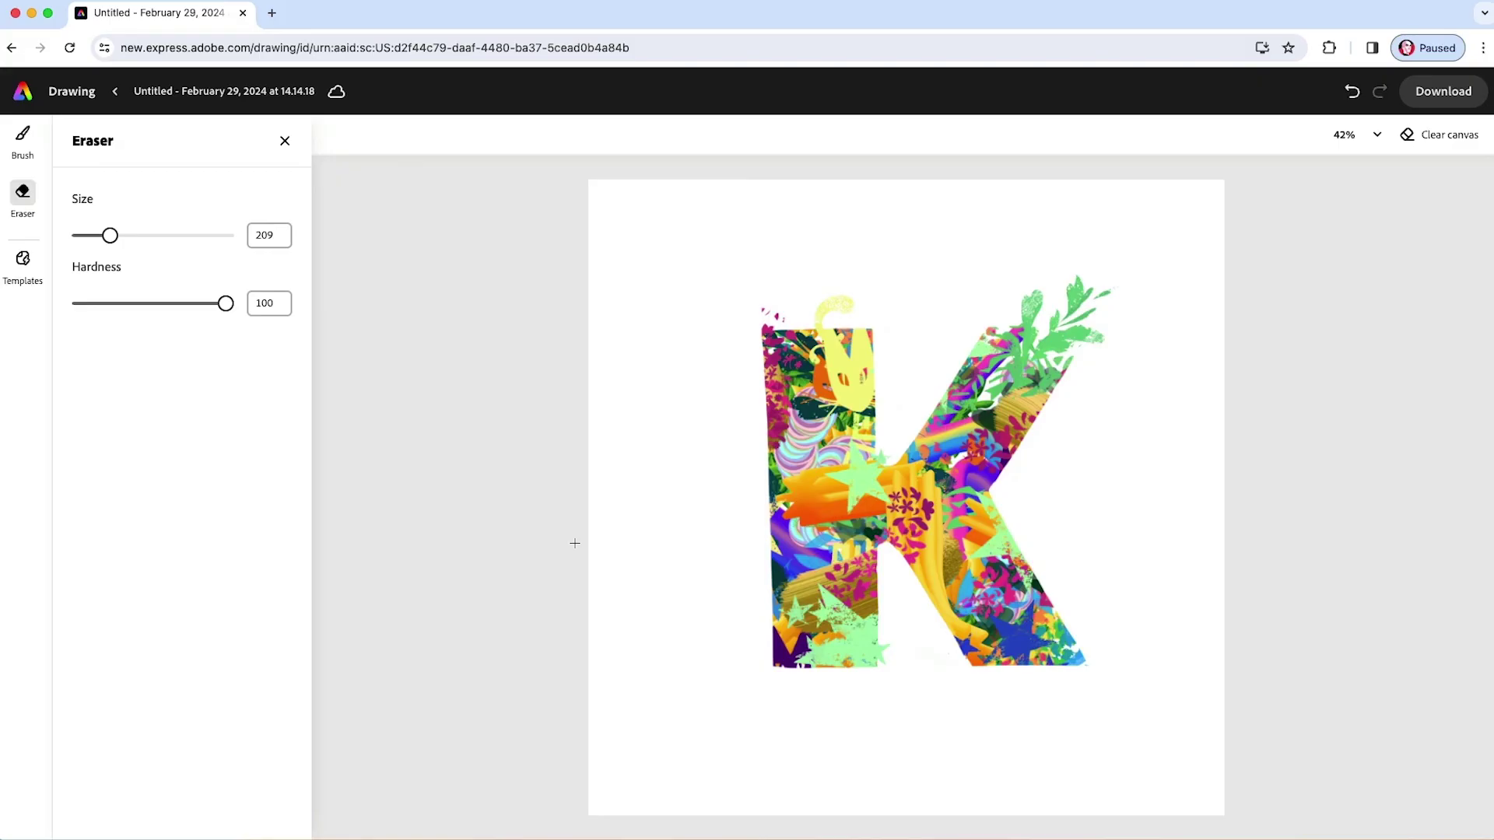
# Download the finished K artwork as a PNG file.
pyautogui.click(1428, 95)
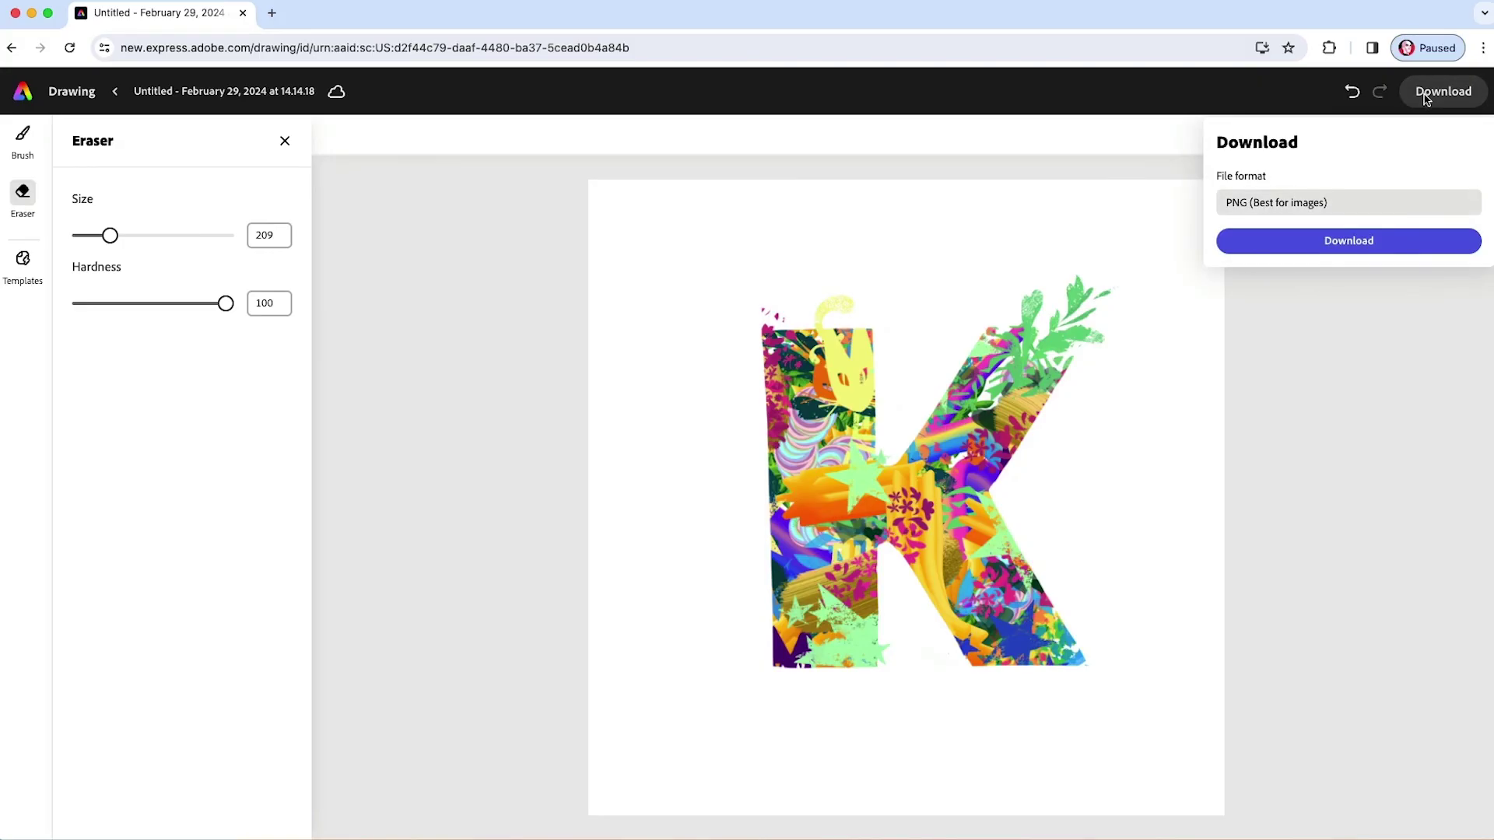
pyautogui.click(1284, 244)
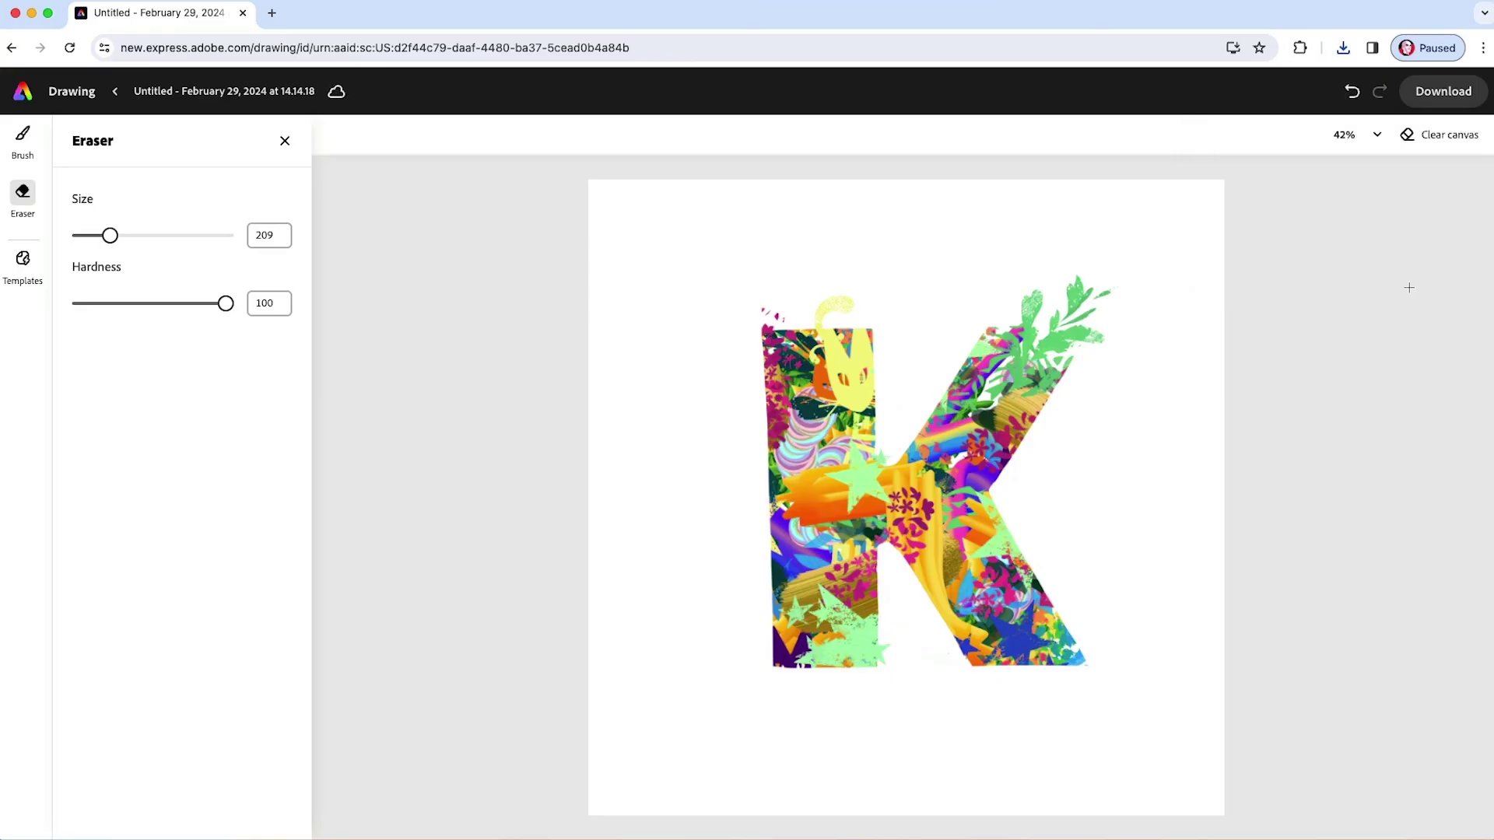